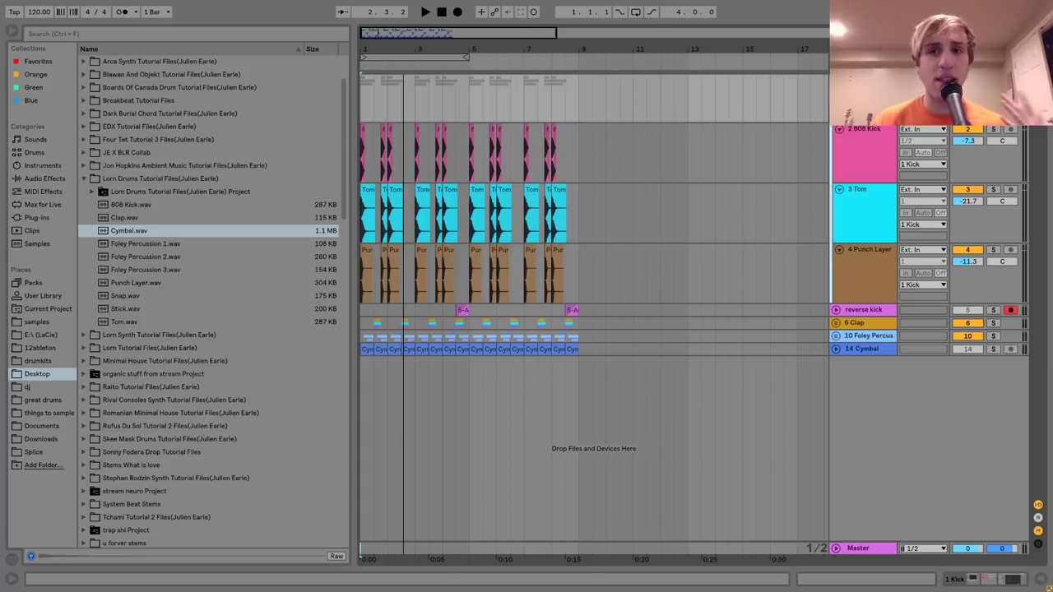
# - Display the device chain, then solo the 808 Kick track and play it back briefly
pyautogui.hotkey('ctrl', 'alt', 'l')
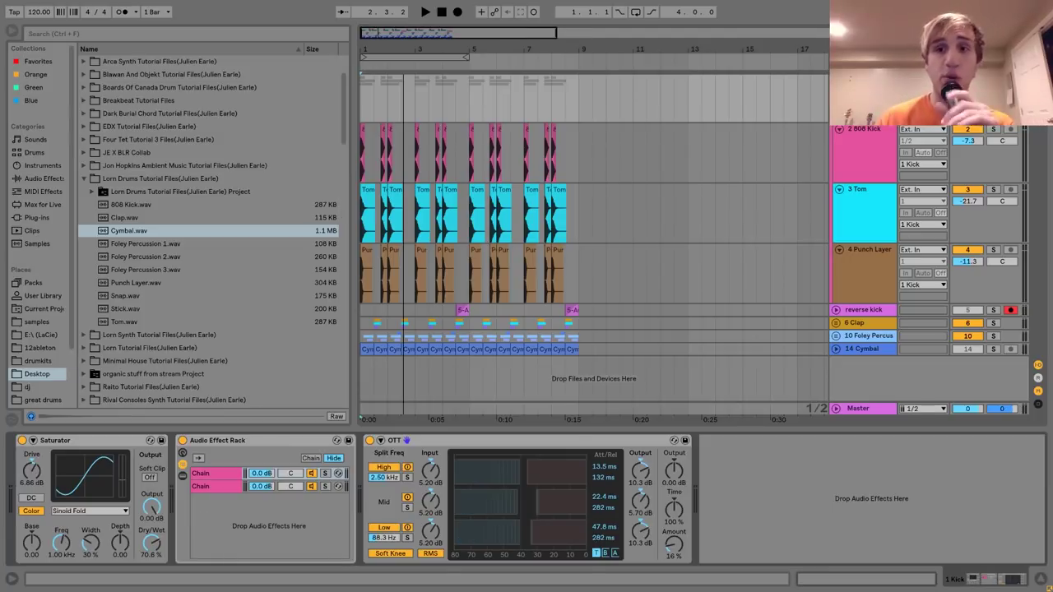
pyautogui.click(869, 141)
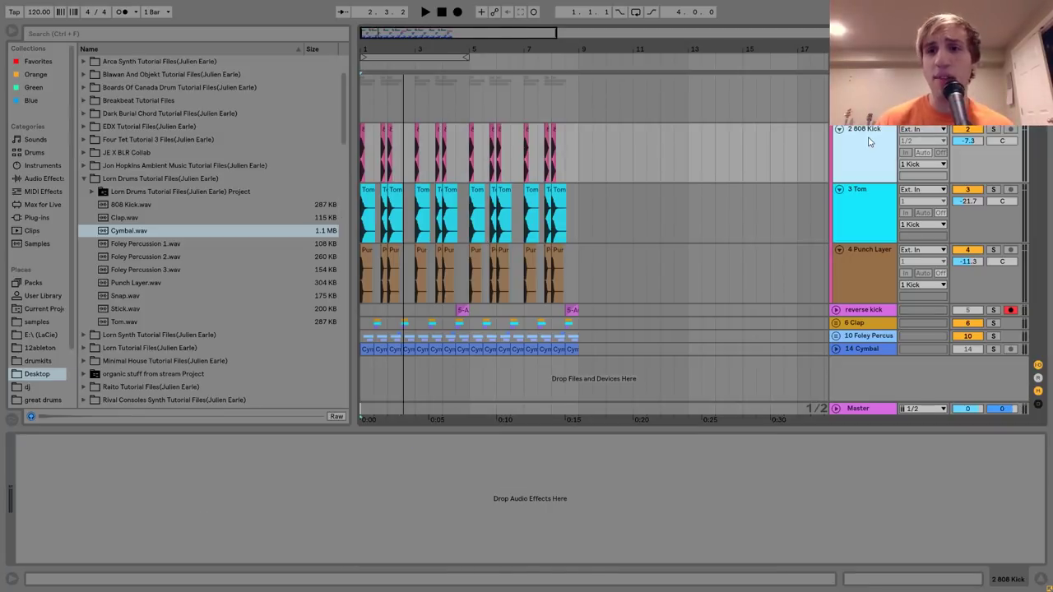
pyautogui.click(994, 130)
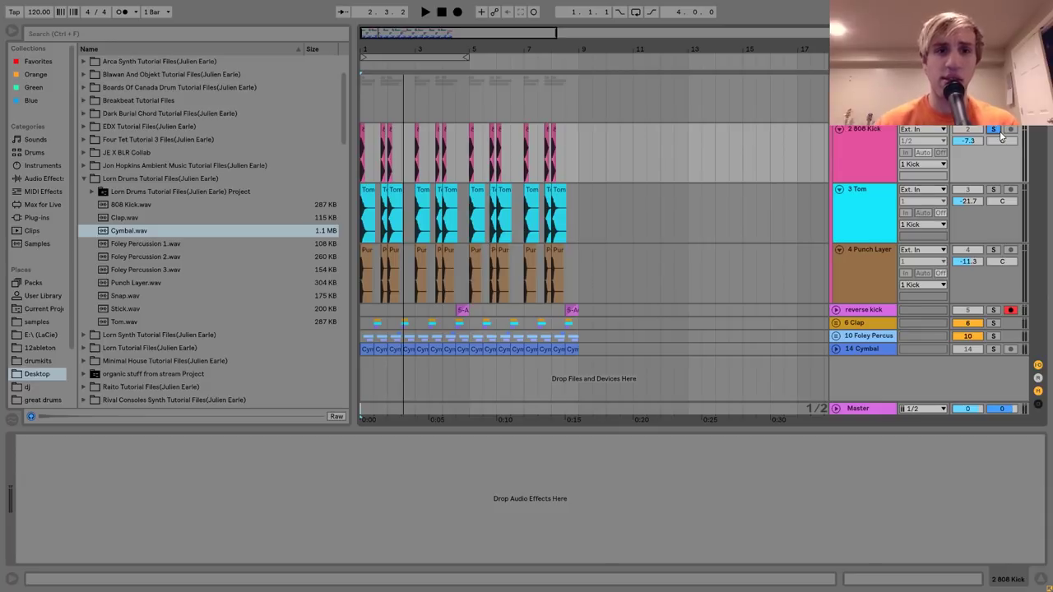
pyautogui.press('space')
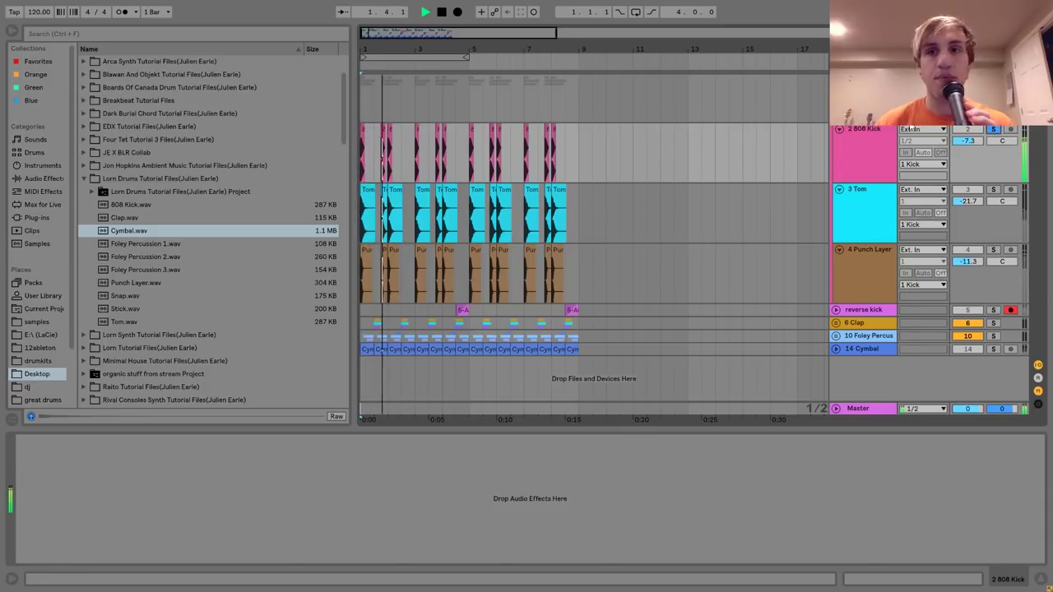
pyautogui.press('space')
# - Turn off the OTT, Audio Effect Rack and Saturator on the Kick group
pyautogui.click(899, 115)
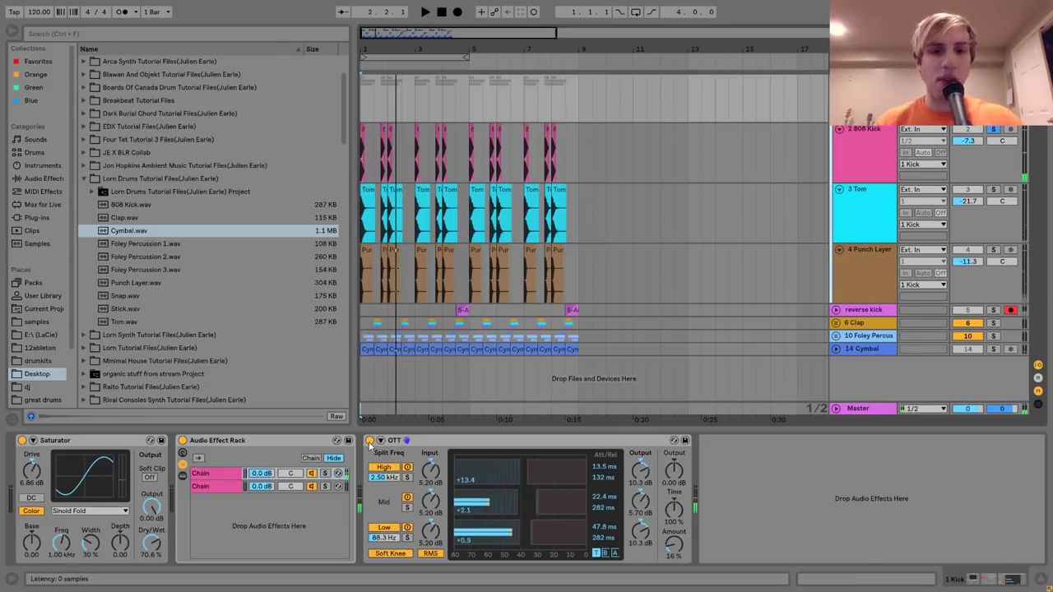
pyautogui.click(369, 441)
pyautogui.click(183, 440)
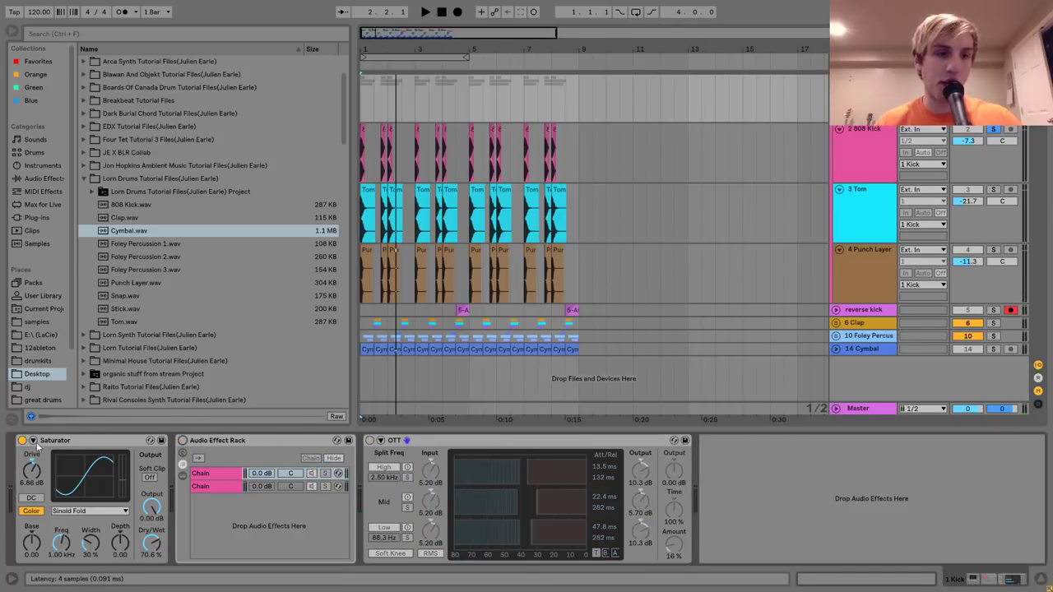
pyautogui.click(22, 440)
# - Listen to the soloed 808 Kick without the group effects and inspect its clips in the opening bars
pyautogui.press('space')
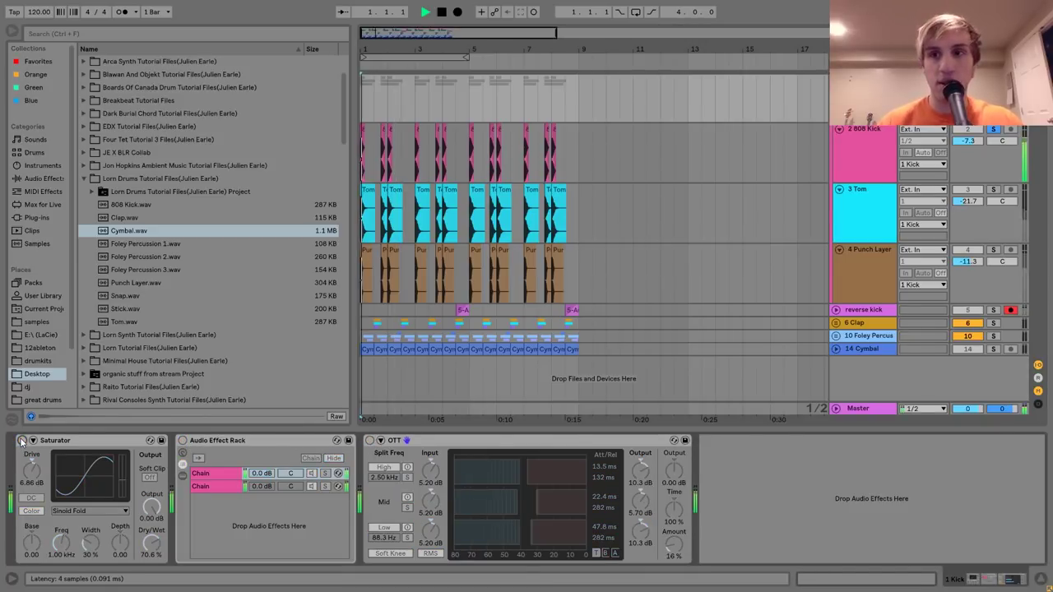
pyautogui.click(848, 165)
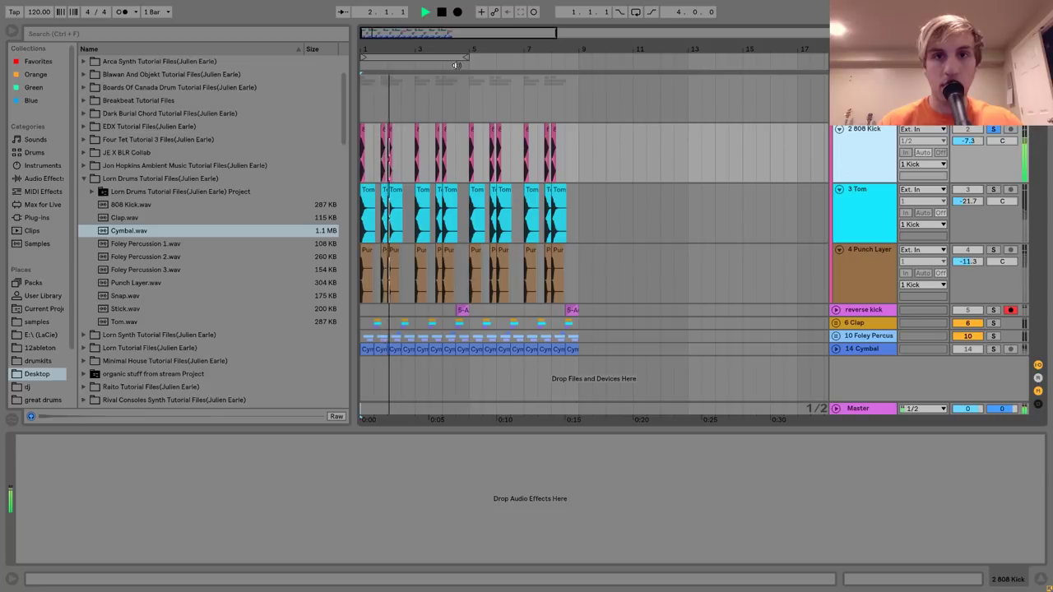
pyautogui.moveTo(366, 53); pyautogui.dragTo(366, 115)
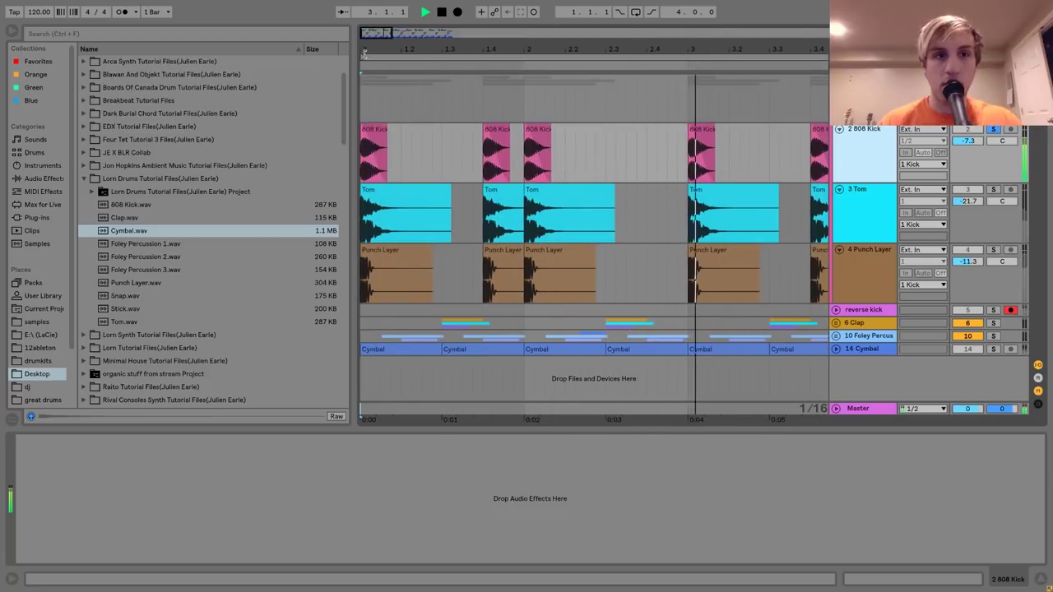
pyautogui.press('space')
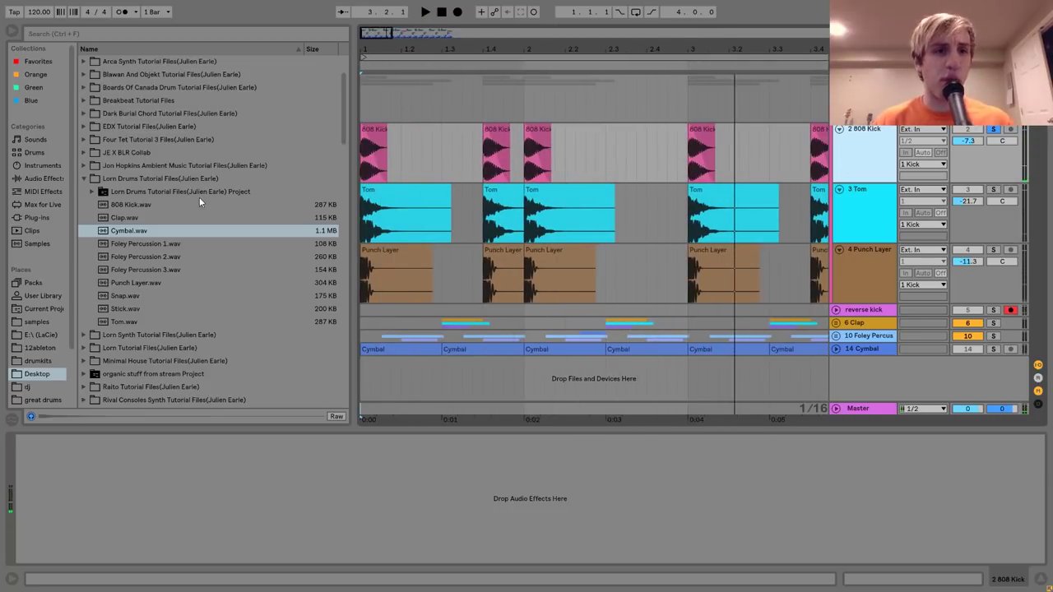
# - Preview the 808 Kick.wav sample and replay the start of the soloed 808 Kick track
pyautogui.click(127, 205)
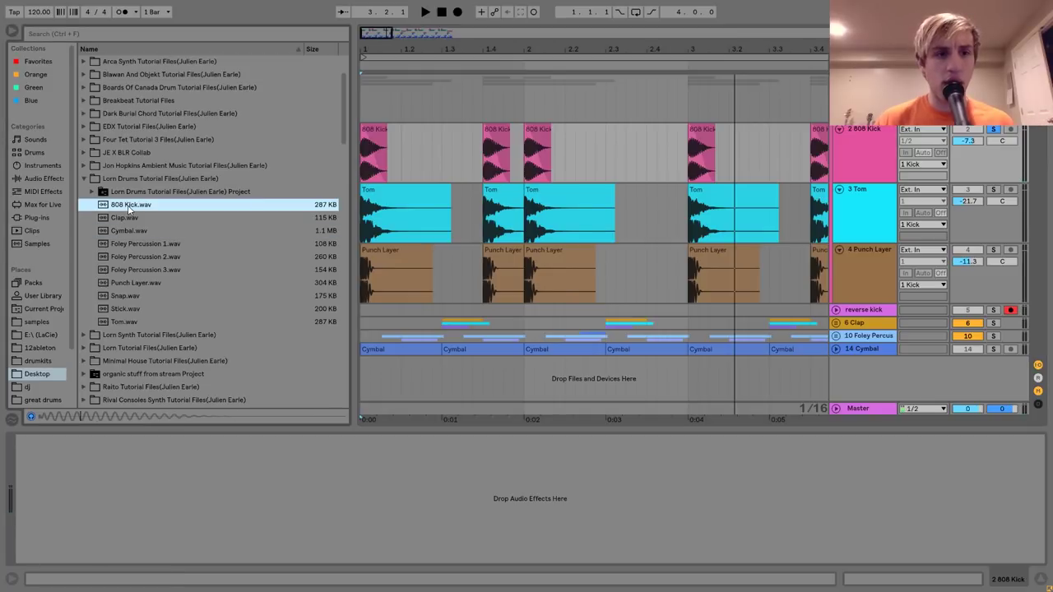
pyautogui.press('space')
pyautogui.press('space')
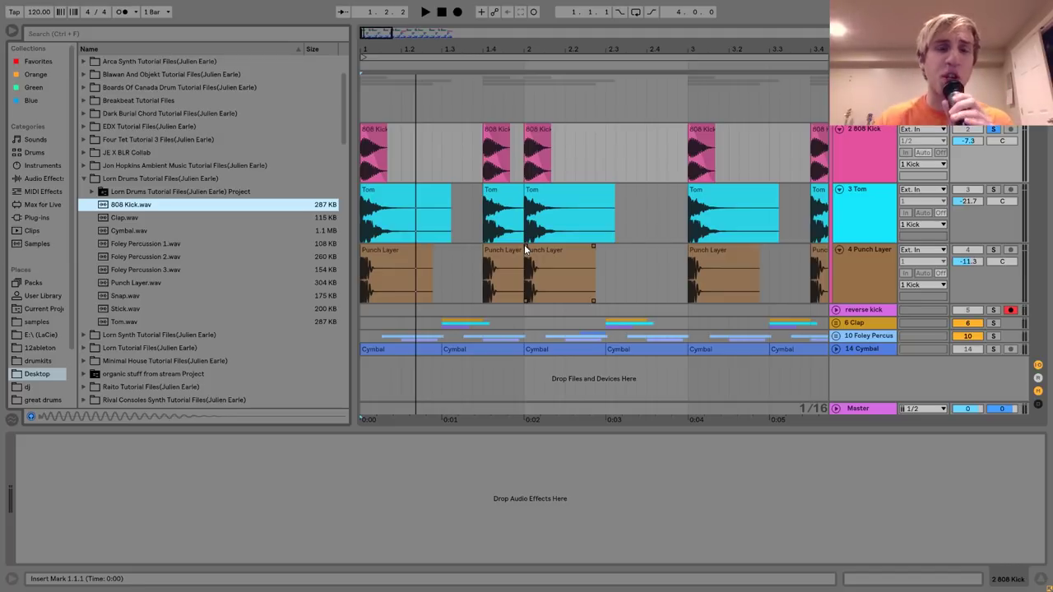
pyautogui.press('space')
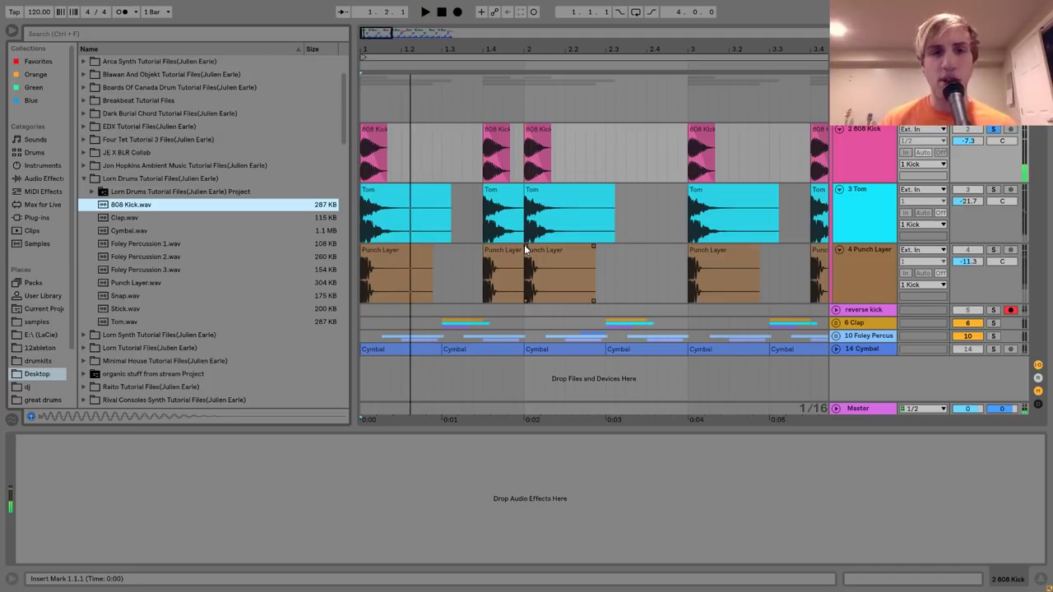
# - Solo the Tom track instead of the 808 Kick and listen to its opening hits
pyautogui.click(852, 207)
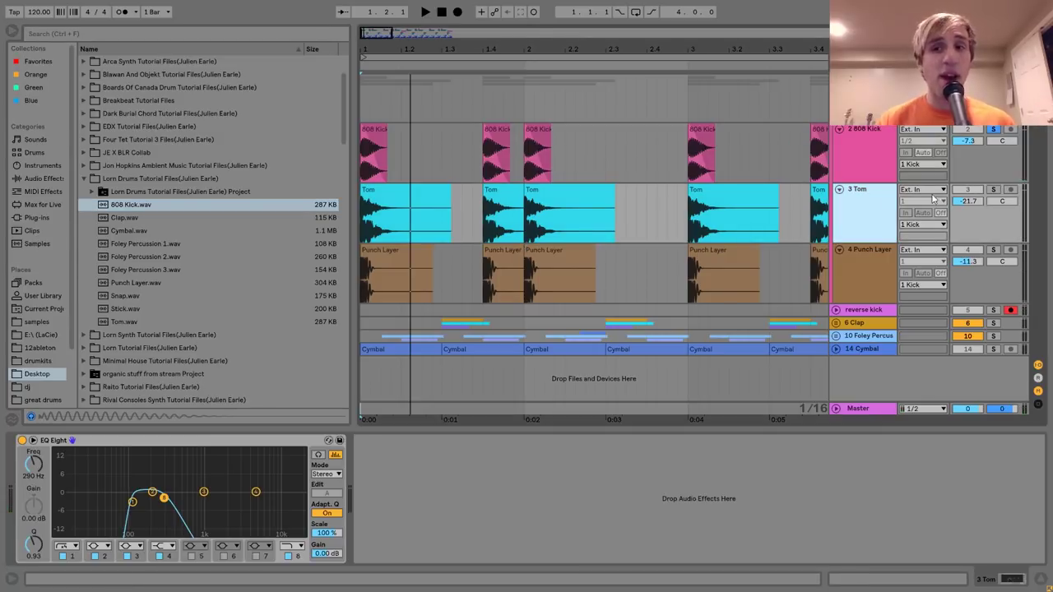
pyautogui.click(993, 190)
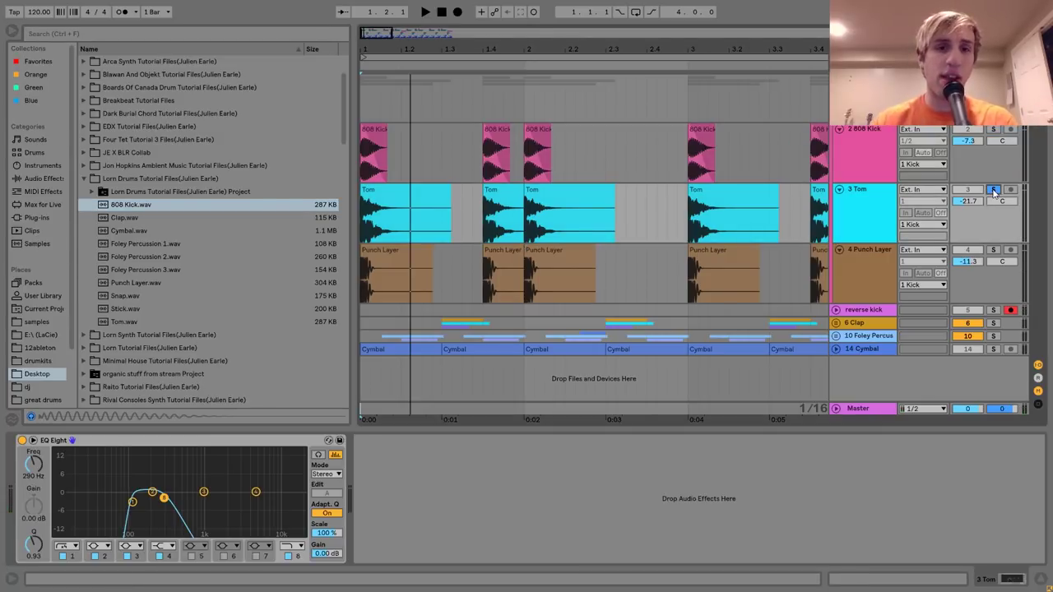
pyautogui.press('space')
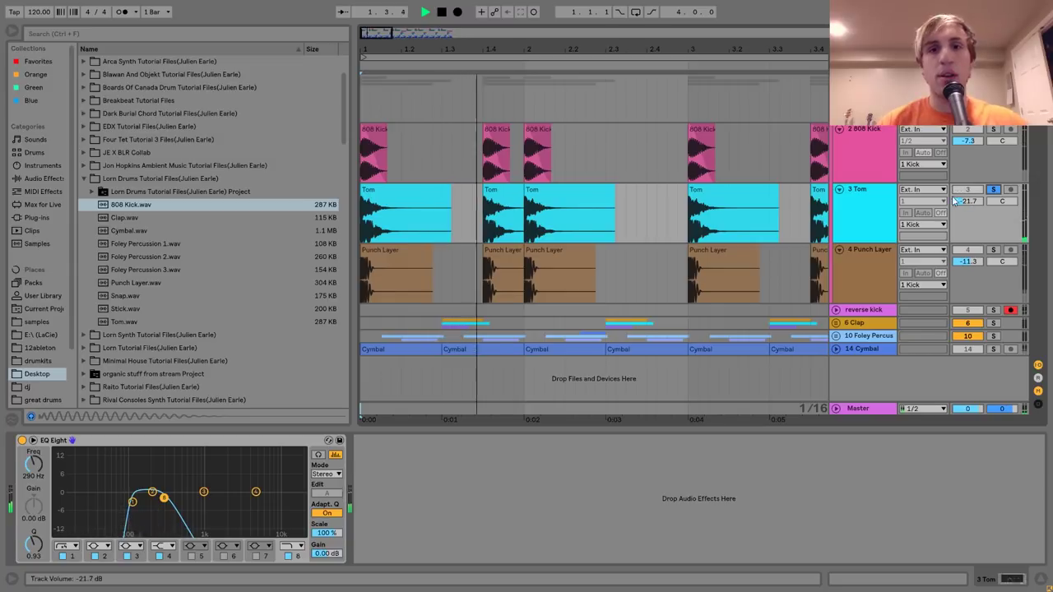
pyautogui.press('space')
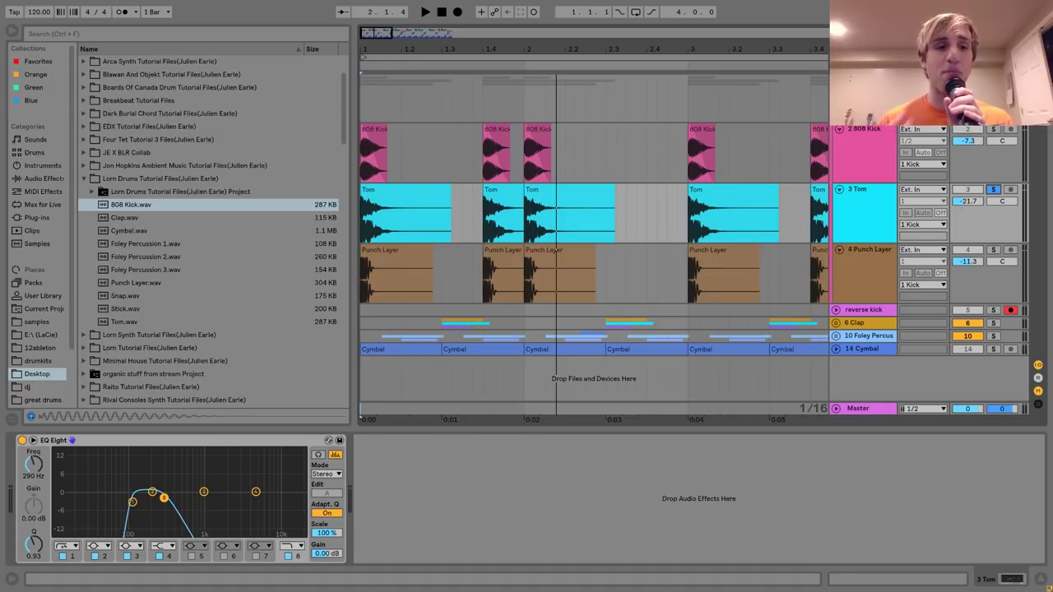
# - Preview Tom.wav, examine the first Tom clip's sample settings, and return to the Tom track's EQ Eight
pyautogui.click(861, 205)
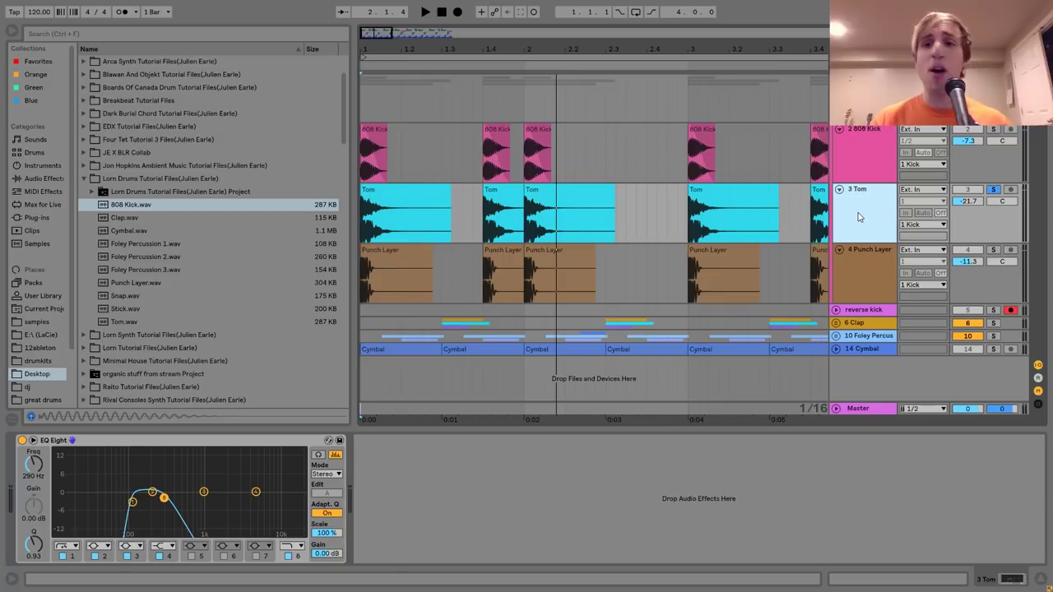
pyautogui.click(124, 322)
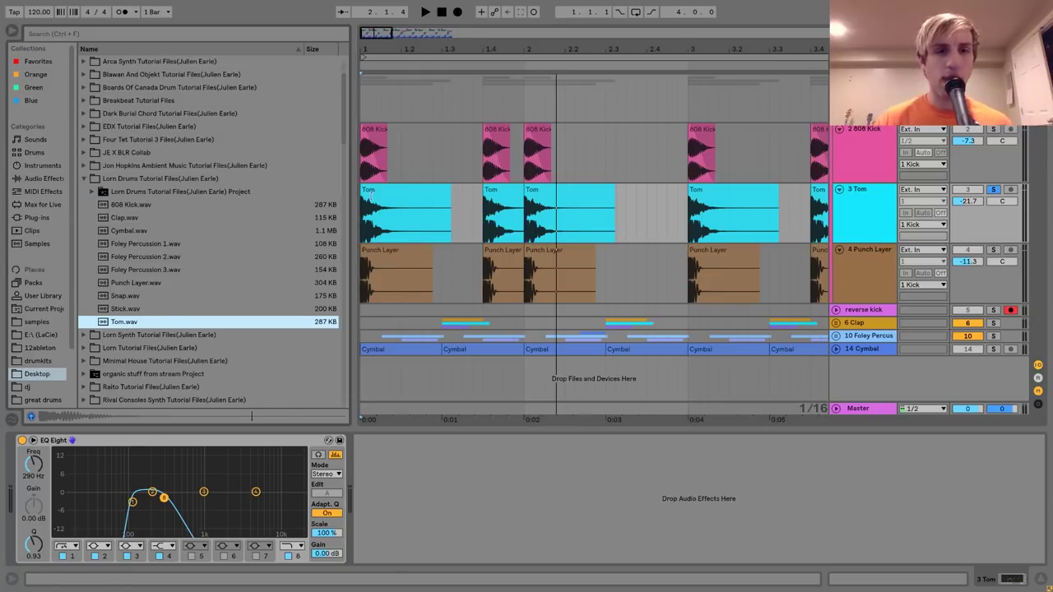
pyautogui.doubleClick(420, 195)
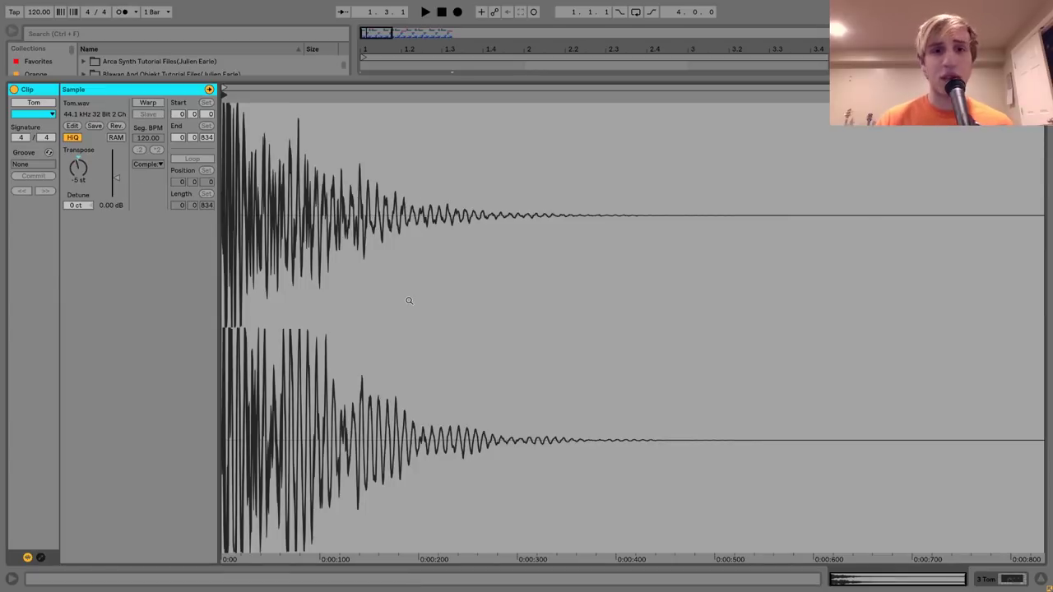
pyautogui.click(1027, 581)
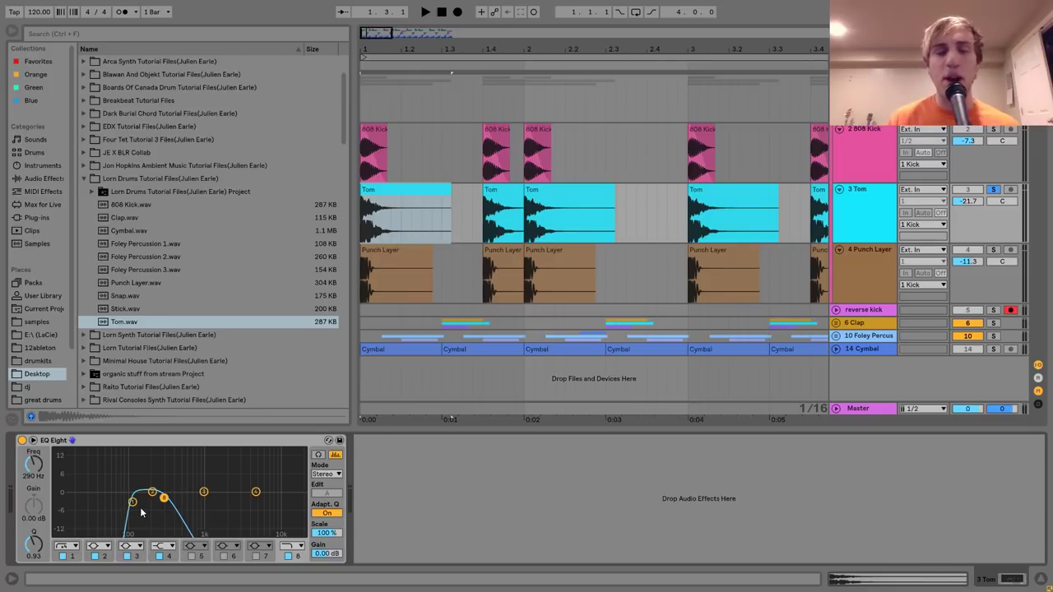
# - Compare the soloed Tom with its EQ Eight bypassed and switched back on
pyautogui.press('space')
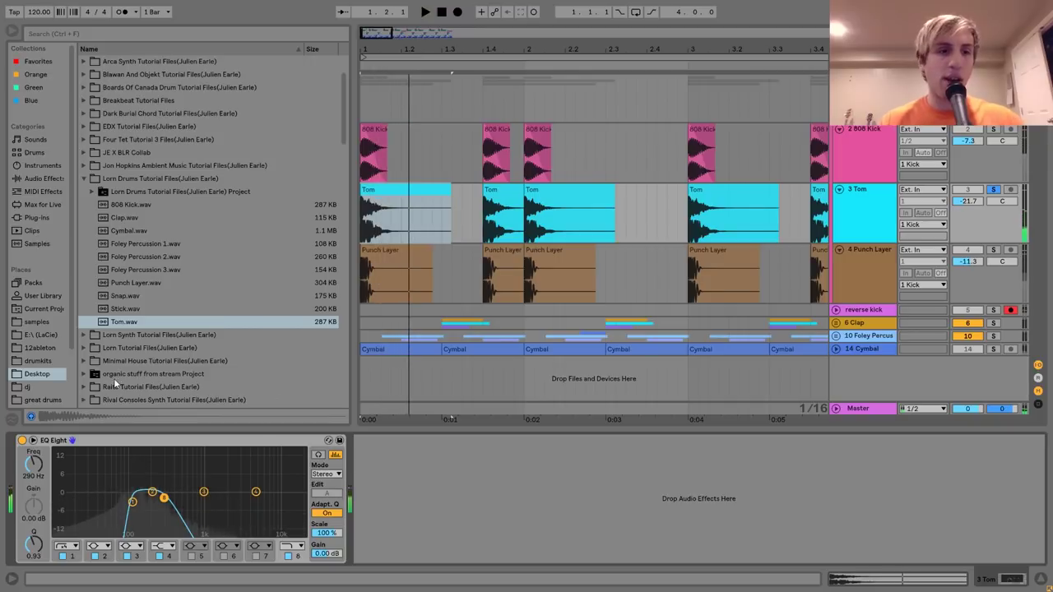
pyautogui.click(22, 441)
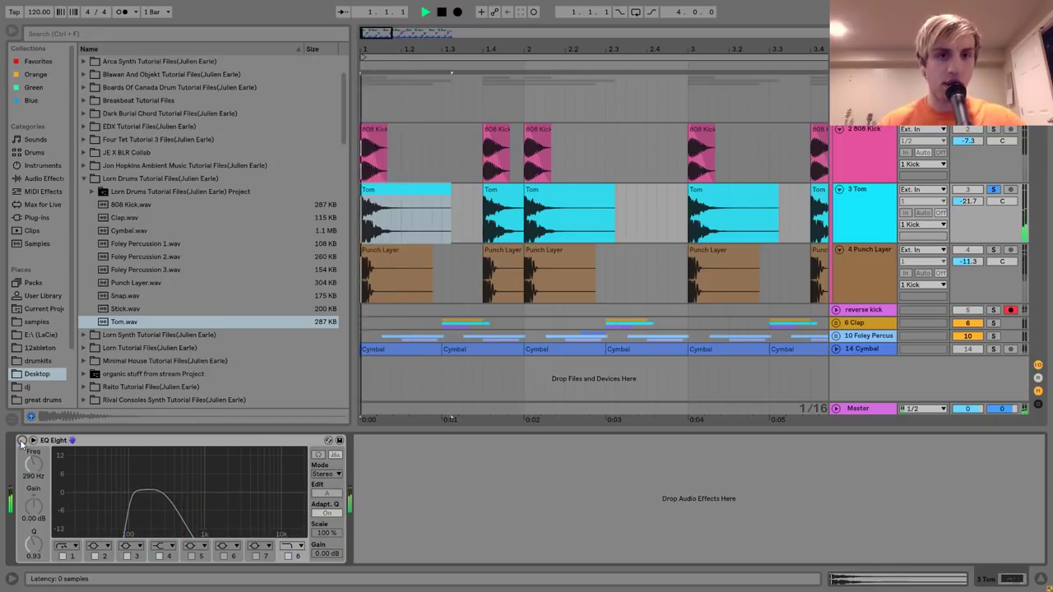
pyautogui.click(22, 440)
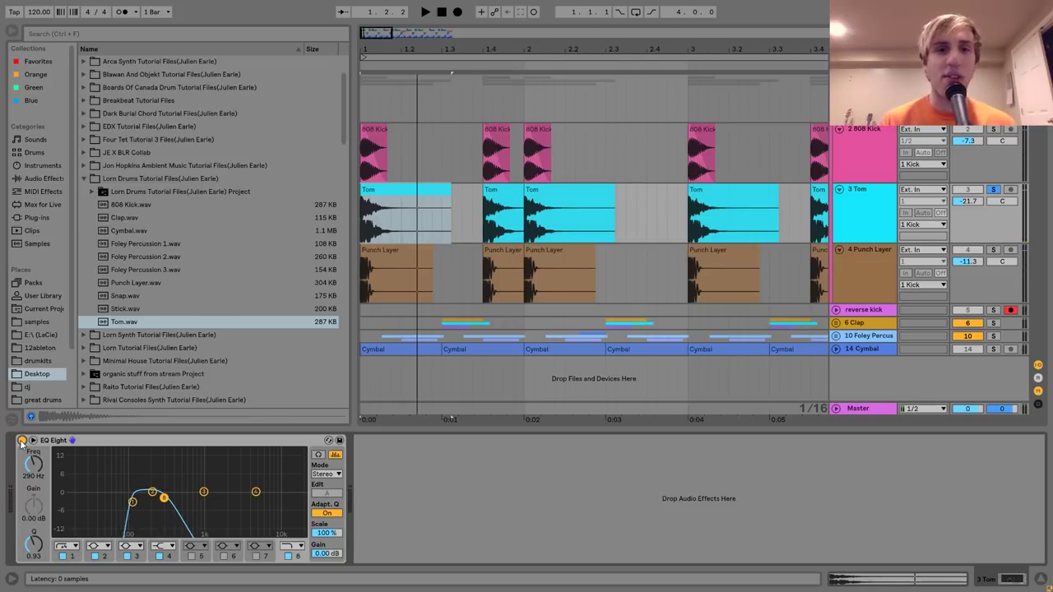
# - Solo the Punch Layer track in place of the Tom and listen to its opening hits
pyautogui.click(864, 280)
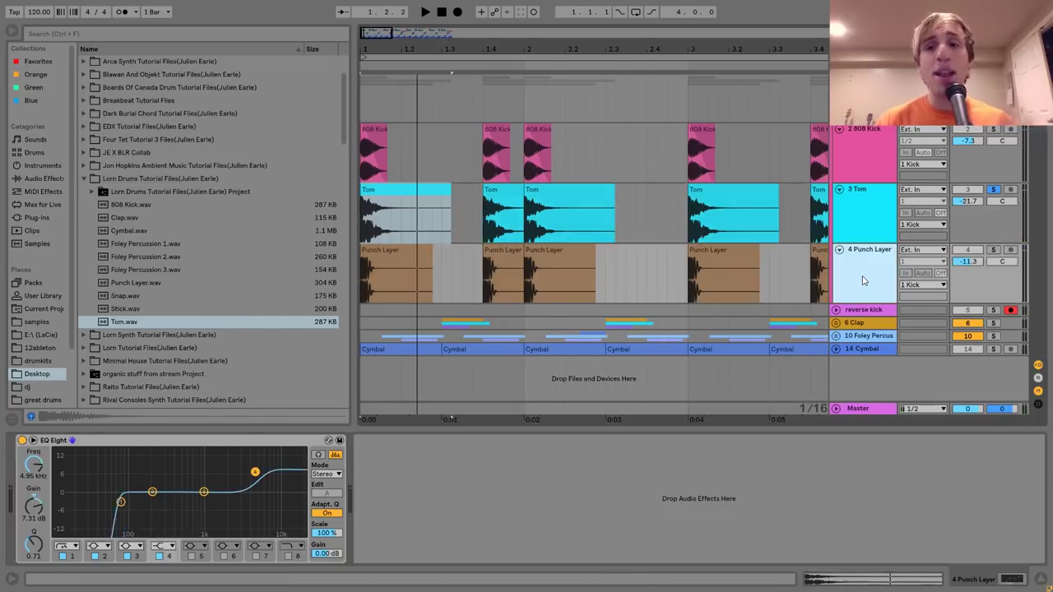
pyautogui.click(993, 250)
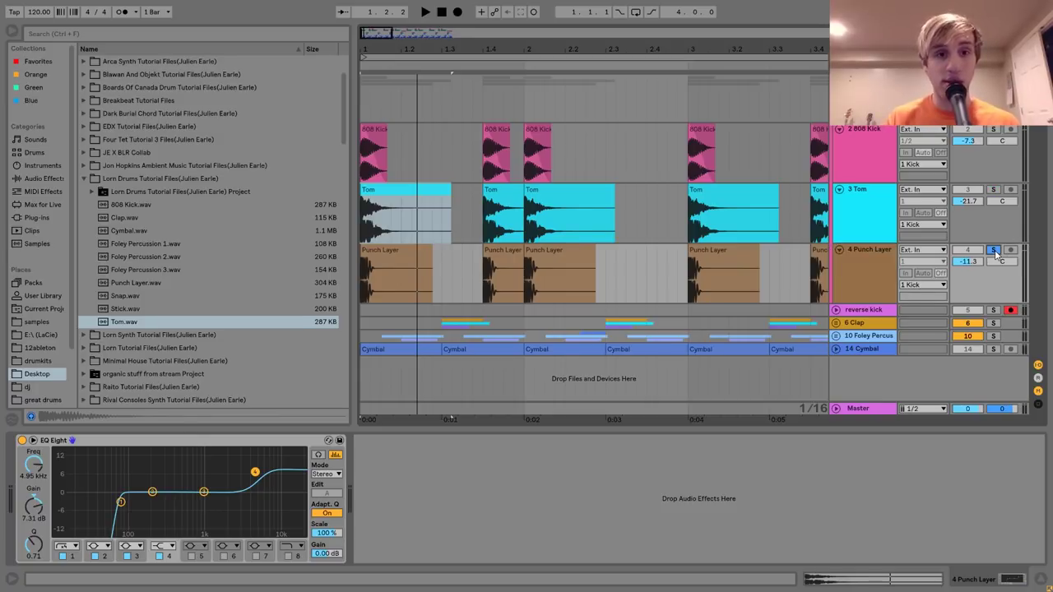
pyautogui.press('space')
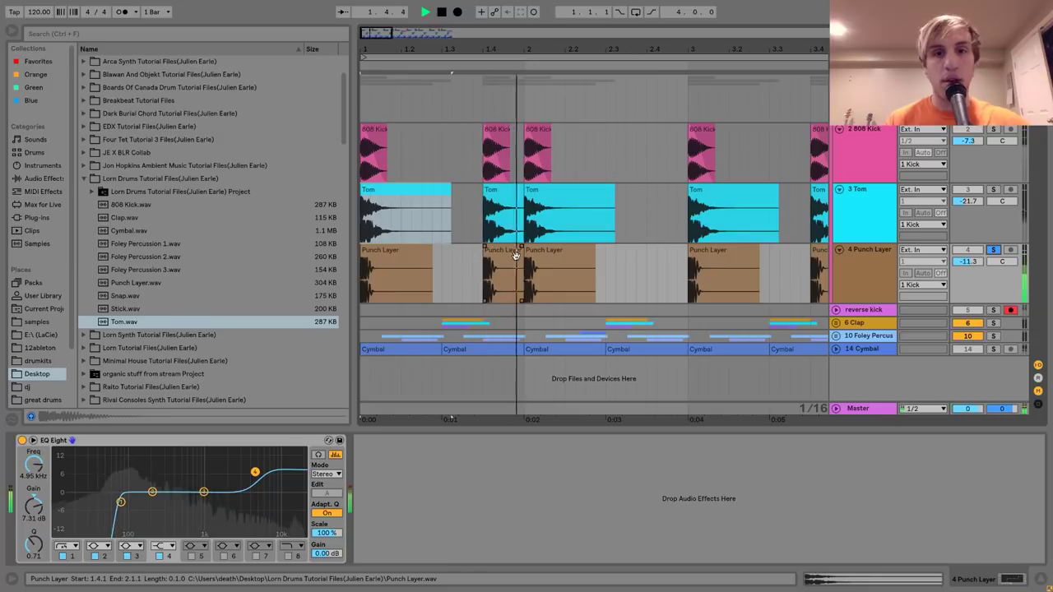
pyautogui.press('space')
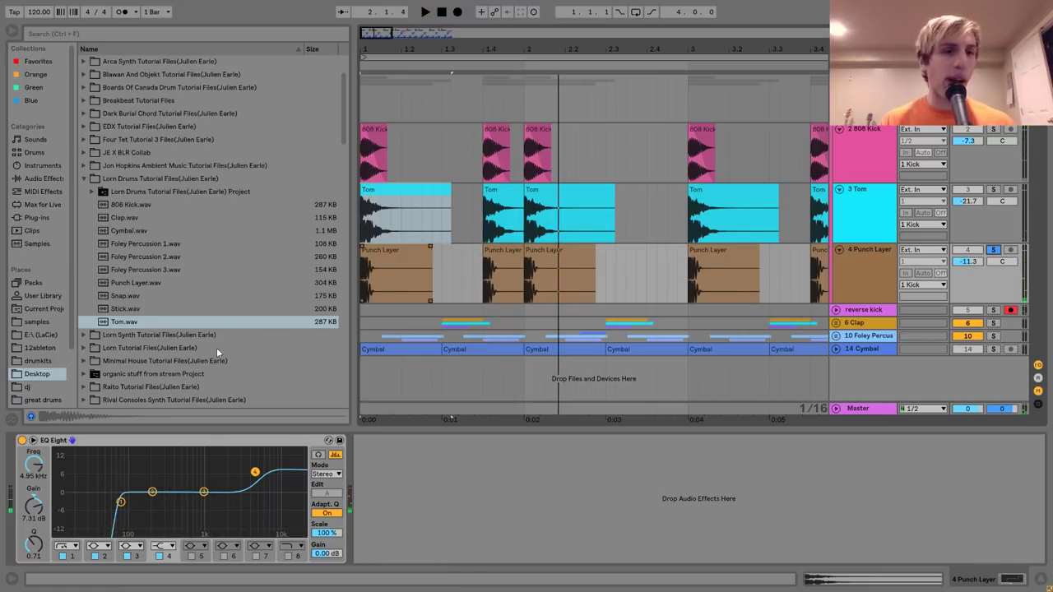
# - Preview Punch Layer.wav and replay the soloed Punch Layer through its EQ Eight high-shelf boost
pyautogui.click(135, 284)
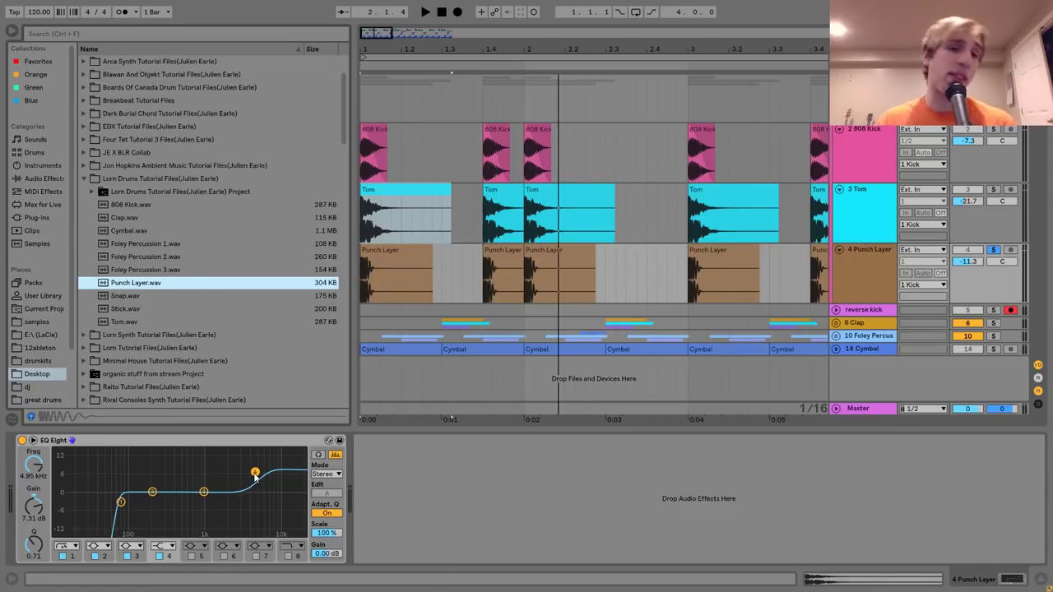
pyautogui.press('space')
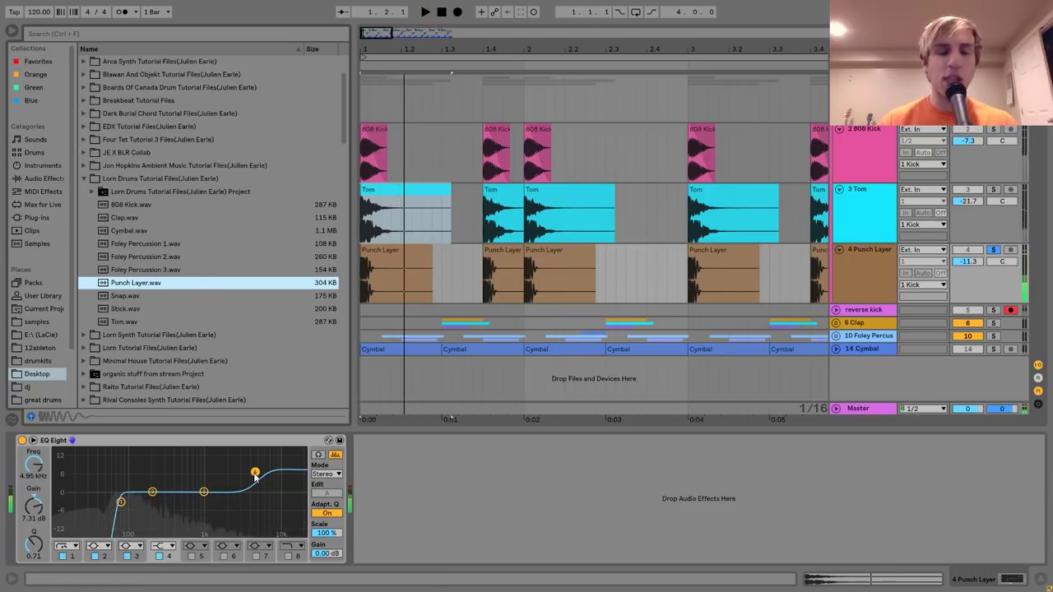
pyautogui.press('space')
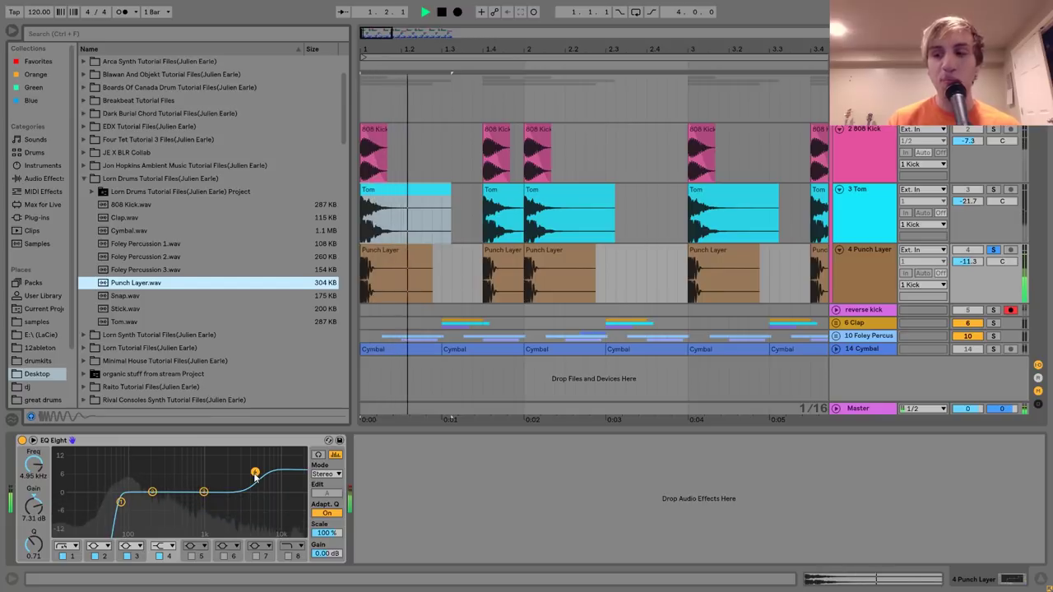
pyautogui.press('space')
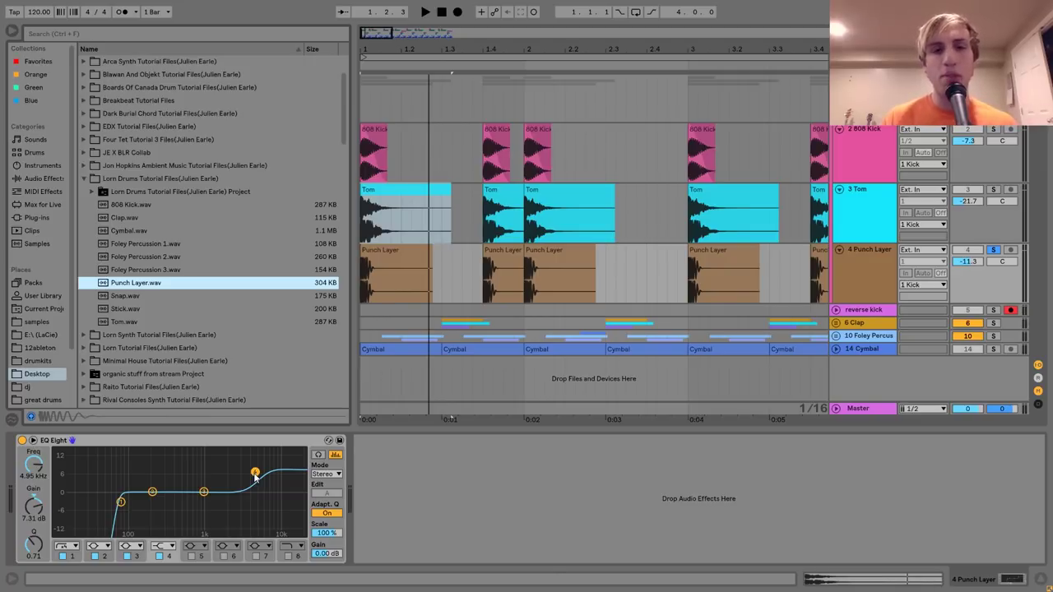
# - Show the Kick group's devices, unsolo the Punch Layer, and play all the kick layers together
pyautogui.click(864, 90)
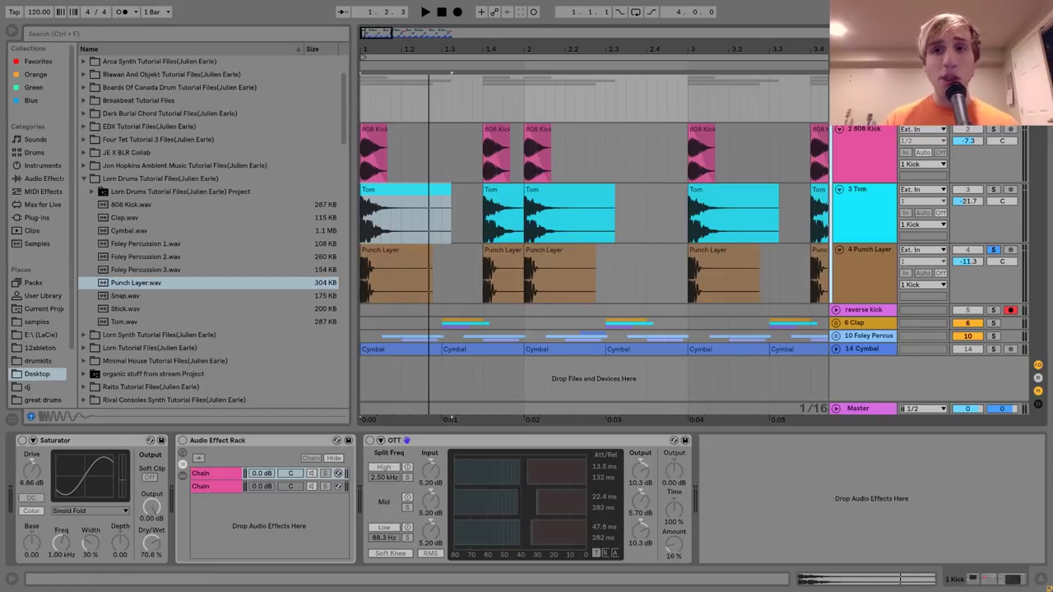
pyautogui.click(993, 249)
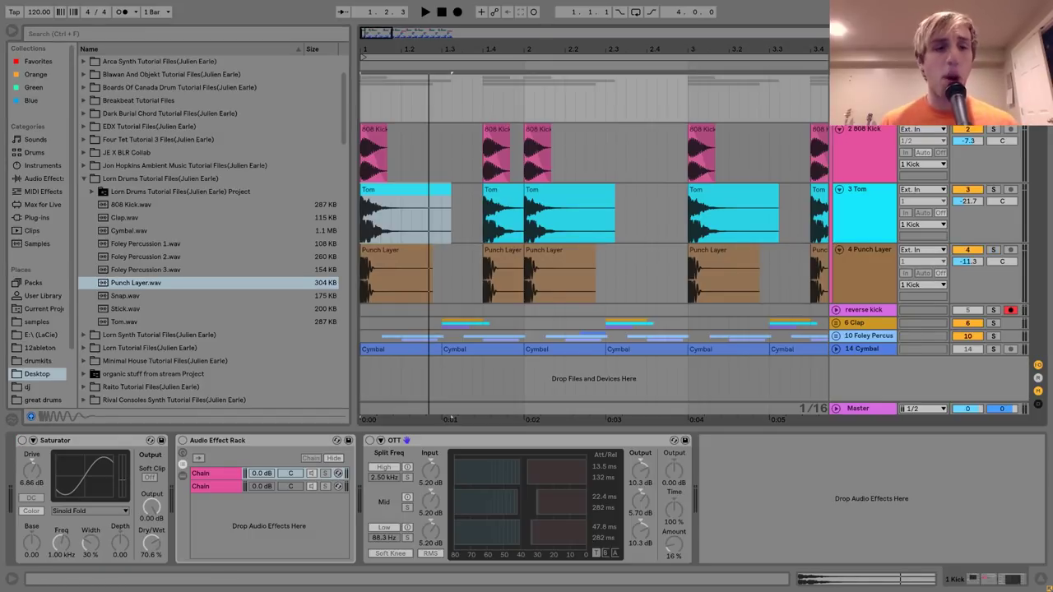
pyautogui.press('space')
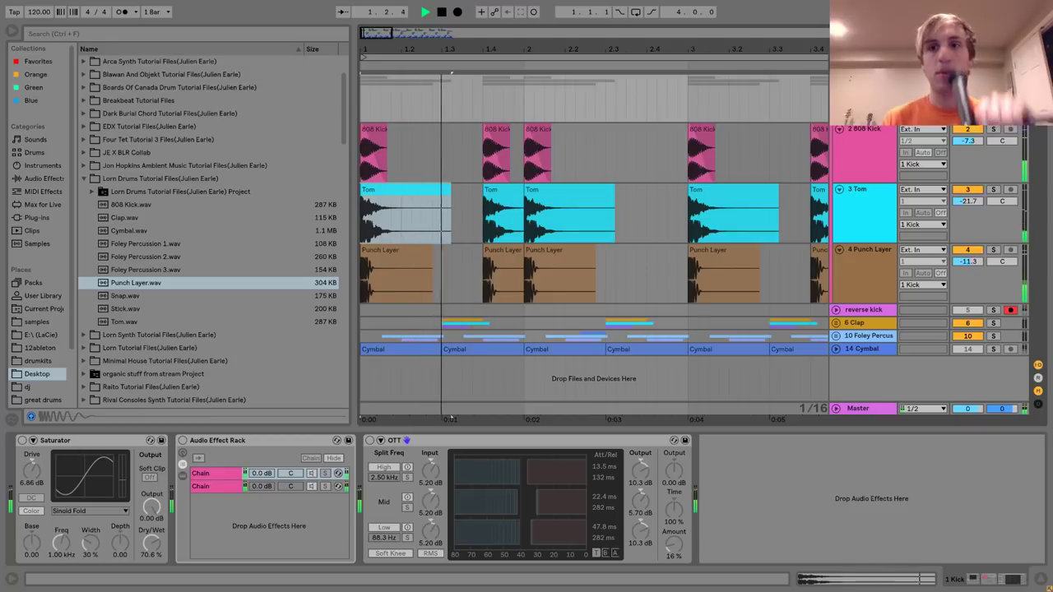
# - Switch on the Kick group's Saturator, replay the layered kick through it, and show the available curve types without changing Sinoid Fold
pyautogui.press('space')
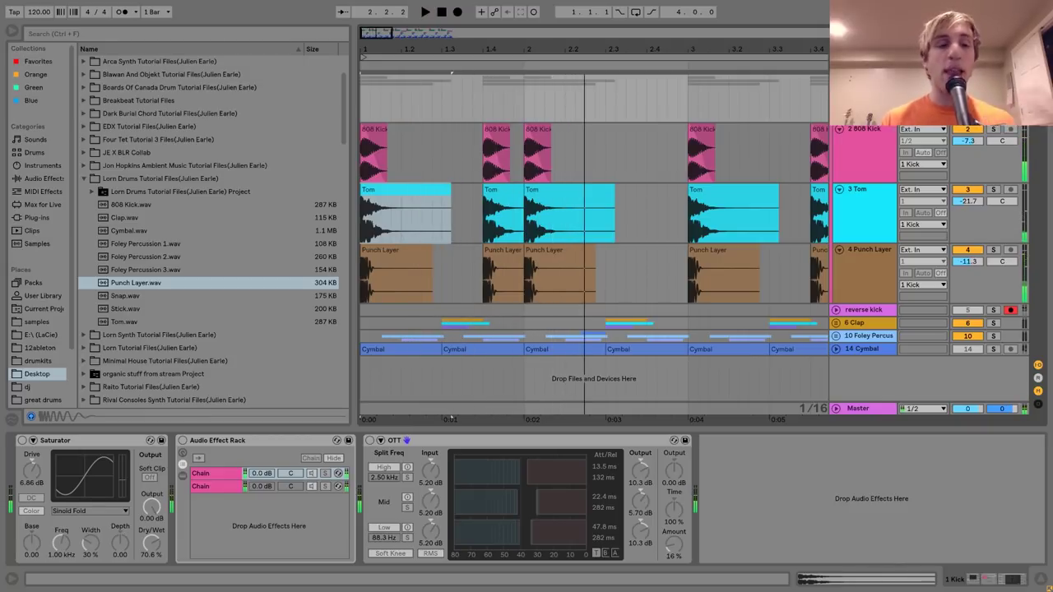
pyautogui.click(22, 440)
pyautogui.press('space')
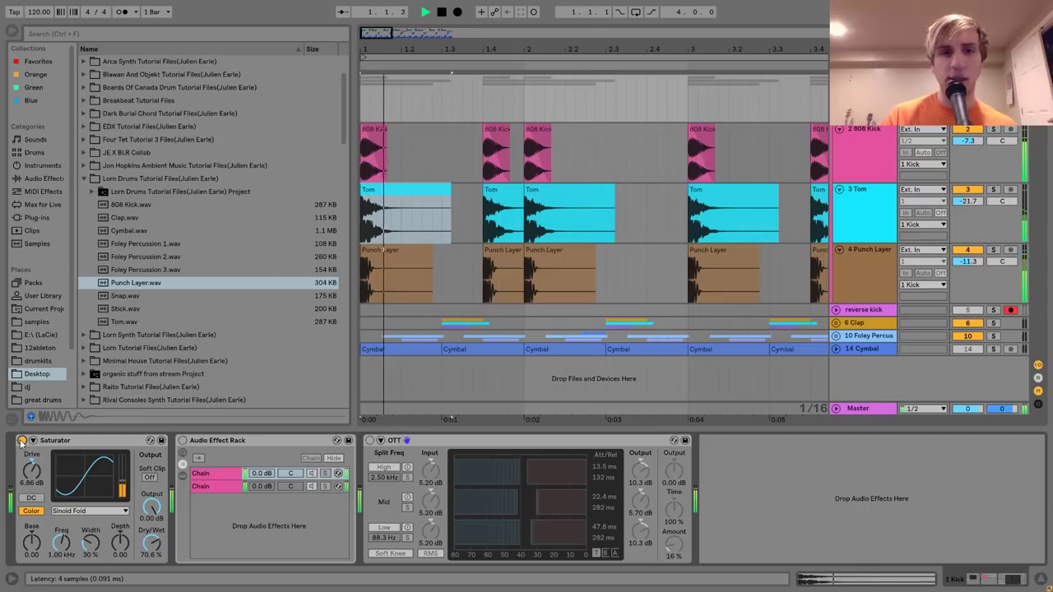
pyautogui.press('space')
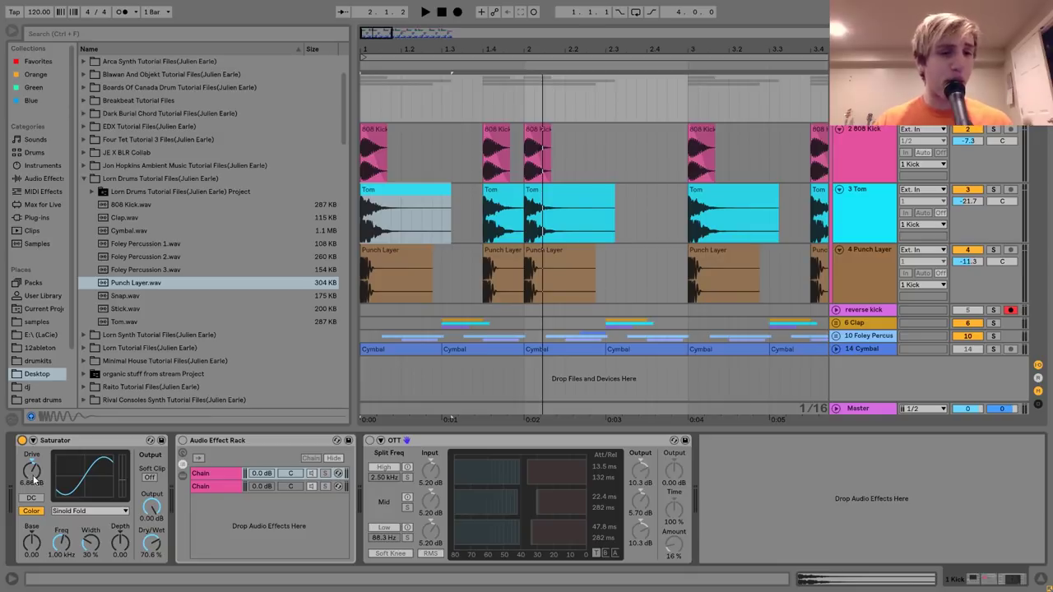
pyautogui.click(82, 513)
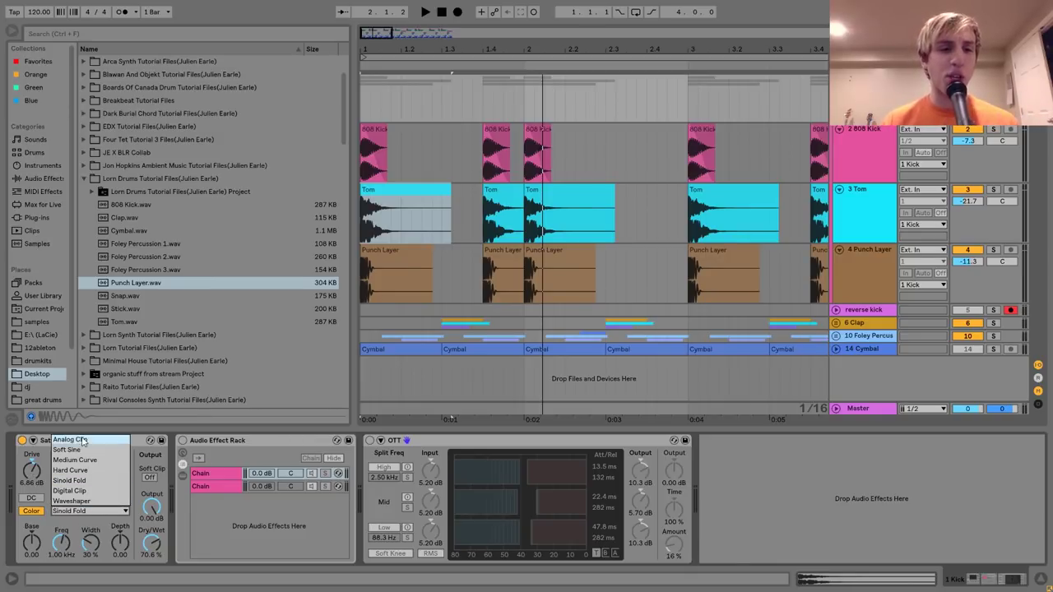
pyautogui.click(43, 445)
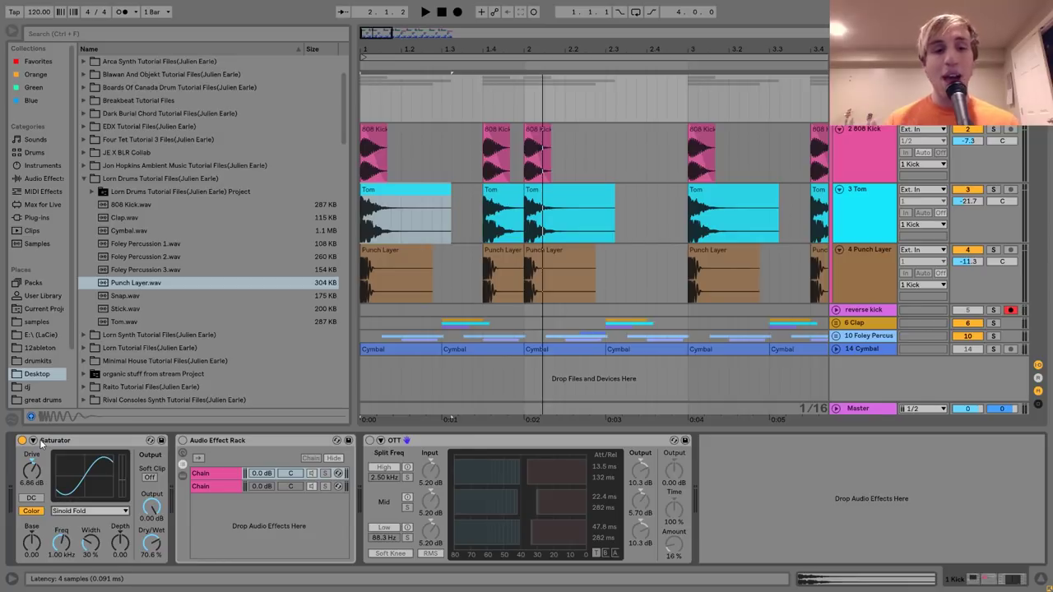
# - Switch on the Audio Effect Rack after the Saturator and compare the kick with the rack active and bypassed
pyautogui.click(183, 441)
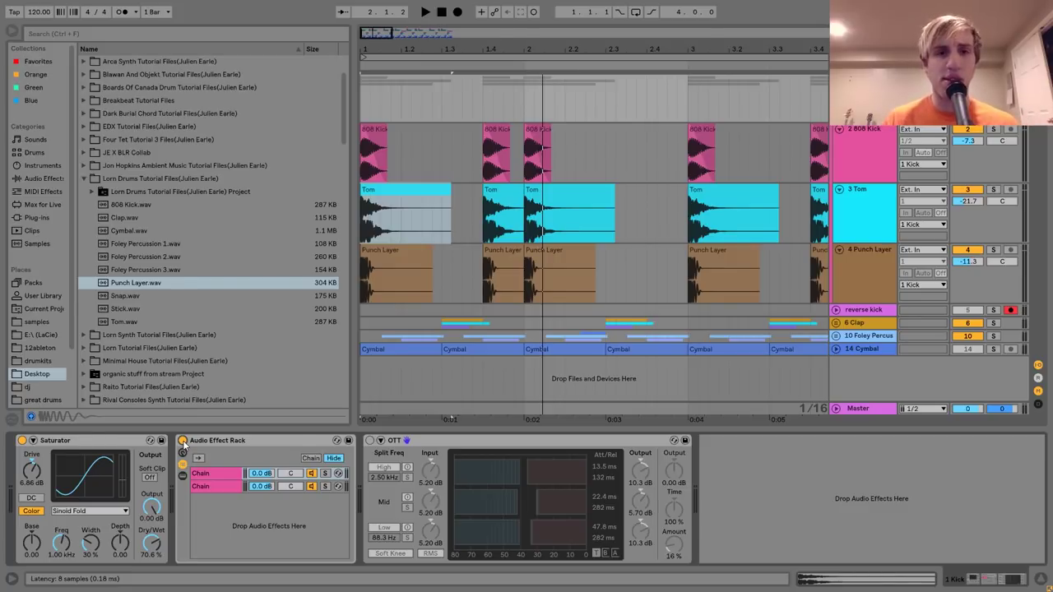
pyautogui.press('space')
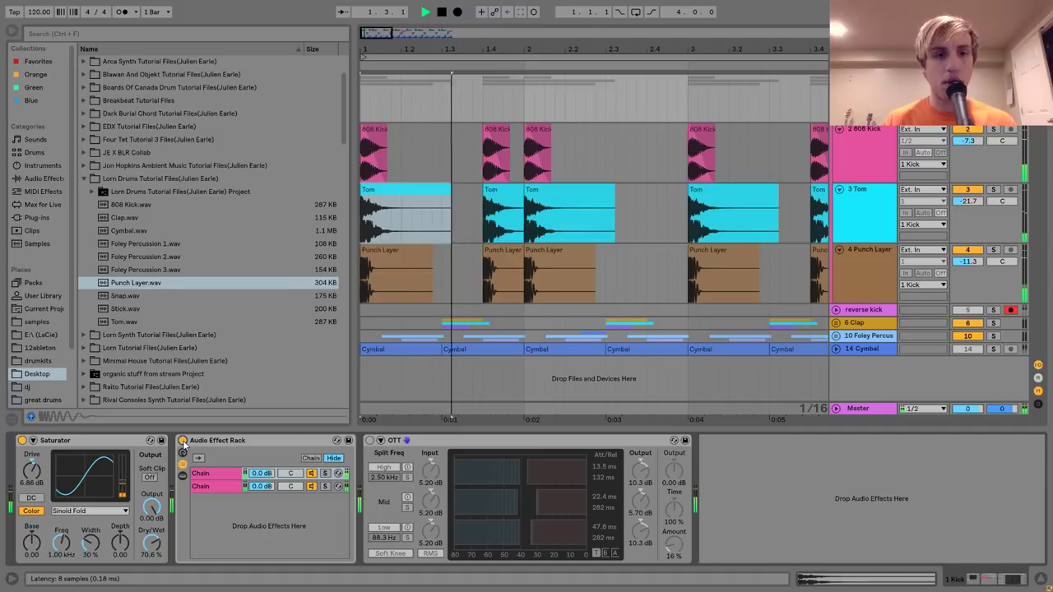
pyautogui.click(182, 442)
pyautogui.press('space')
pyautogui.click(182, 442)
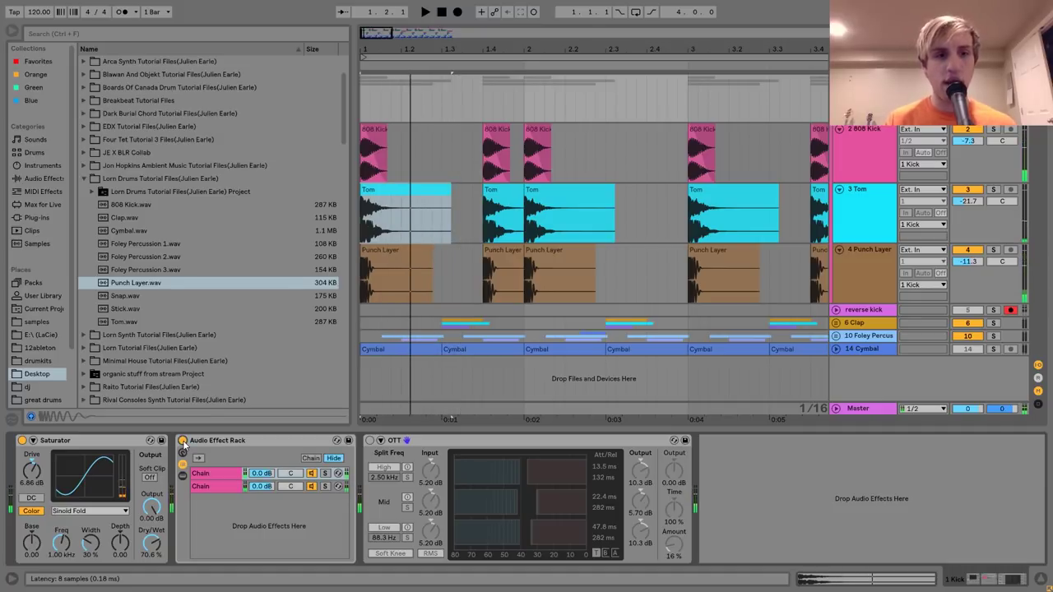
pyautogui.press('space')
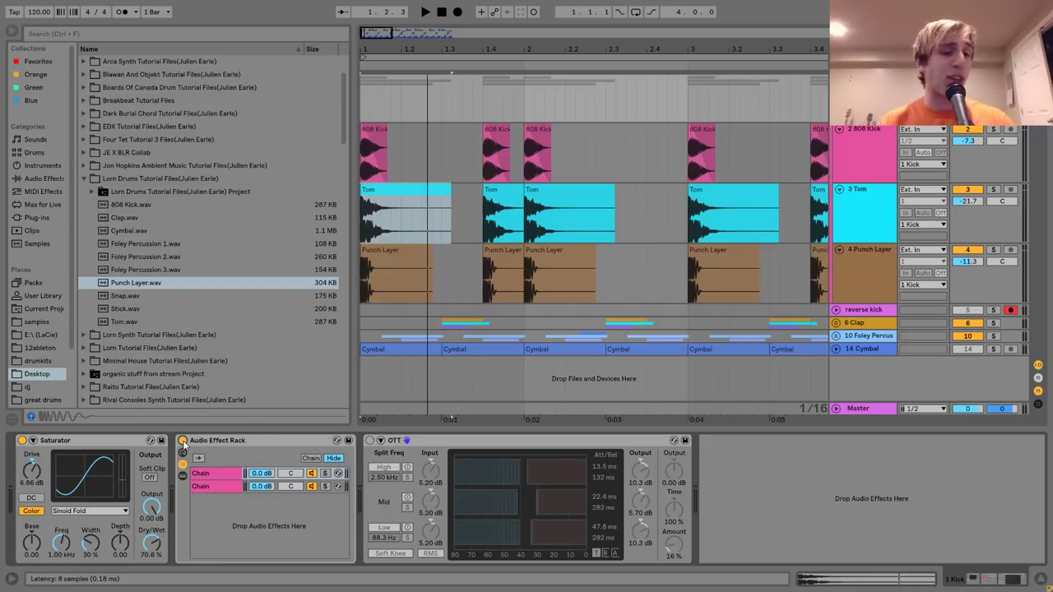
# - Examine the rack's two chains, including the Reverb, Amp and Auto Filter on the first, and replay the kick through them
pyautogui.click(221, 474)
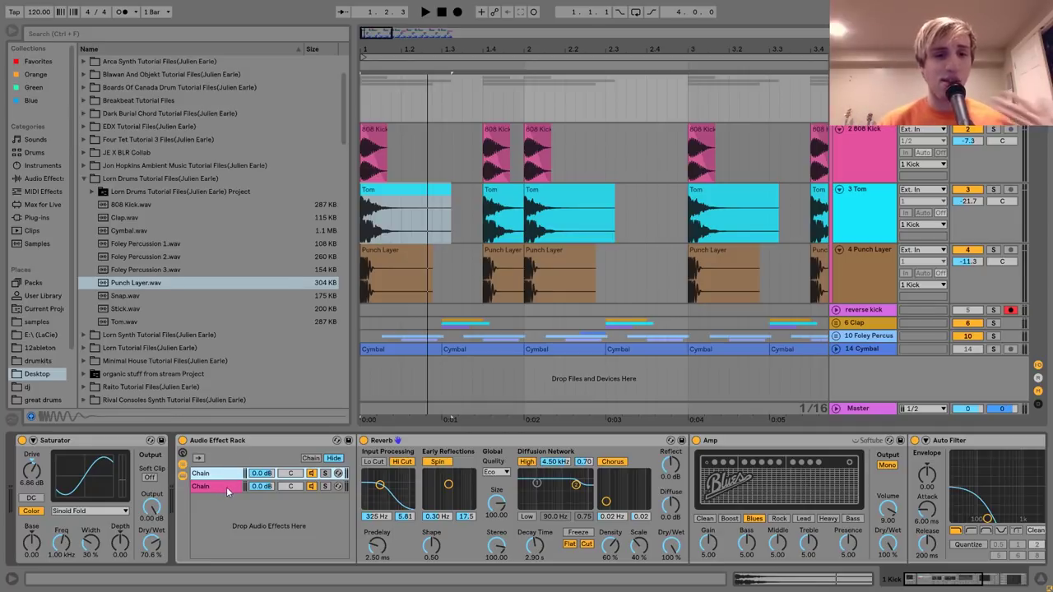
pyautogui.click(216, 474)
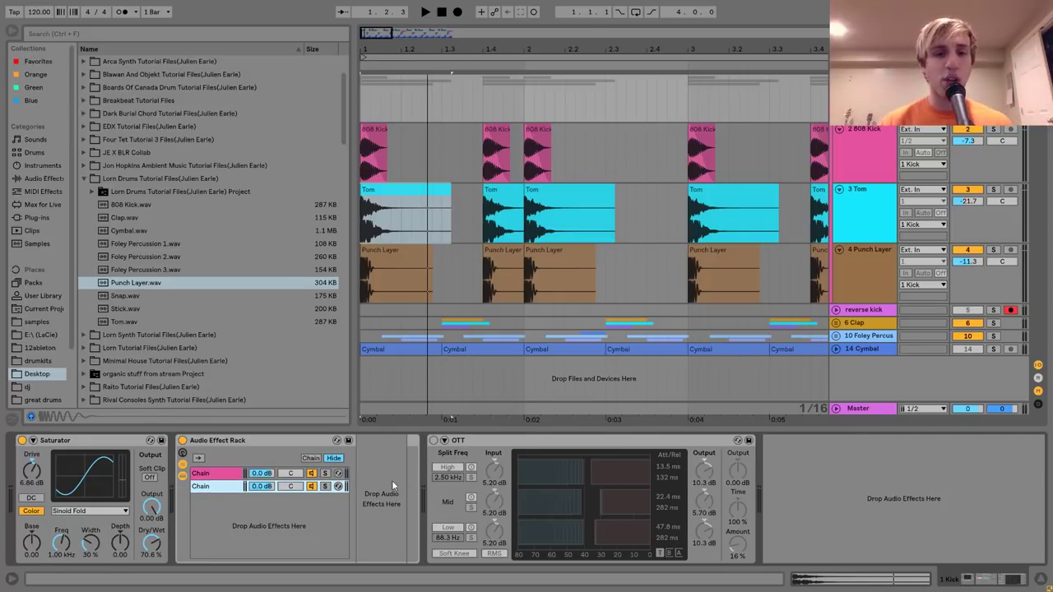
pyautogui.press('Down')
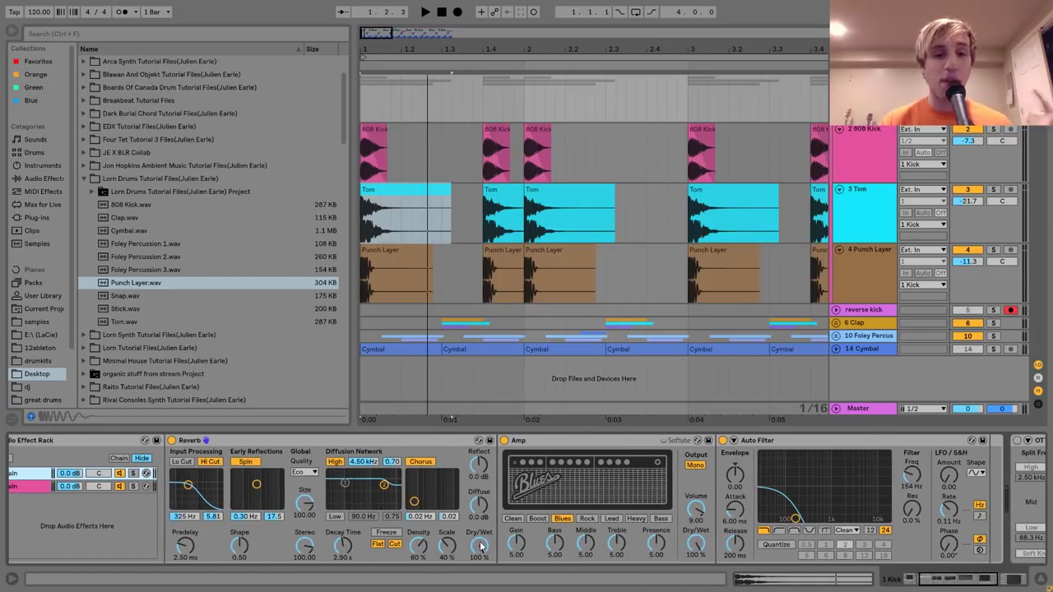
pyautogui.hscroll(2, 496, 540)
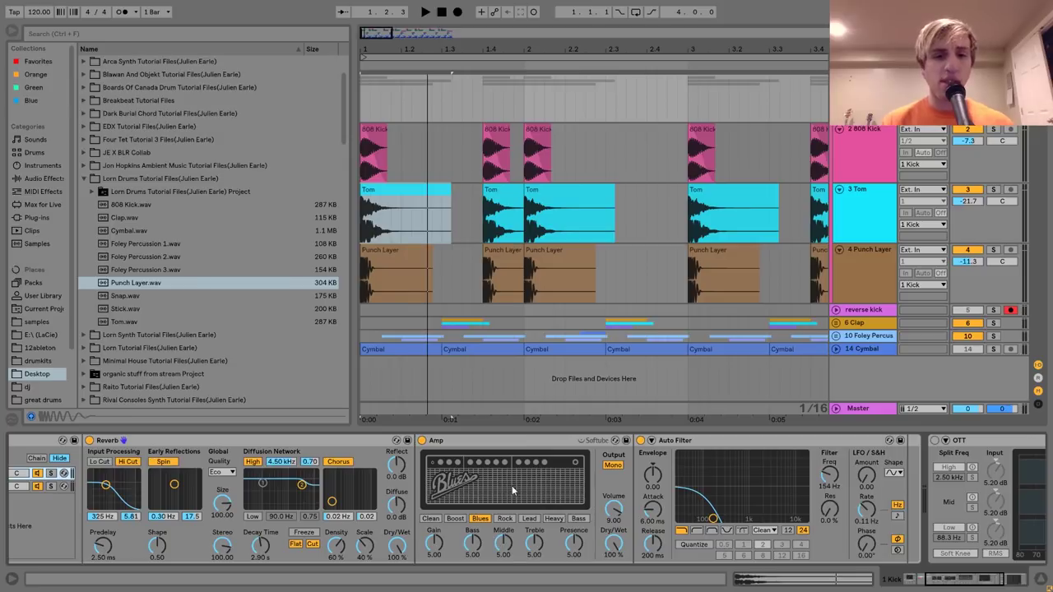
pyautogui.hscroll(3, 497, 443)
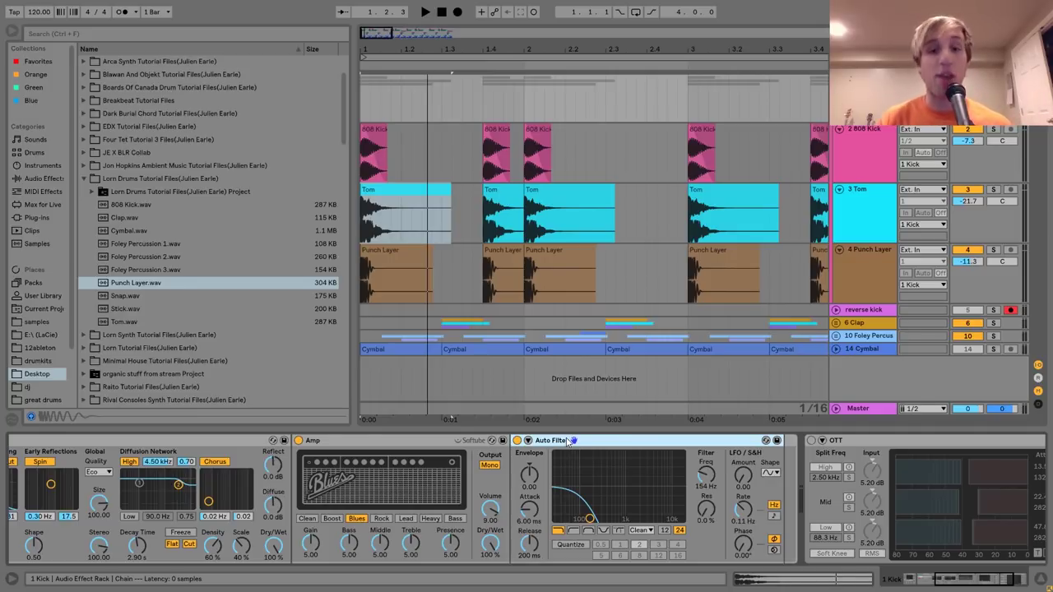
pyautogui.hscroll(-5, 566, 442)
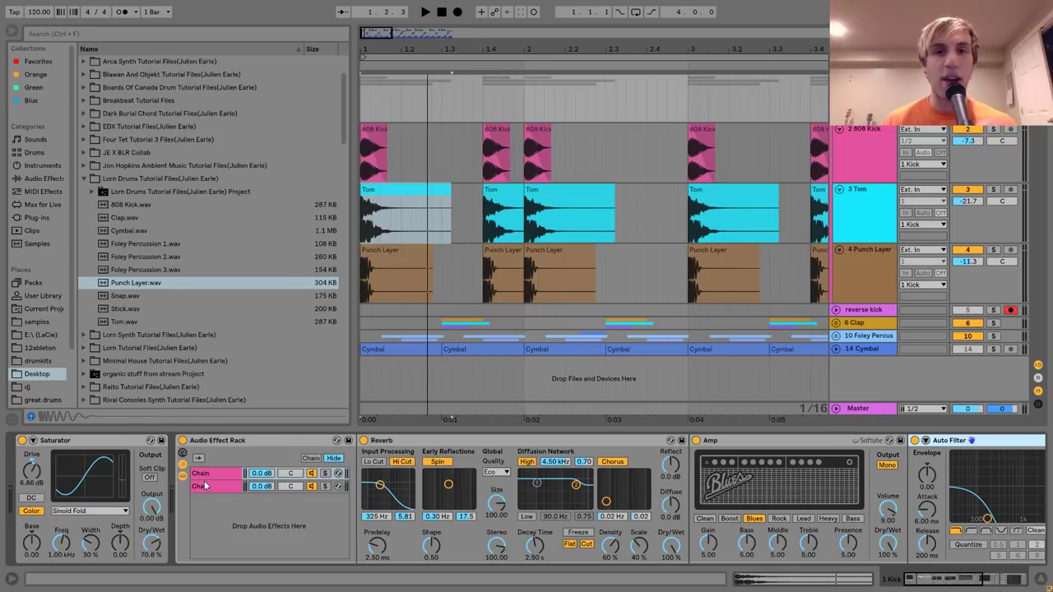
pyautogui.press('space')
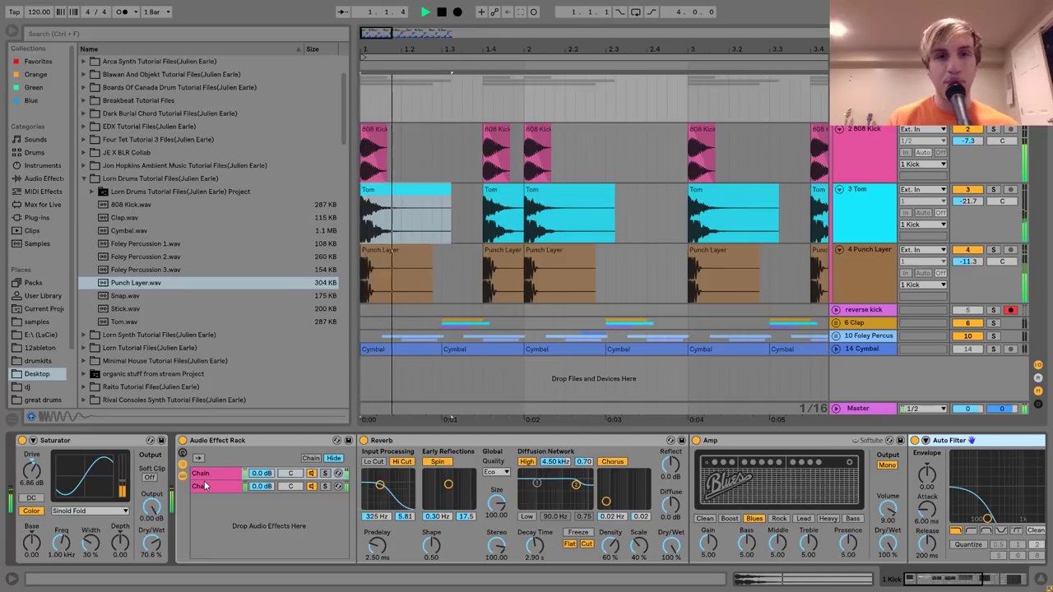
pyautogui.press('space')
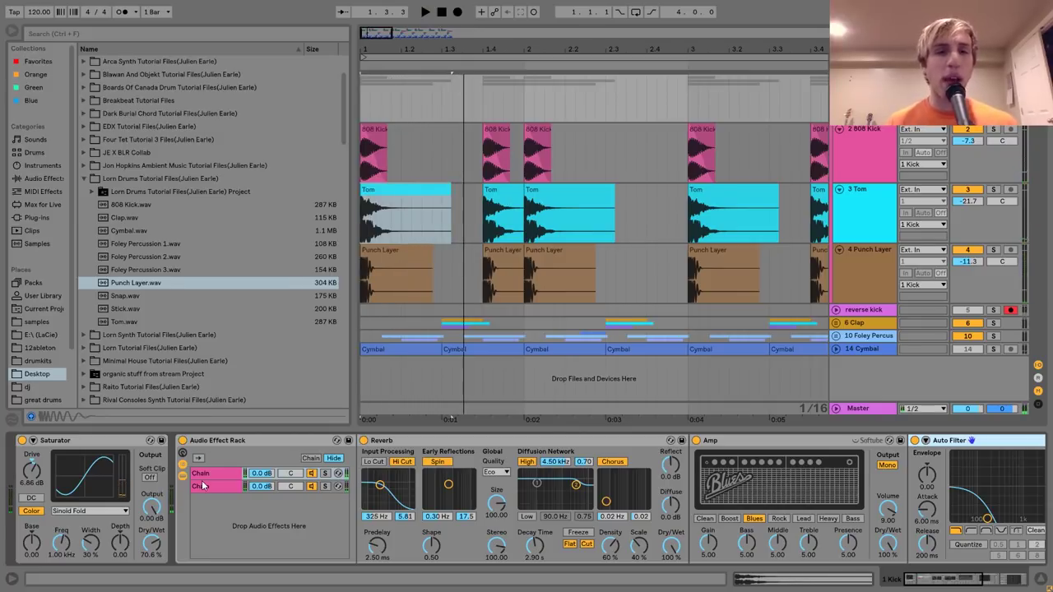
# - Hide the rack chain's devices, switch on OTT after the rack, and show the OTT.adv preset under Multiband Dynamics
pyautogui.click(224, 485)
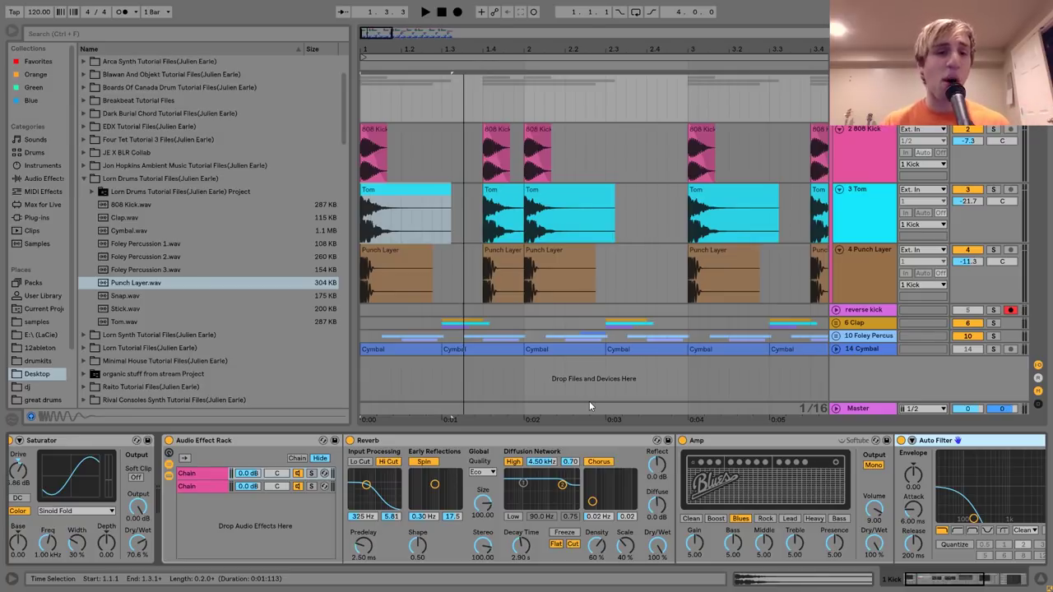
pyautogui.click(171, 477)
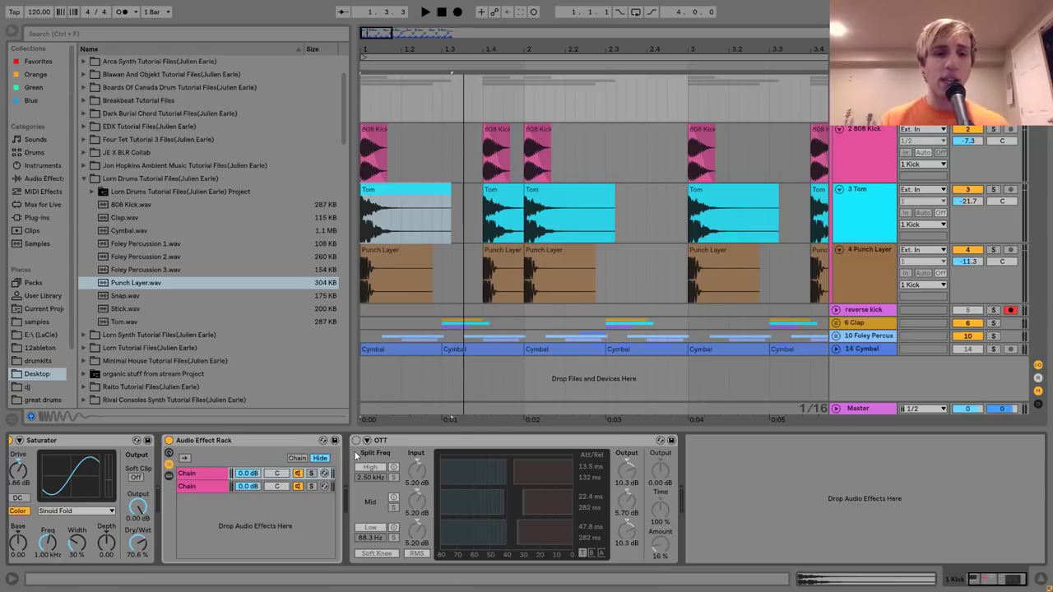
pyautogui.click(356, 441)
pyautogui.click(435, 445)
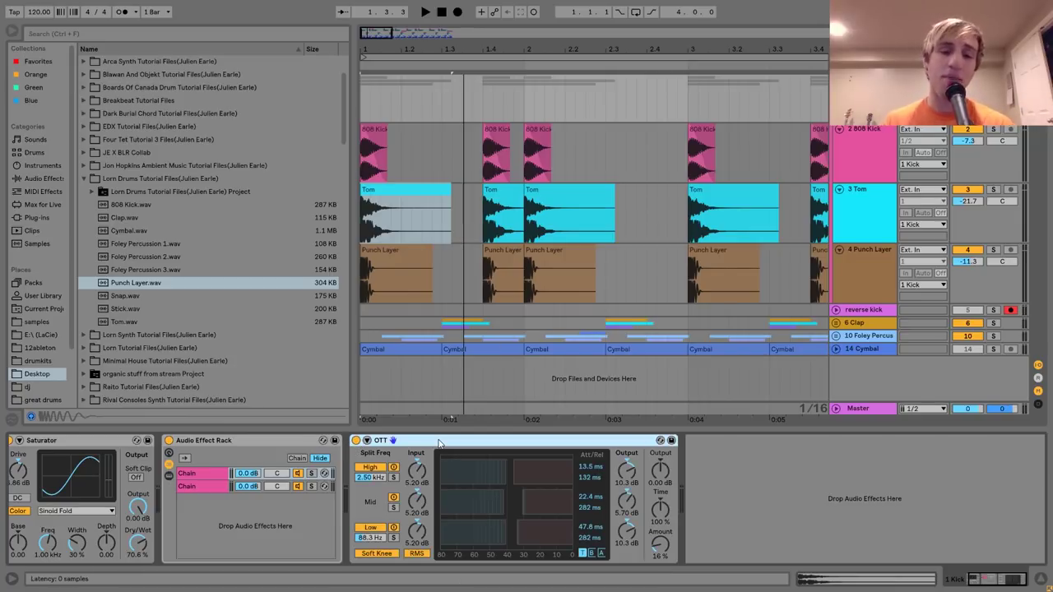
pyautogui.click(41, 180)
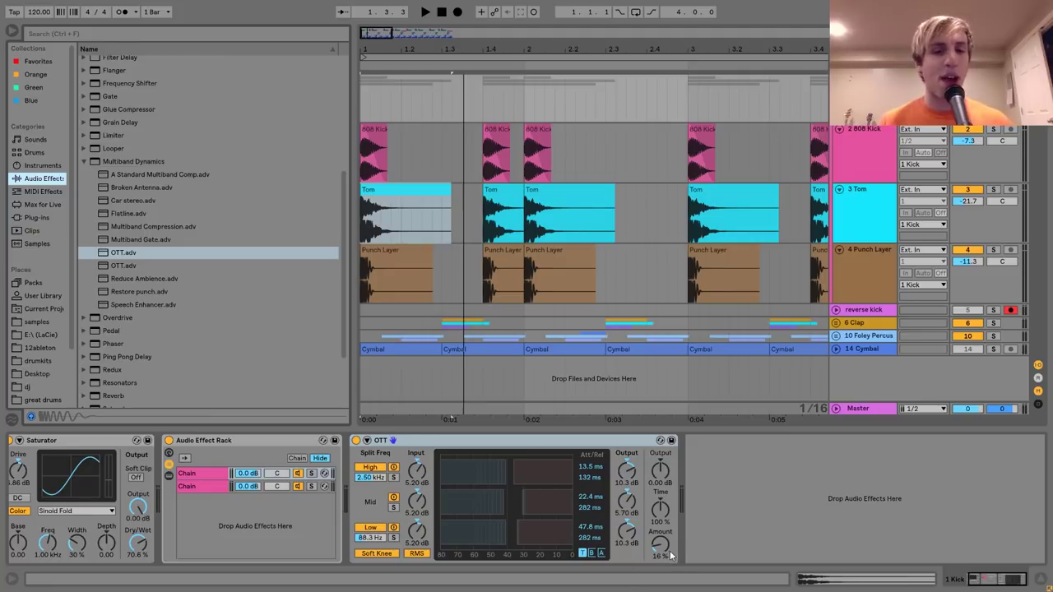
# - Try the OTT Amount at 100 % while listening to the kick, and undo the change
pyautogui.moveTo(670, 557); pyautogui.dragTo(823, 490)
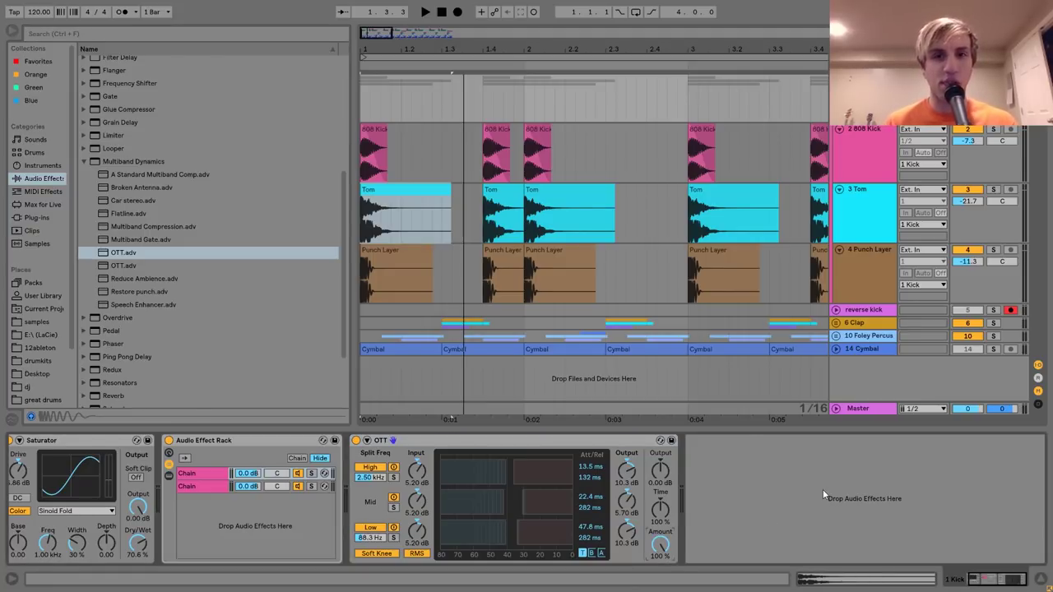
pyautogui.press('space')
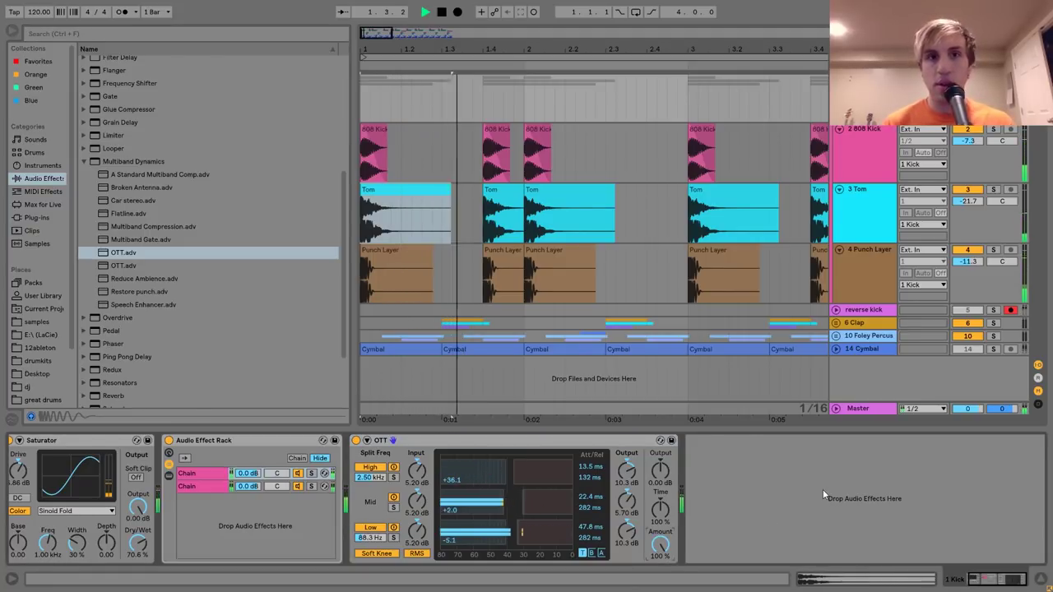
pyautogui.hotkey('ctrl', 'z')
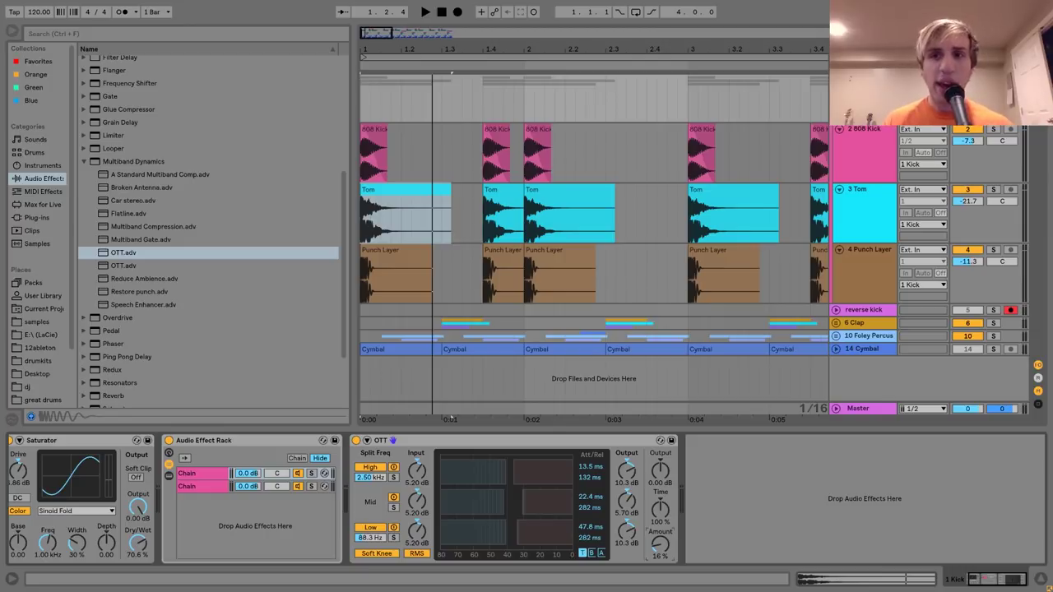
# - Fold the tracks, play the reverse kick clip that leads into bar 5, and unfold the reverse kick track
pyautogui.hotkey('alt', 'u')
pyautogui.moveTo(430, 60); pyautogui.dragTo(428, 51)
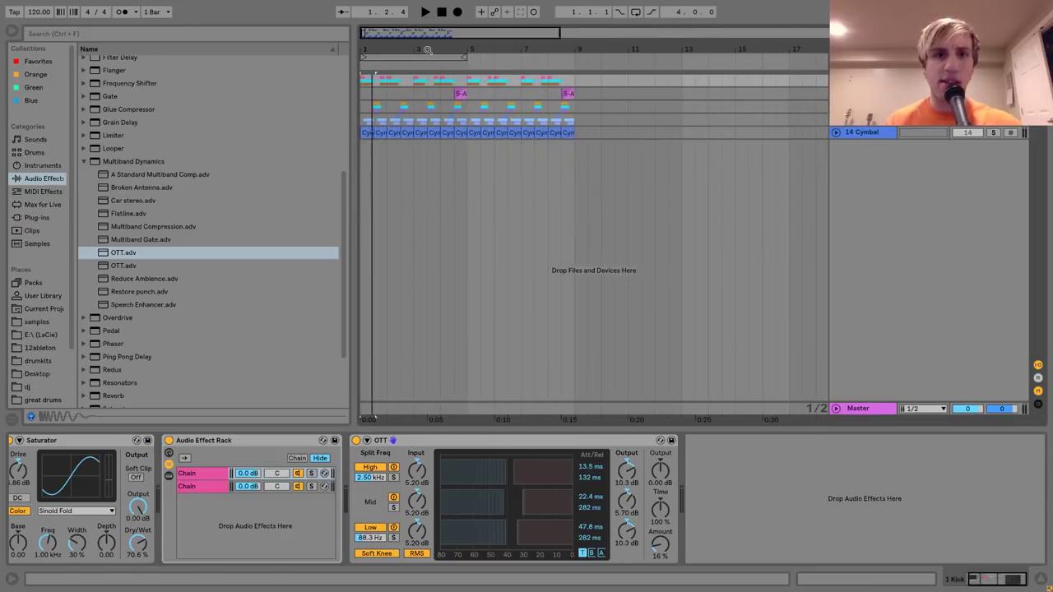
pyautogui.click(461, 93)
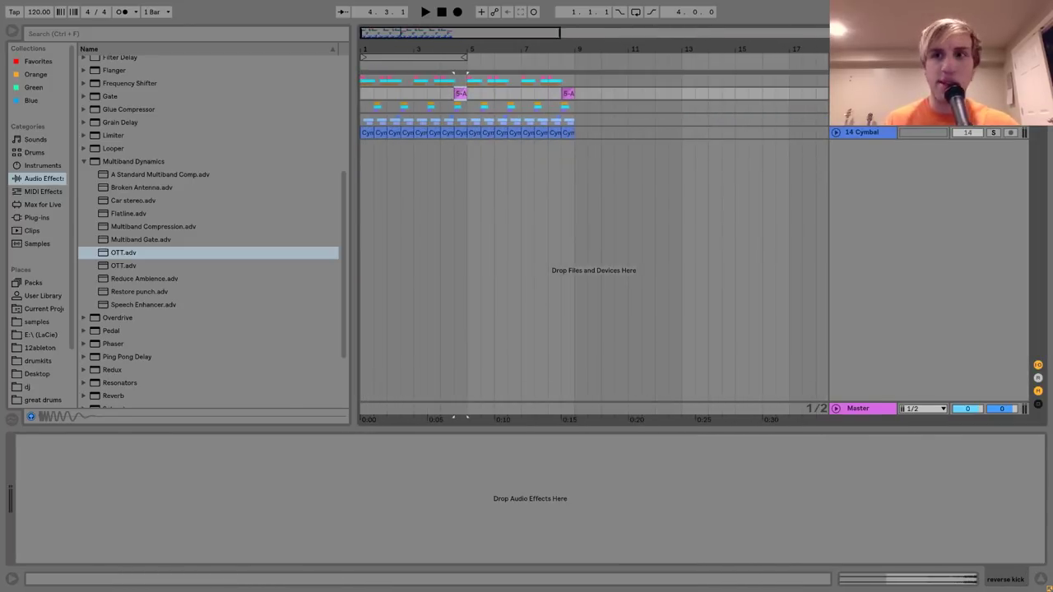
pyautogui.press('space')
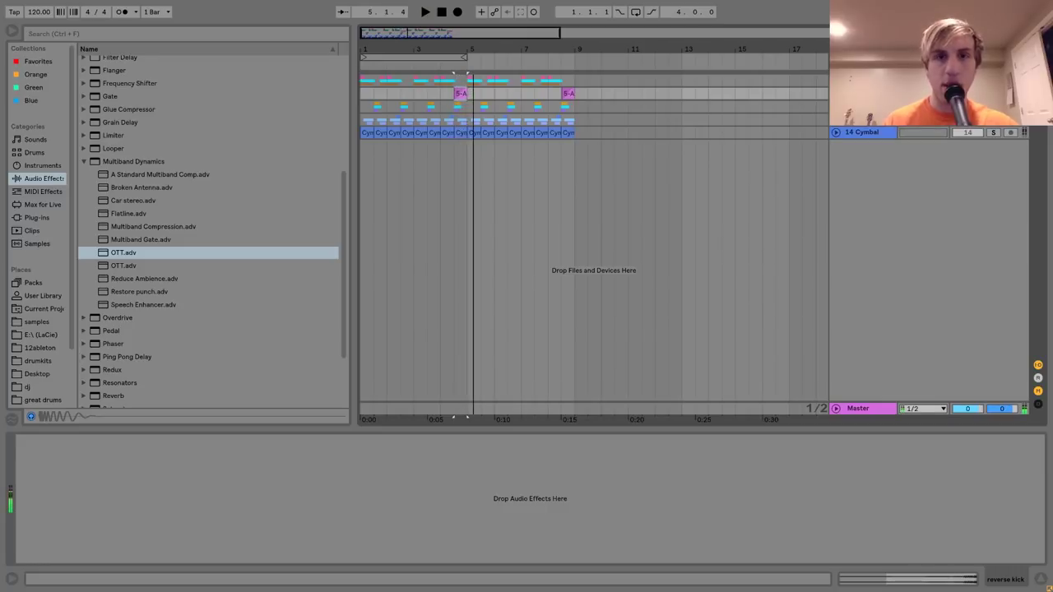
pyautogui.click(837, 93)
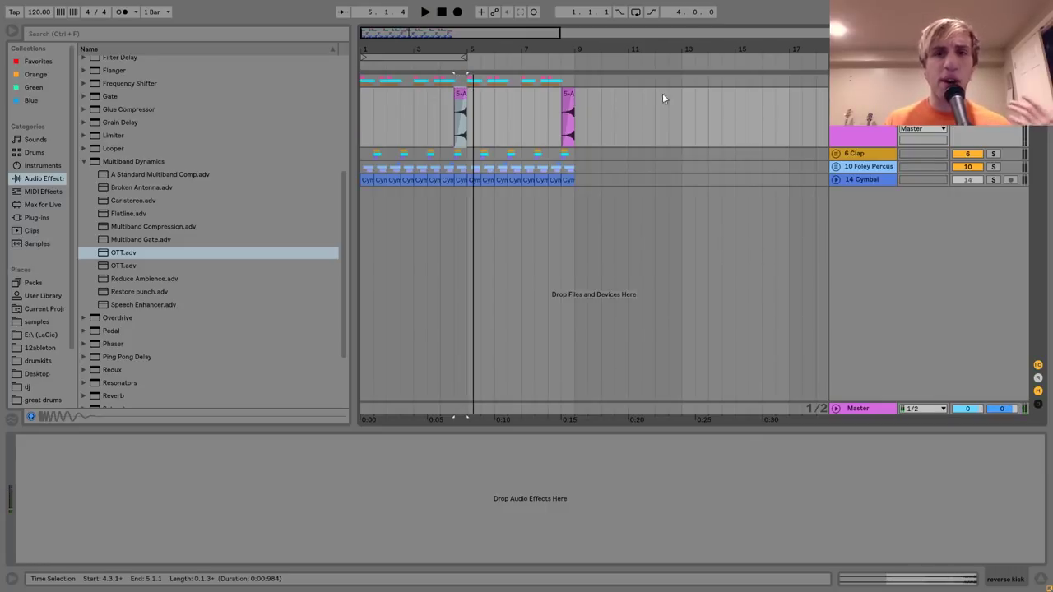
pyautogui.moveTo(449, 50); pyautogui.dragTo(448, 112)
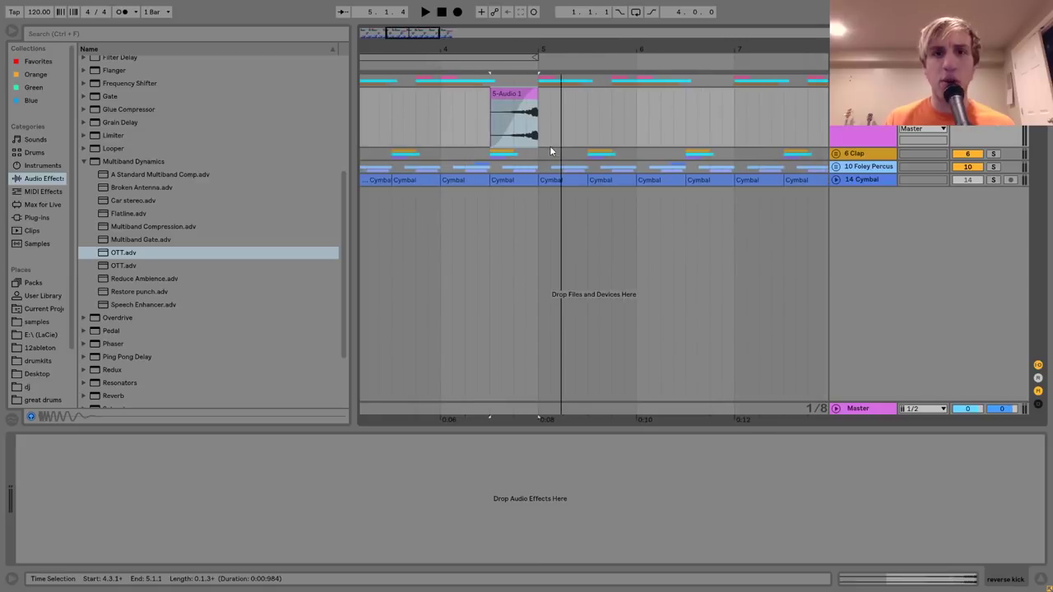
# - Insert an audio track above the reverse kick, set its input to 1 Kick, and record the kick onto it from 4.3.1
pyautogui.hotkey('ctrl', 't')
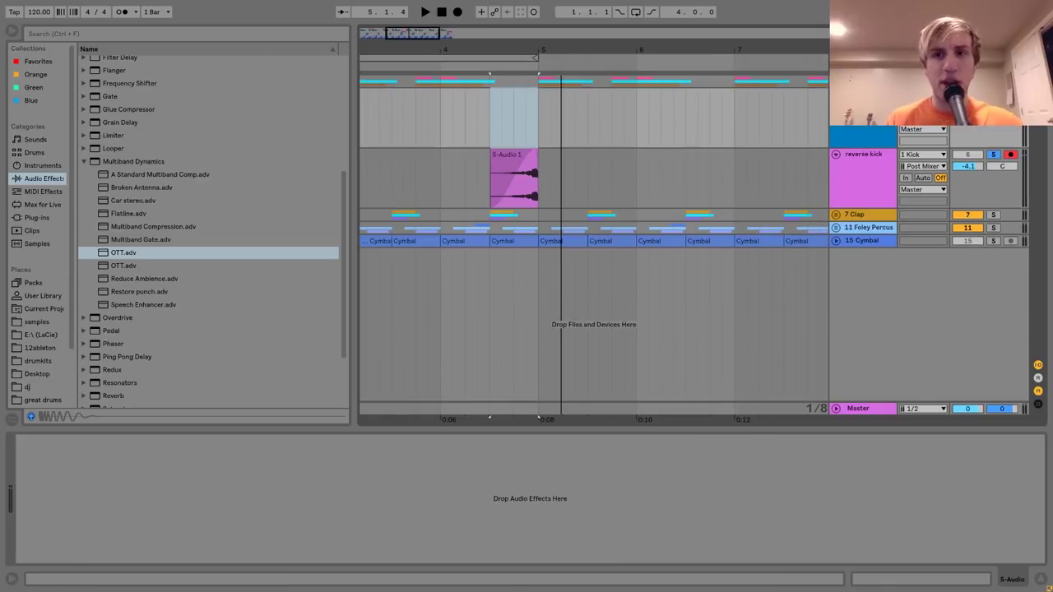
pyautogui.click(923, 115)
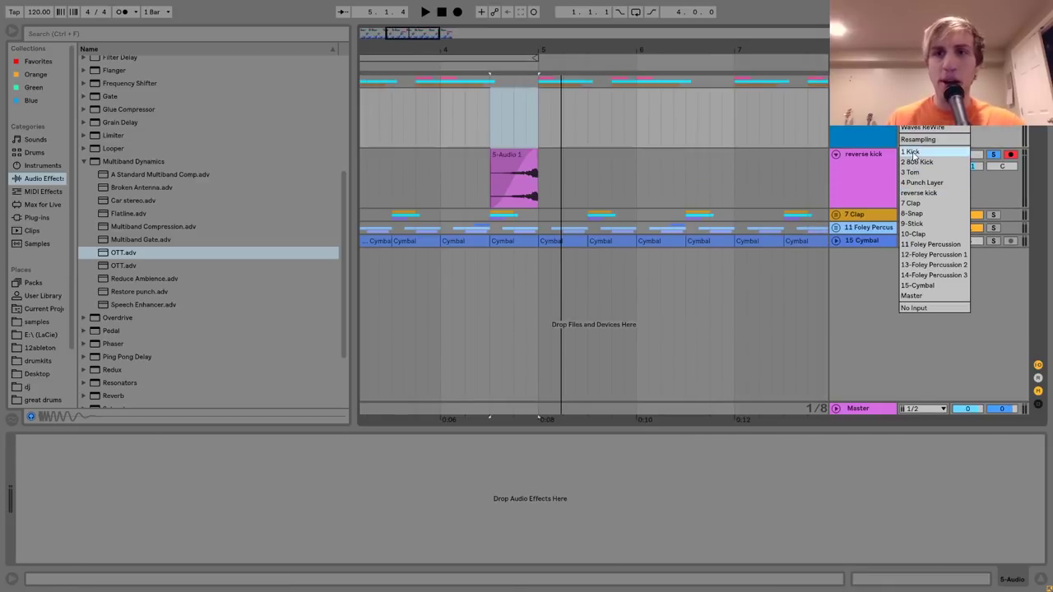
pyautogui.click(935, 163)
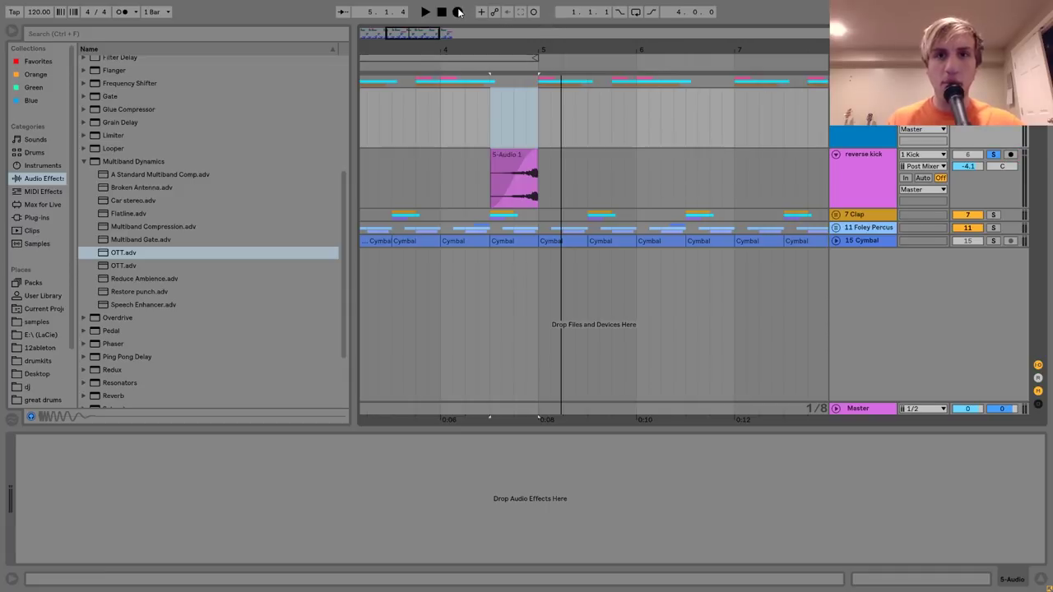
pyautogui.click(458, 13)
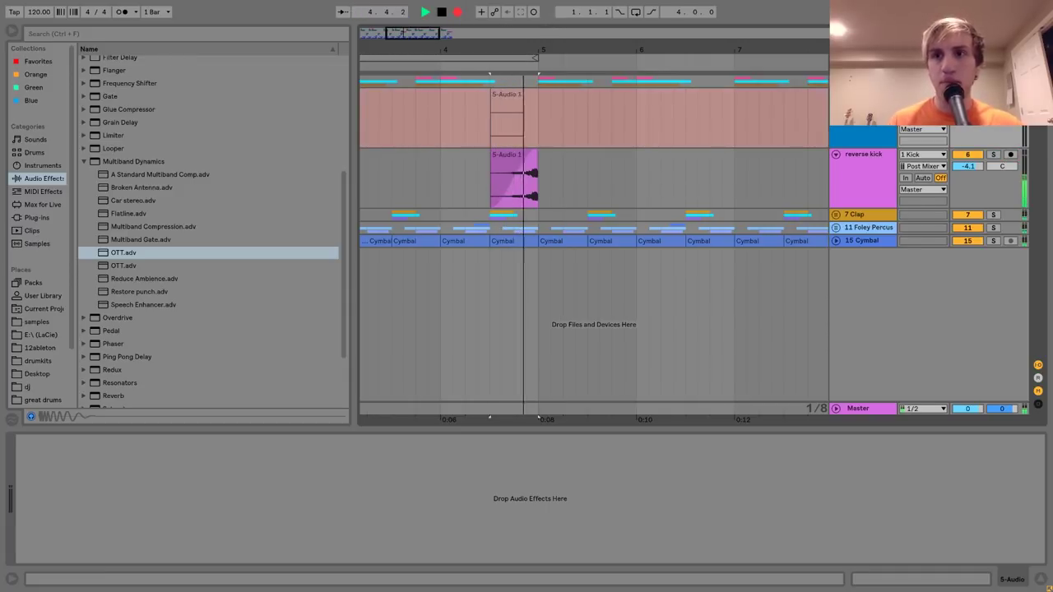
pyautogui.press('space')
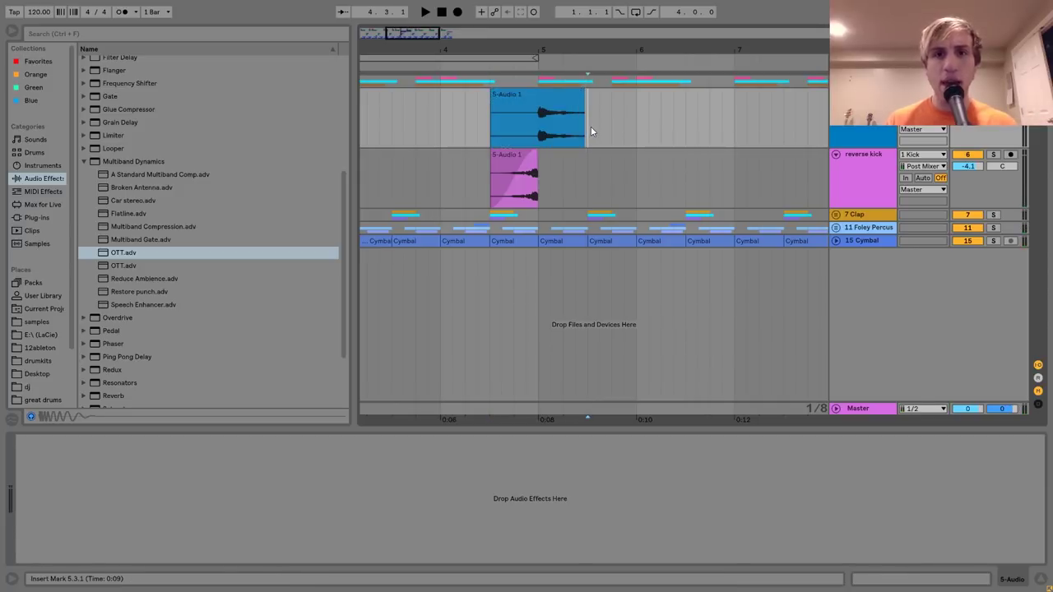
# - Trim the new recording to the kick hit and place it at 4.3.1, directly above the existing reverse kick clip
pyautogui.moveTo(587, 134); pyautogui.dragTo(514, 105)
pyautogui.click(517, 97)
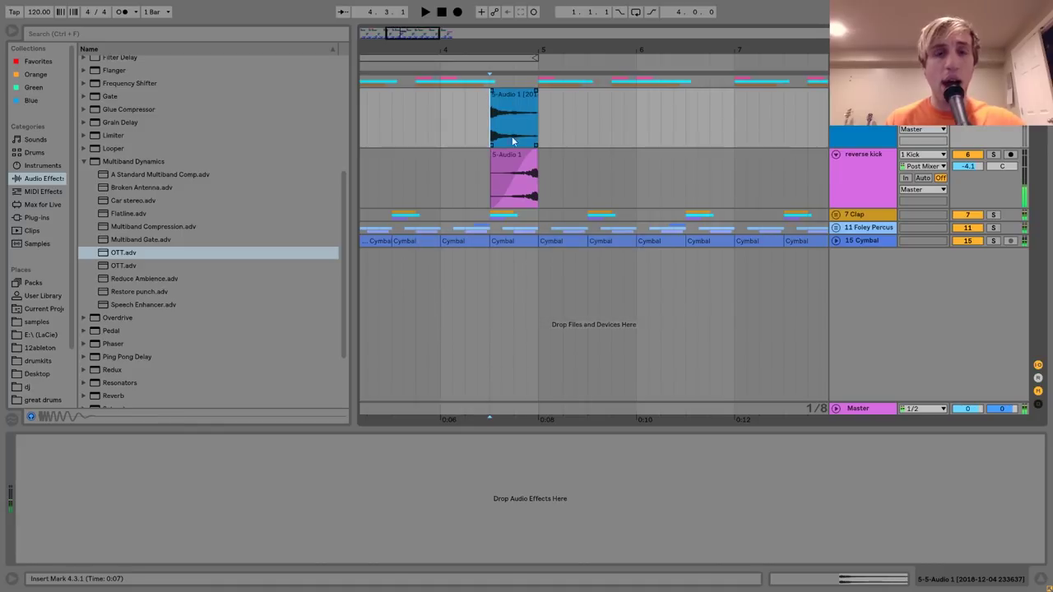
# - Reverse the new kick recording at 4.3.1, then select and play the reverse kick clip below it
pyautogui.press('r')
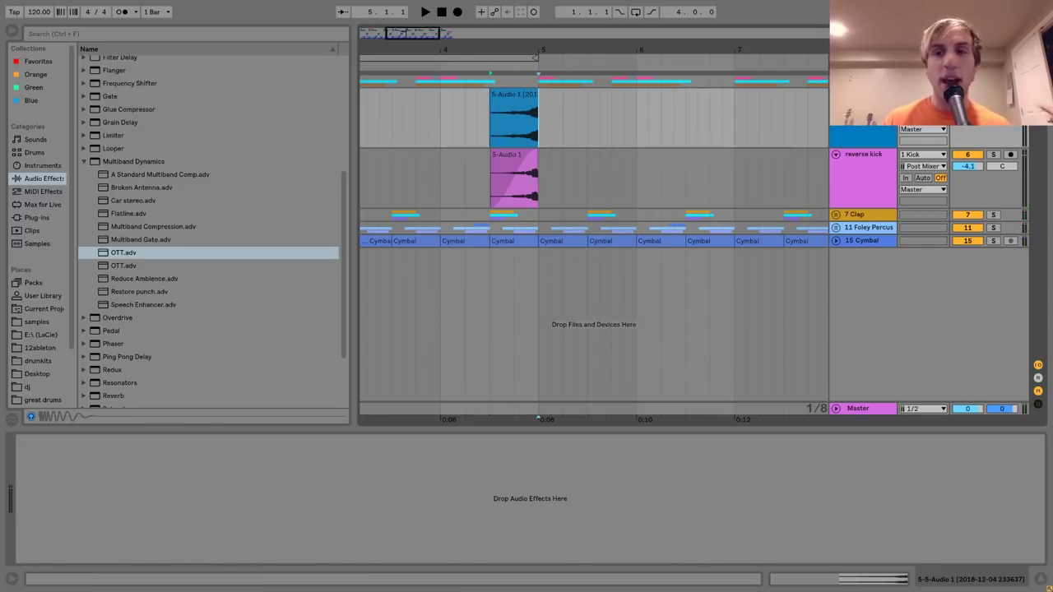
pyautogui.click(505, 170)
pyautogui.press('space')
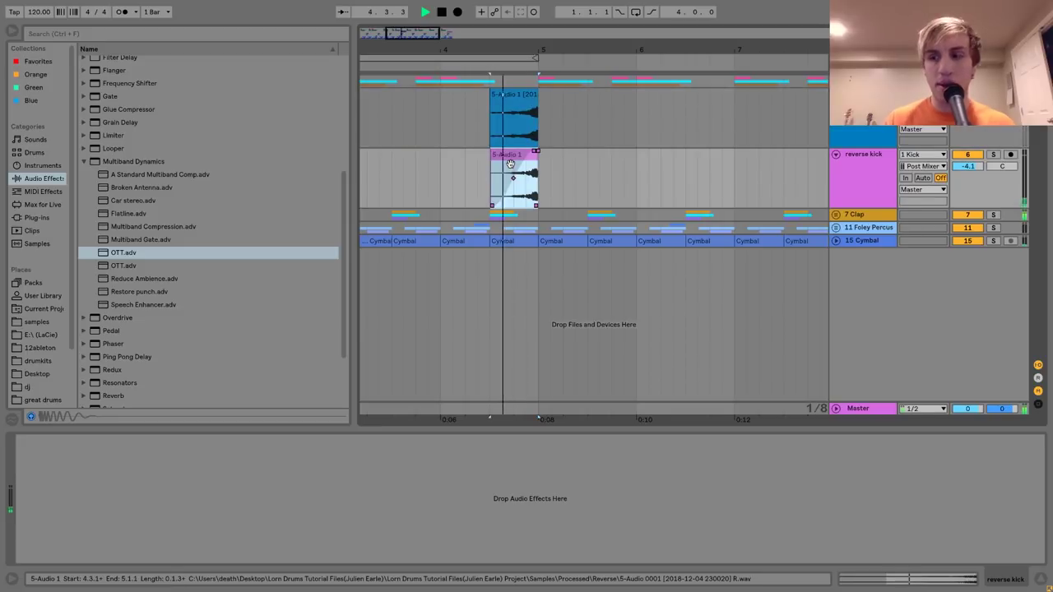
pyautogui.press('space')
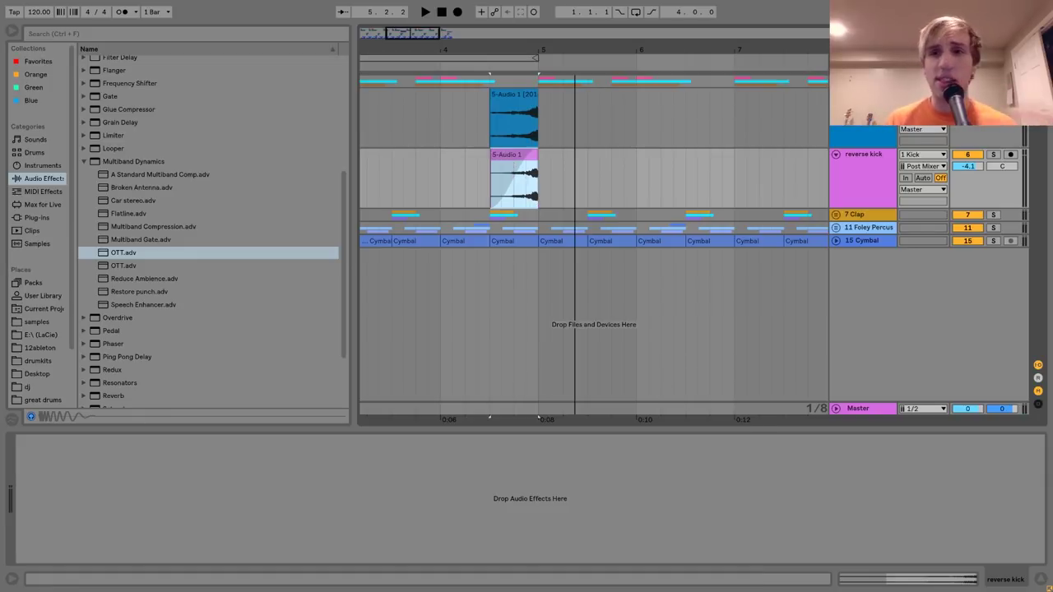
# - Undo the resampled recording and its added audio track, and play the original reverse kick into bar 5
pyautogui.hotkey('ctrl', 'z')
pyautogui.hotkey('ctrl', 'z')
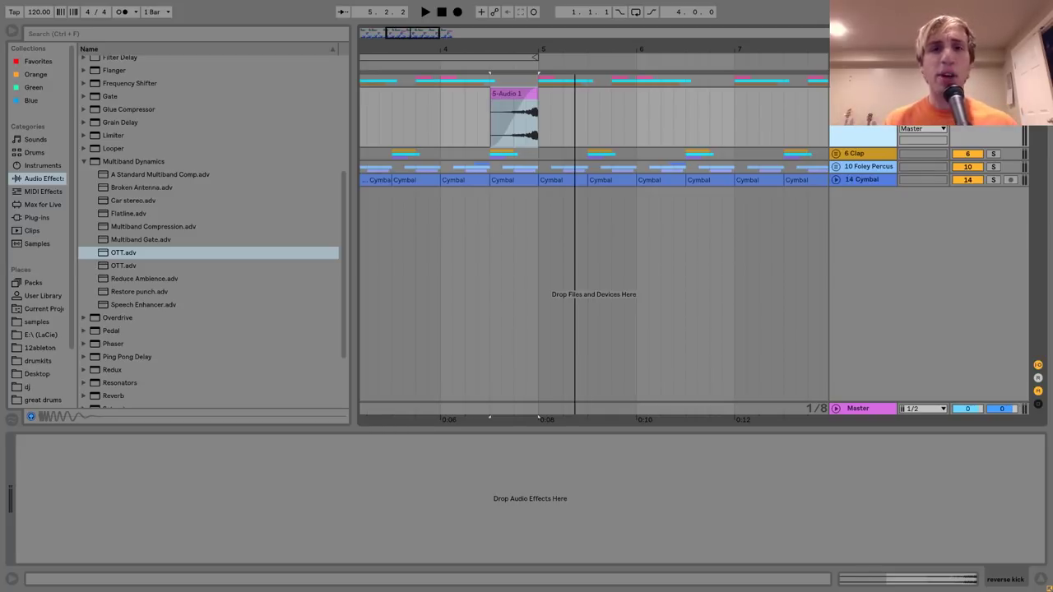
pyautogui.press('space')
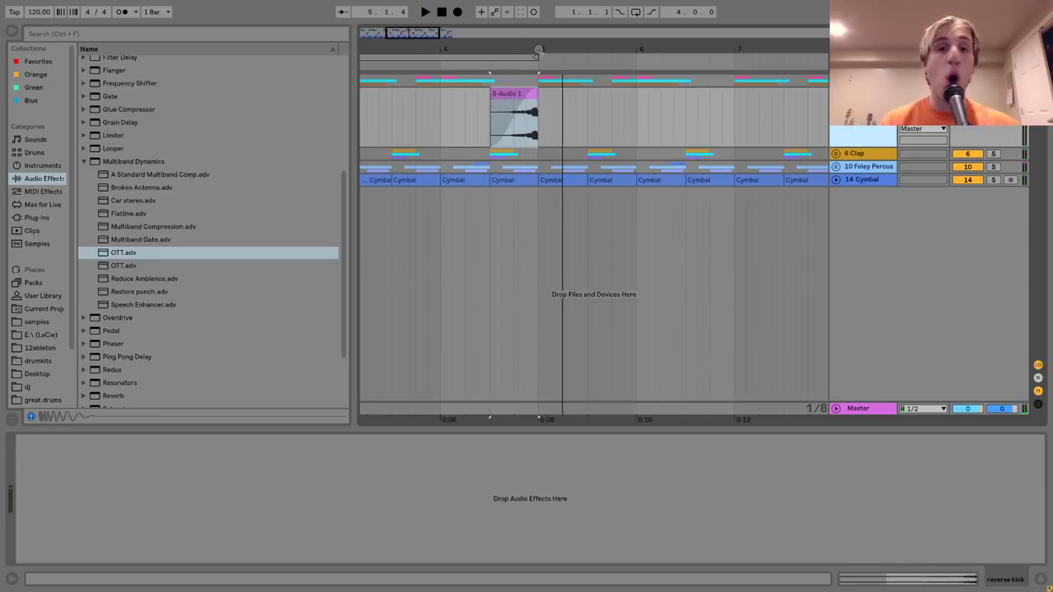
# - Remove the fade-out at the end of the reverse kick clip before bar 5 and play the transition from 4.4.1
pyautogui.moveTo(537, 49); pyautogui.dragTo(591, 48)
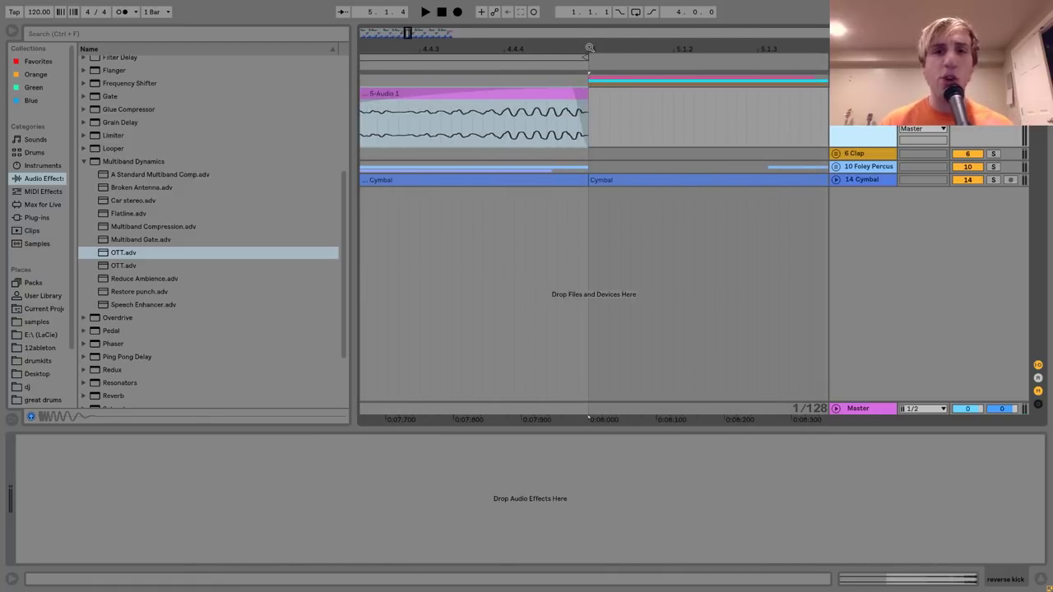
pyautogui.click(574, 92)
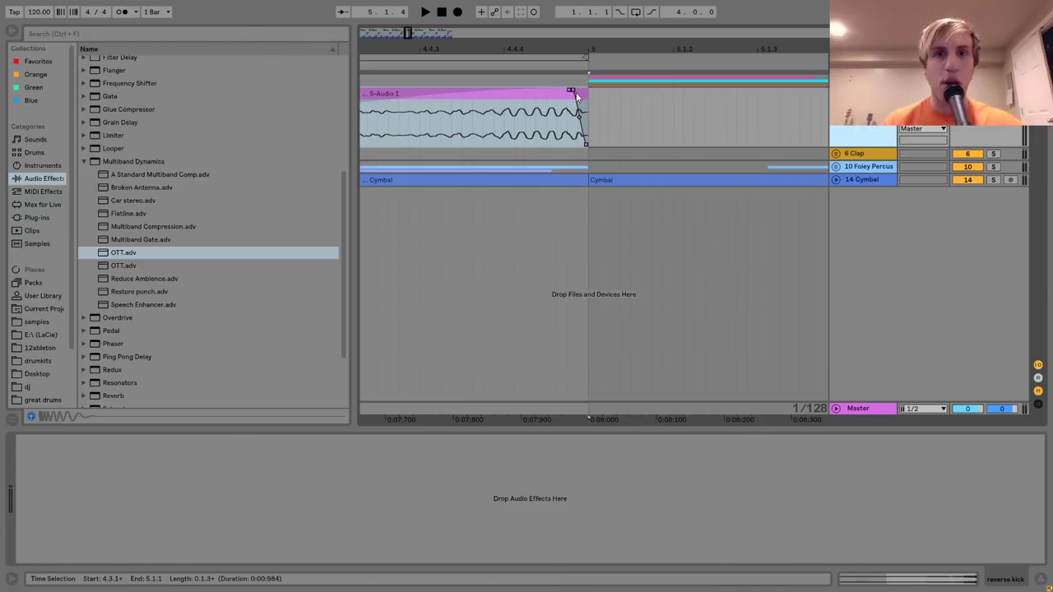
pyautogui.click(576, 95)
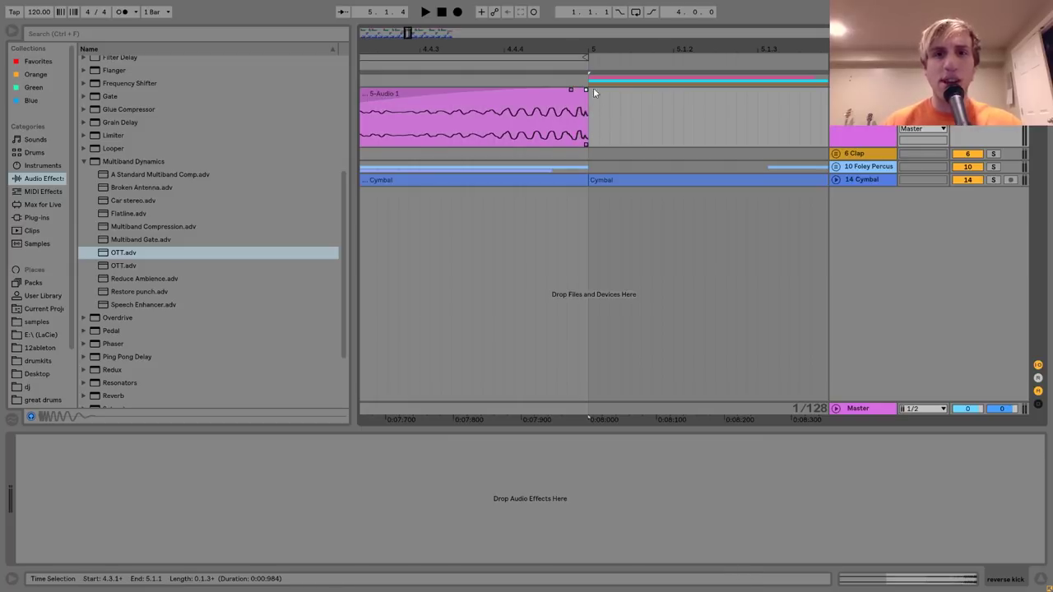
pyautogui.click(591, 79)
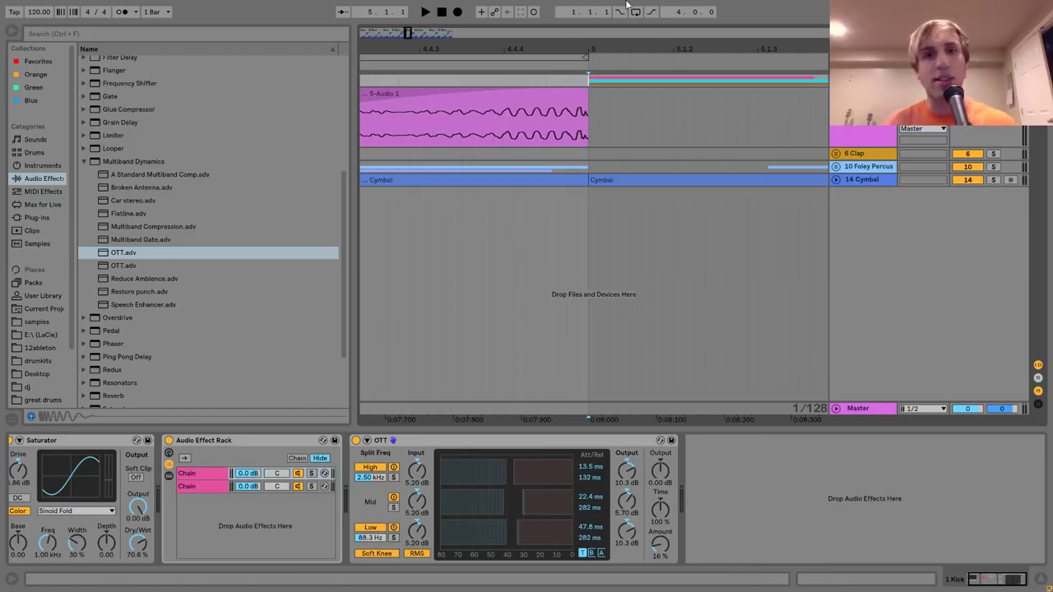
pyautogui.scroll(-2, 560, 77)
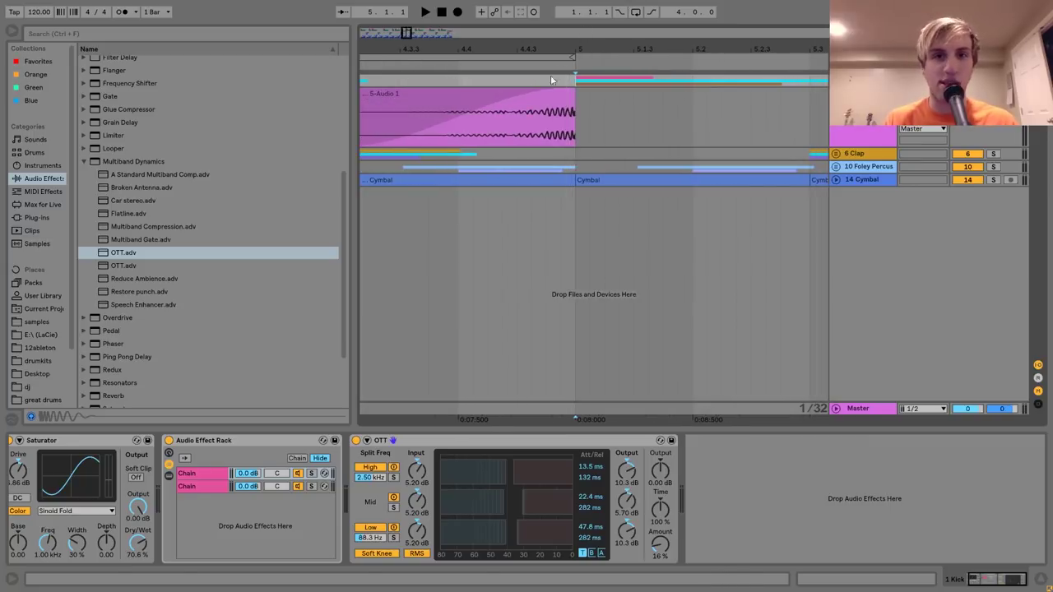
pyautogui.click(463, 79)
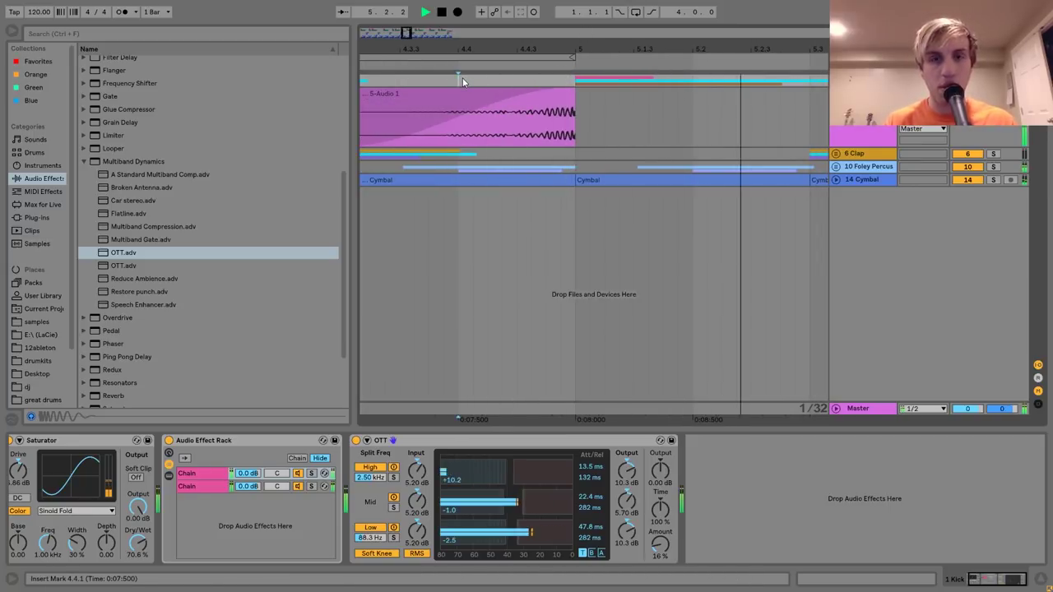
pyautogui.press('space')
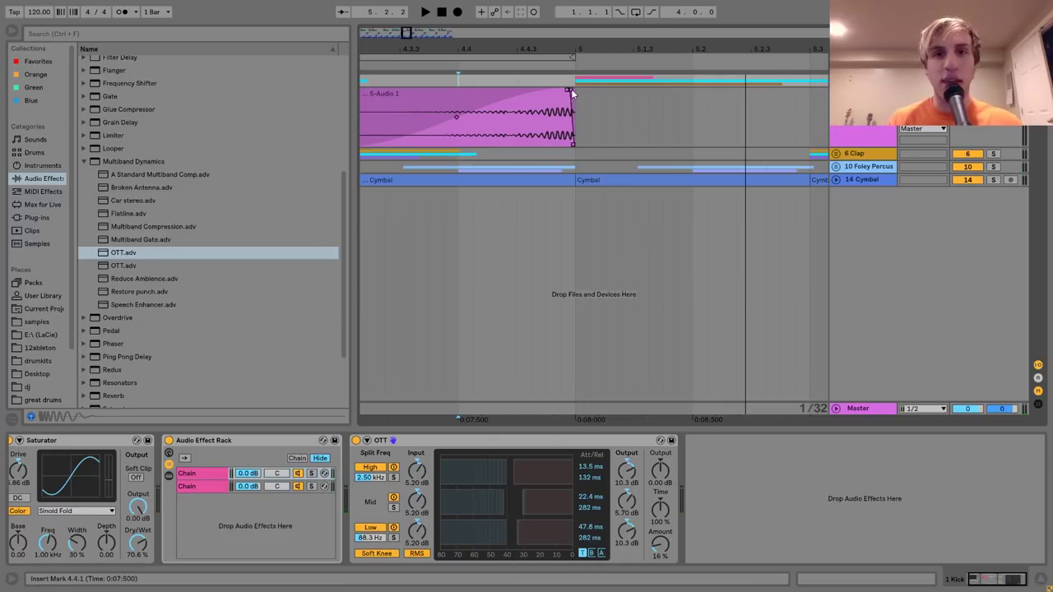
# - Restore the short fade-out at the reverse kick clip's end and play the transition, then the kick from 5.1.1
pyautogui.press('space')
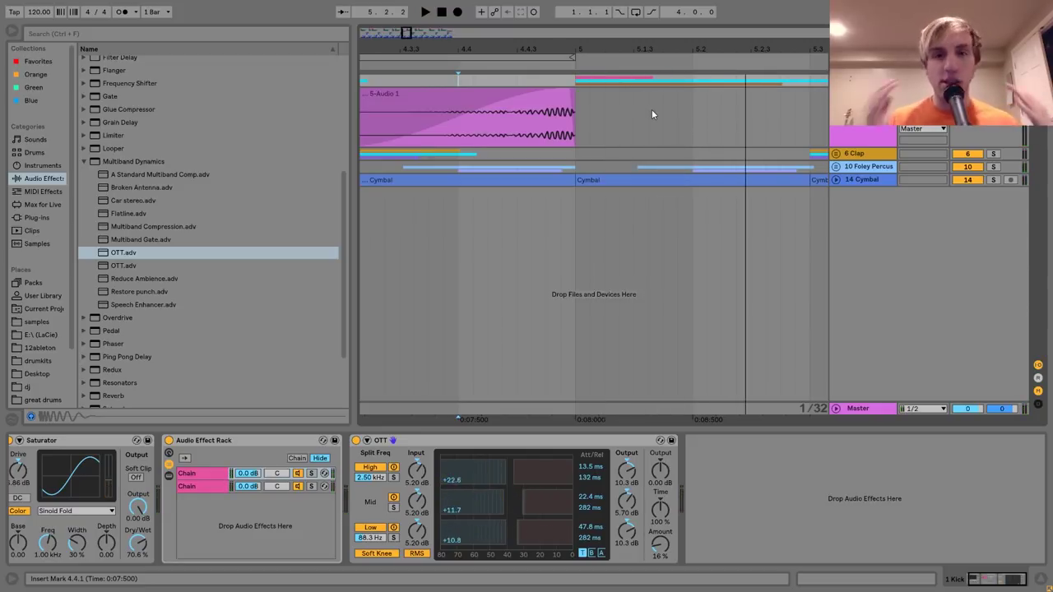
pyautogui.click(577, 78)
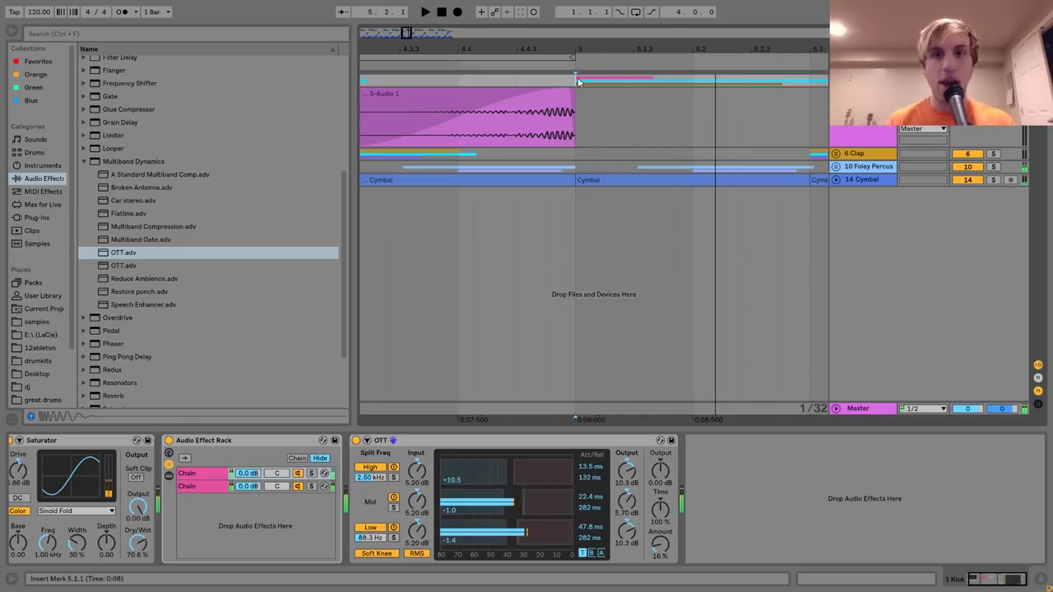
pyautogui.moveTo(578, 54); pyautogui.dragTo(578, 9)
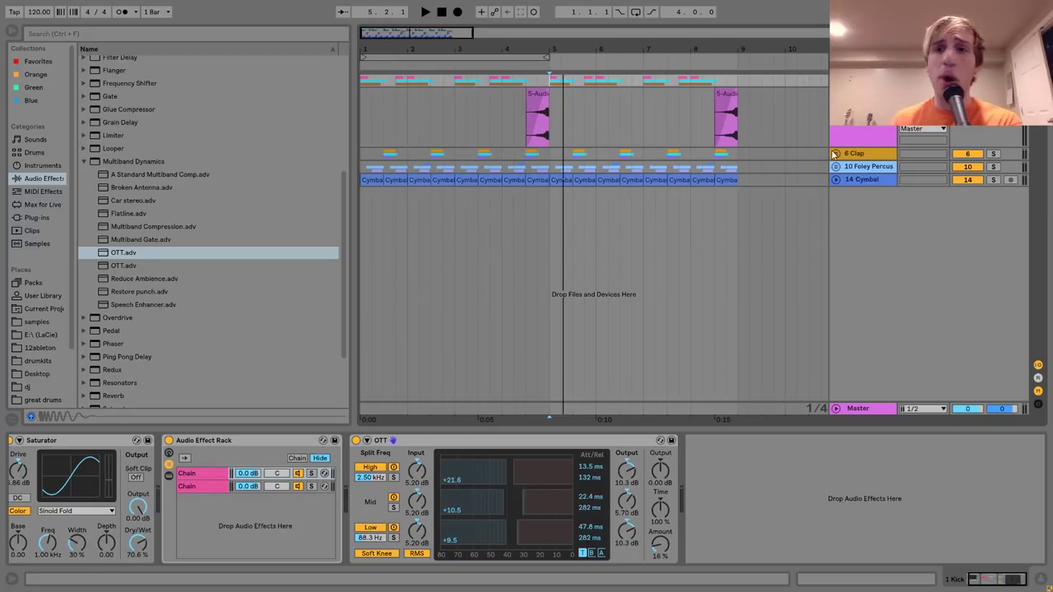
# - Unfold the 6 Clap group, solo it, and play the layered clap from bar 5
pyautogui.click(835, 154)
pyautogui.click(857, 155)
pyautogui.click(994, 154)
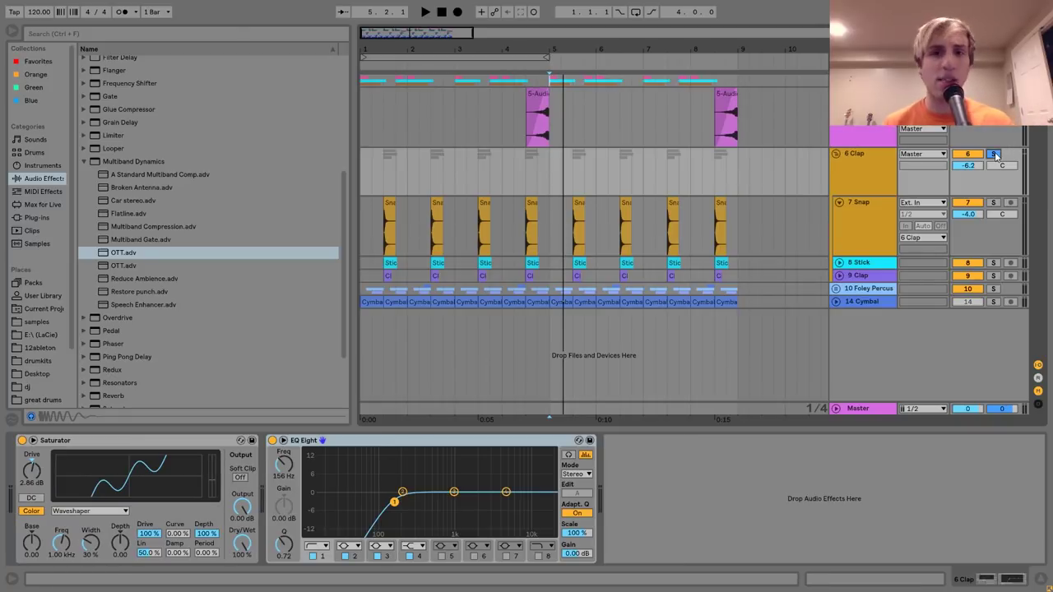
pyautogui.press('space')
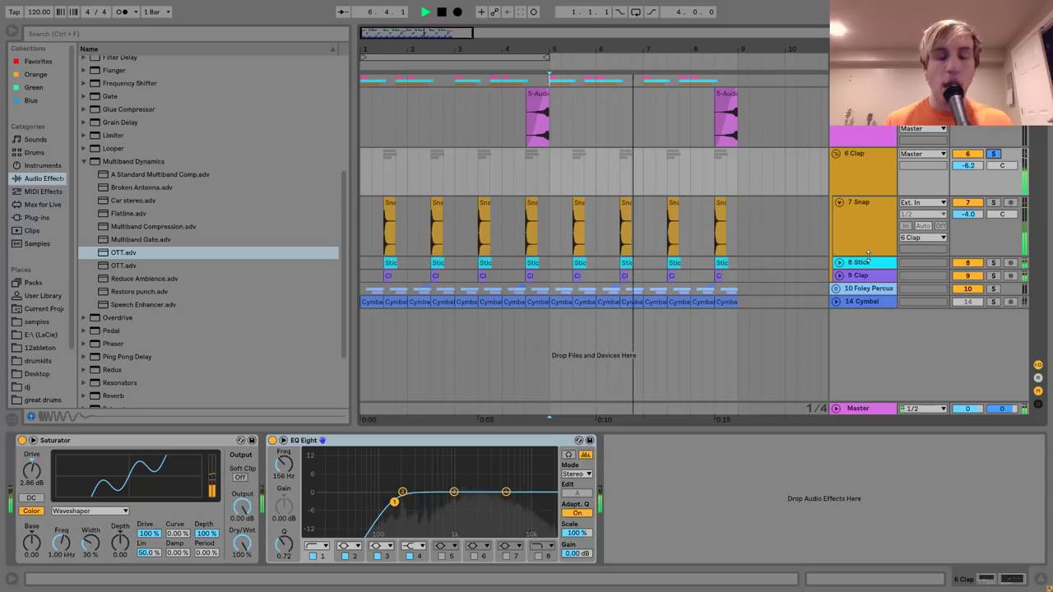
pyautogui.press('space')
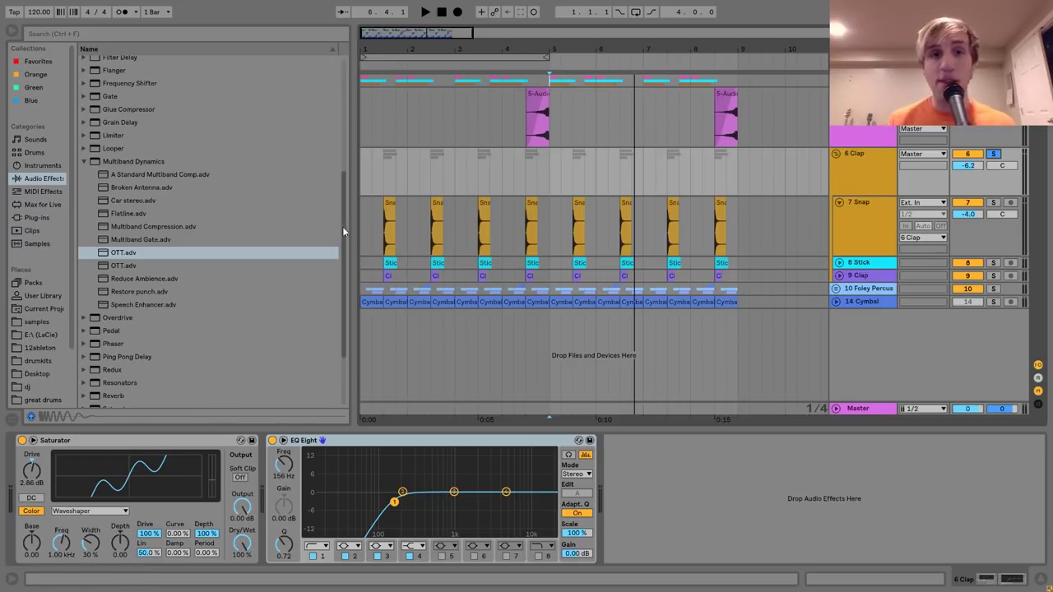
# - Solo the 7 Snap track and play its first clip at 1.3.1 to hear the snap layer with its Reverb
pyautogui.click(390, 222)
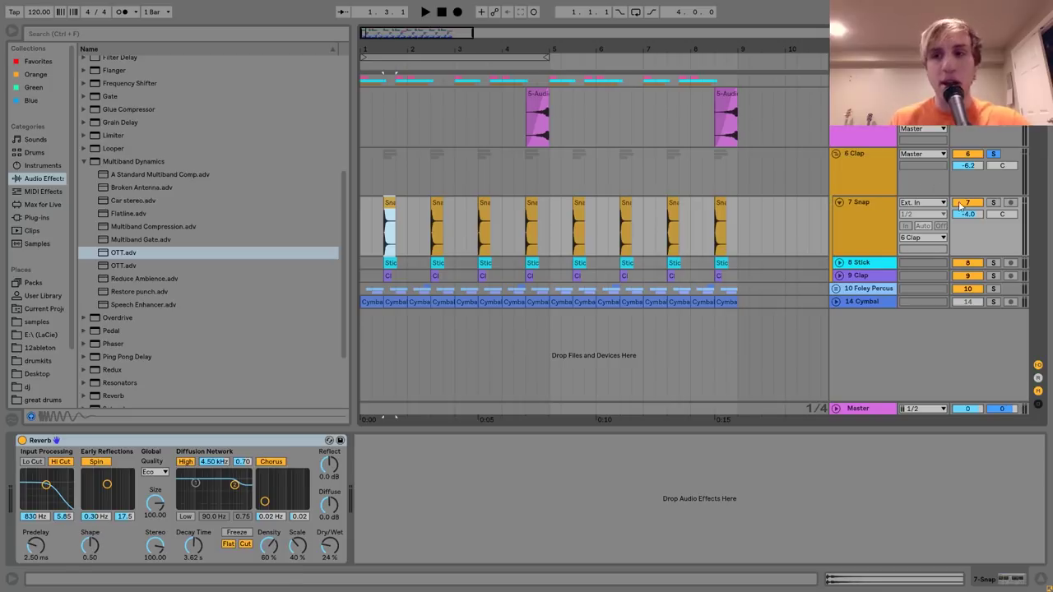
pyautogui.click(993, 205)
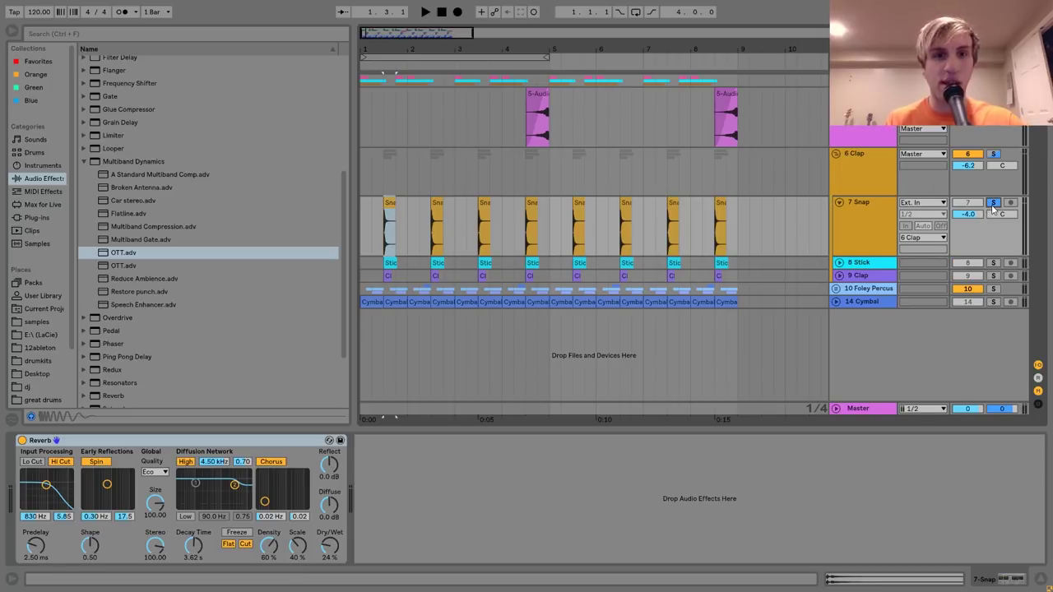
pyautogui.press('space')
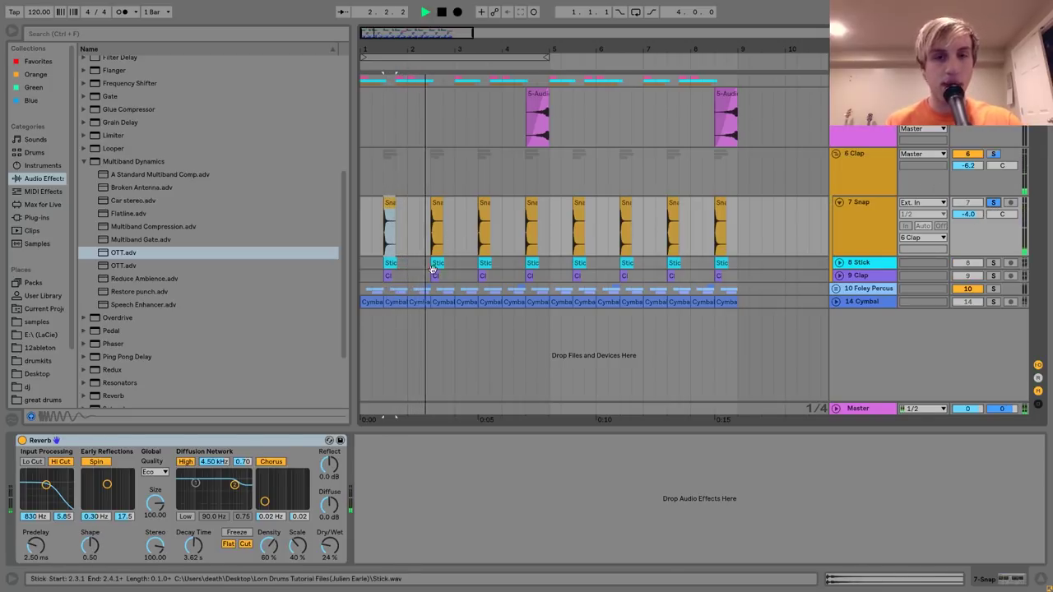
pyautogui.press('space')
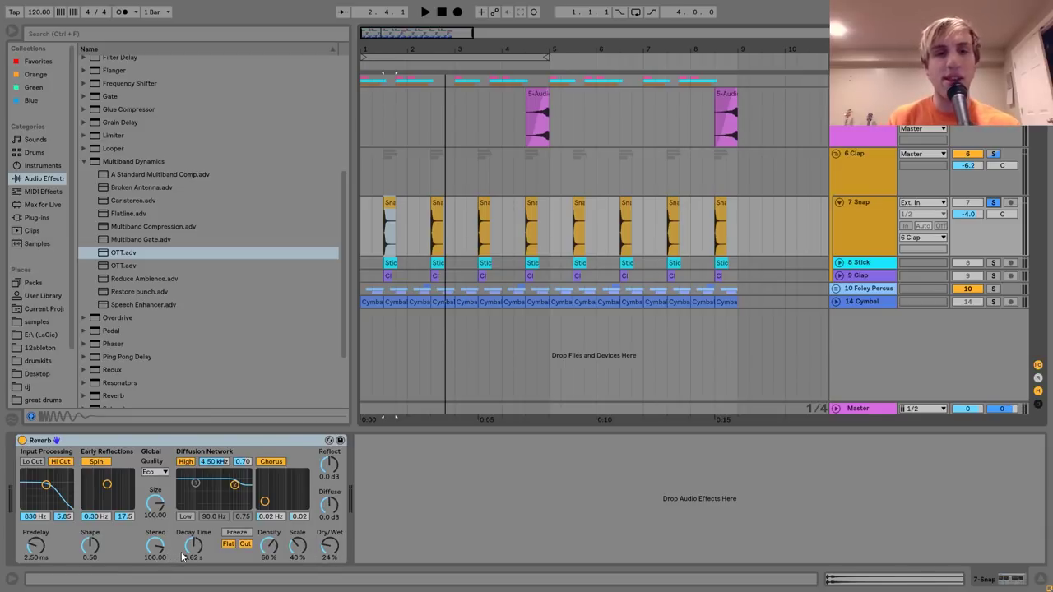
pyautogui.click(395, 123)
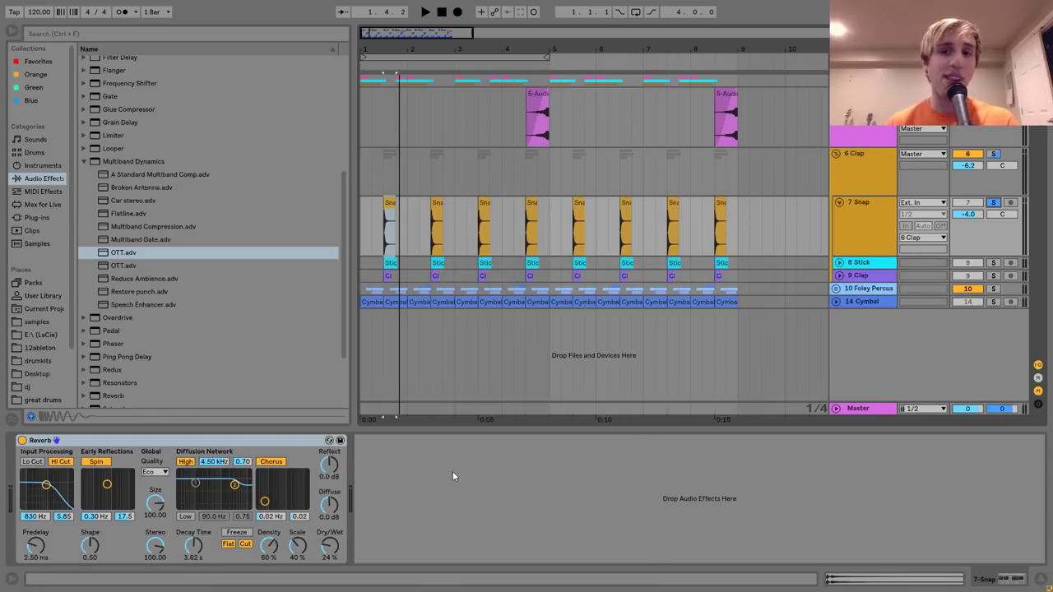
# - Unfold the 8 Stick track, solo it in place of the Snap, and play the stick layer from 1.3.1
pyautogui.click(847, 264)
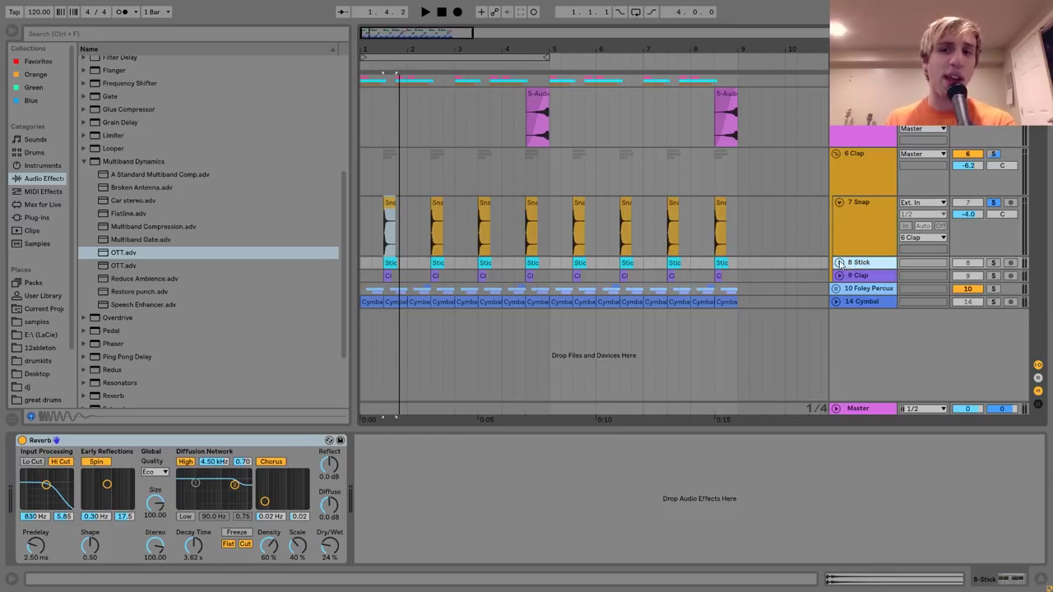
pyautogui.click(839, 263)
pyautogui.click(993, 264)
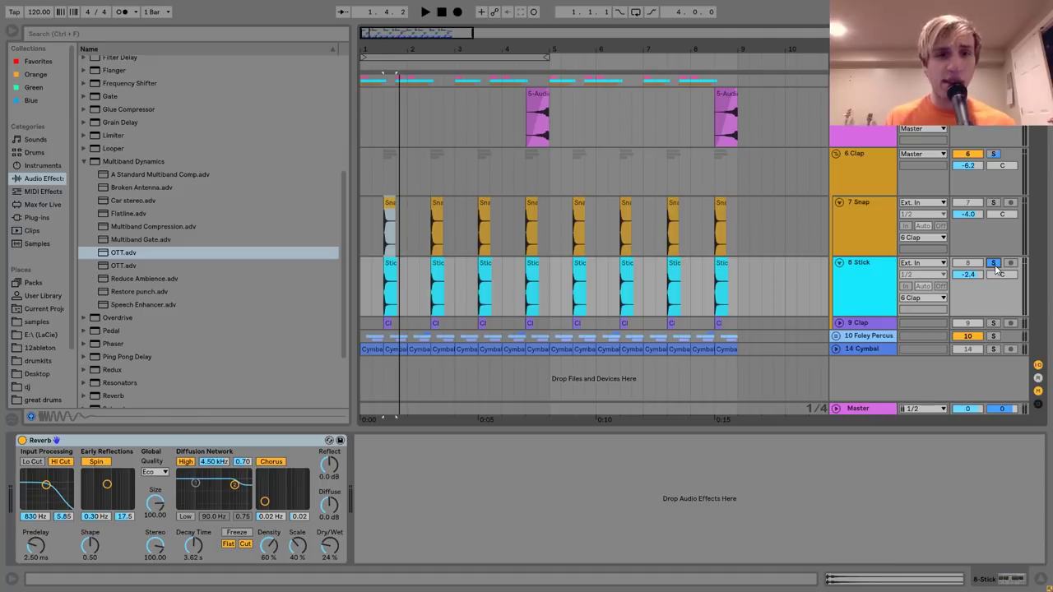
pyautogui.click(876, 271)
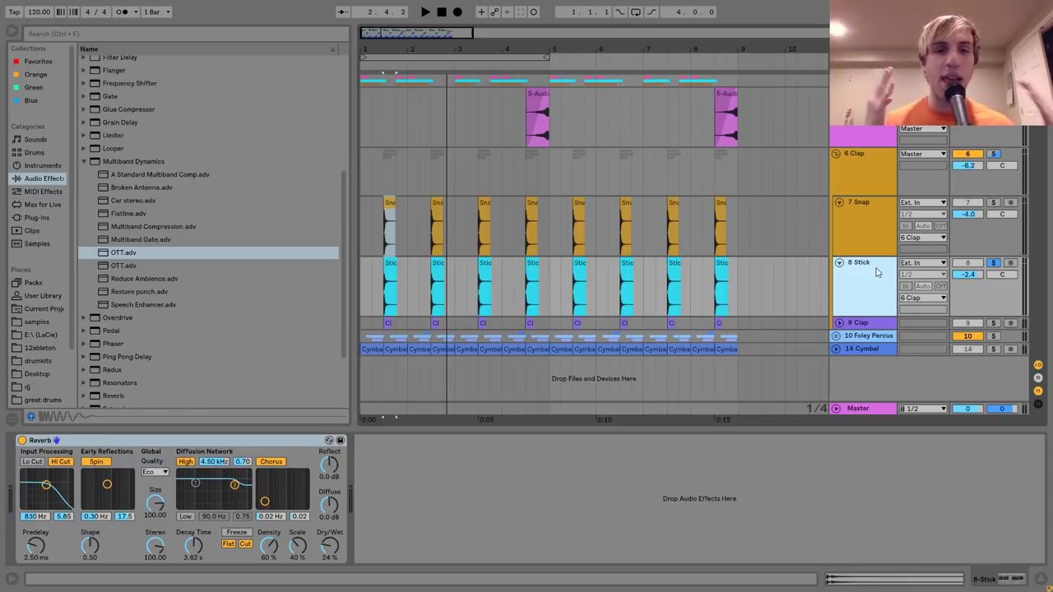
pyautogui.press('space')
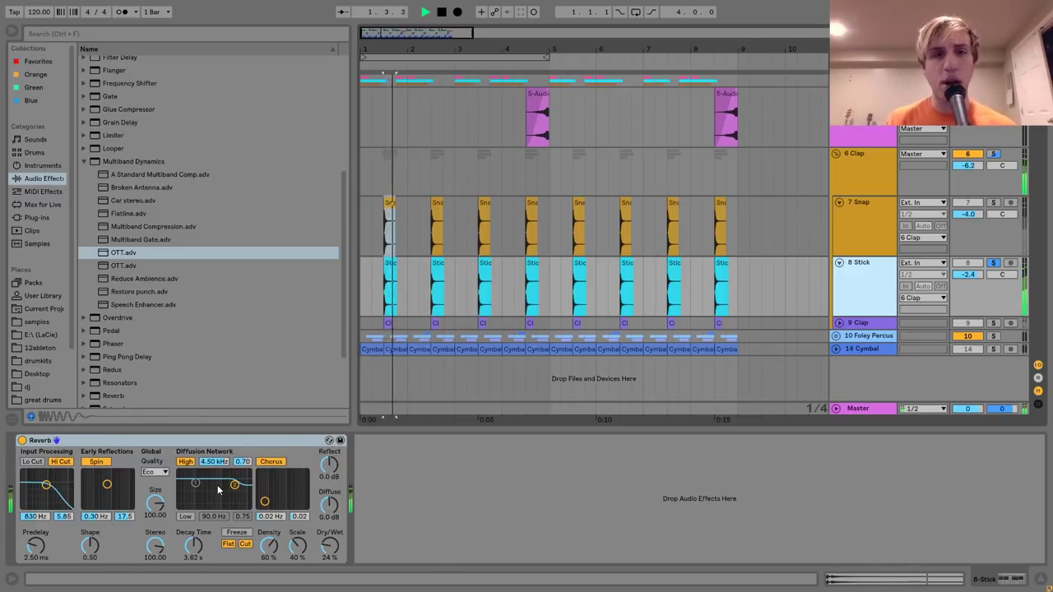
# - Examine the first Stick clip's sample, return to the track's Reverb device, and replay the stick layer
pyautogui.click(387, 264)
pyautogui.doubleClick(388, 265)
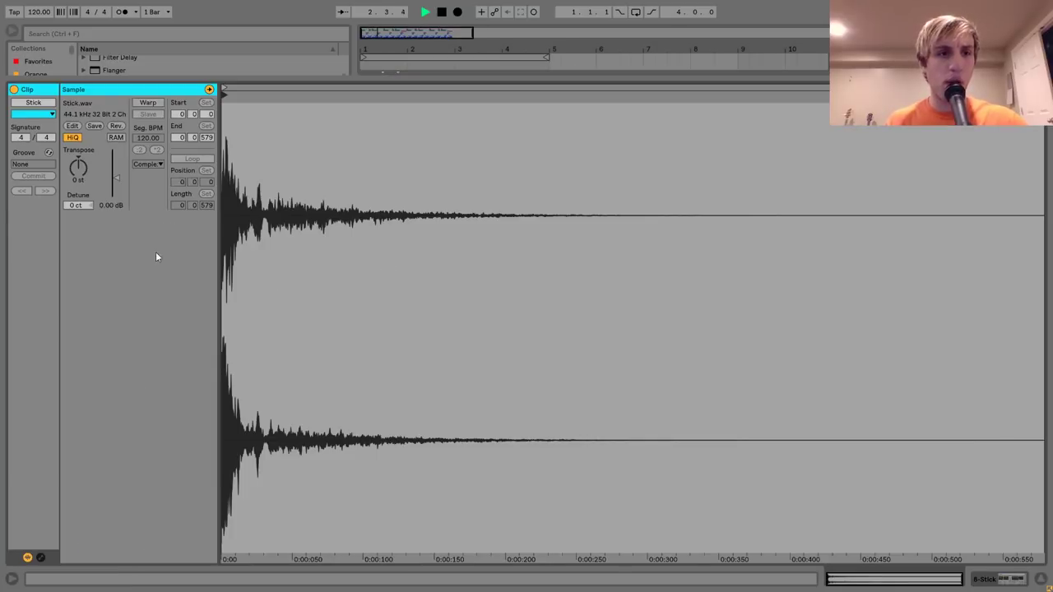
pyautogui.click(1010, 584)
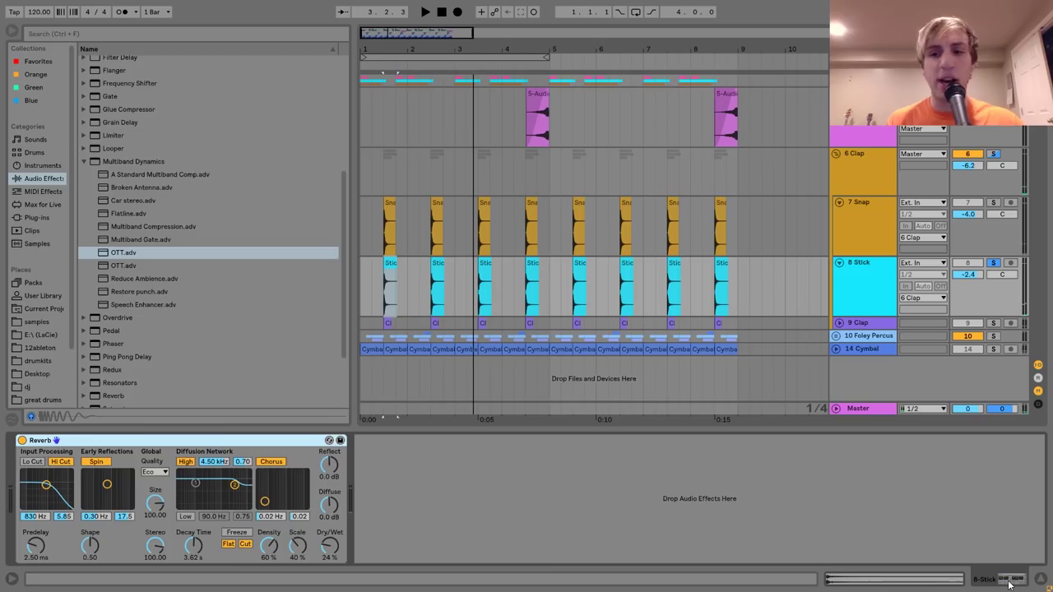
pyautogui.press('space')
pyautogui.press('space')
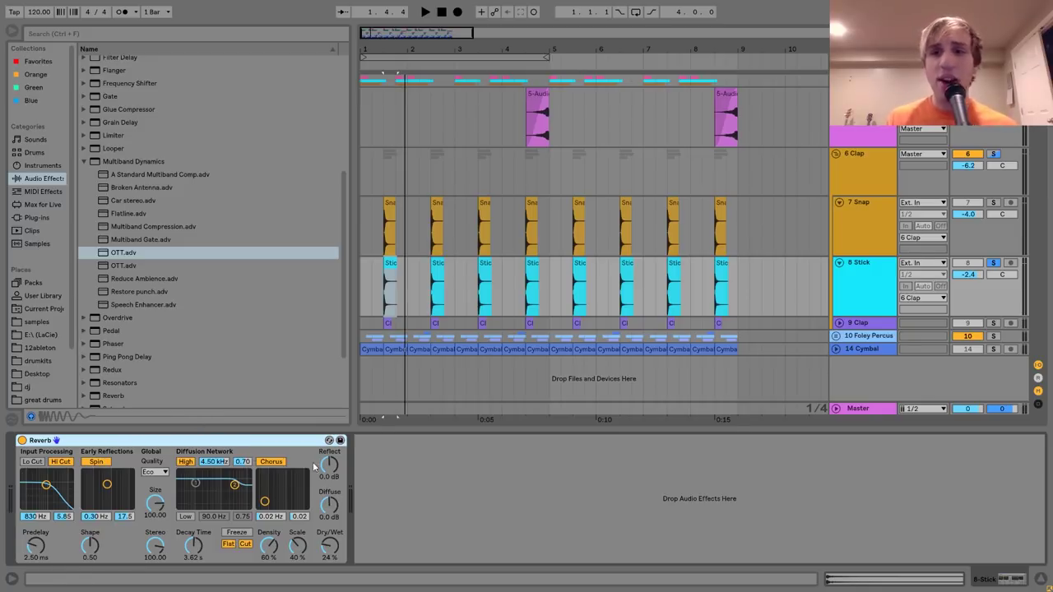
# - Unfold the 9 Clap track, solo it in place of the Stick, and play the clap layer from 1.3.1
pyautogui.click(874, 329)
pyautogui.click(841, 325)
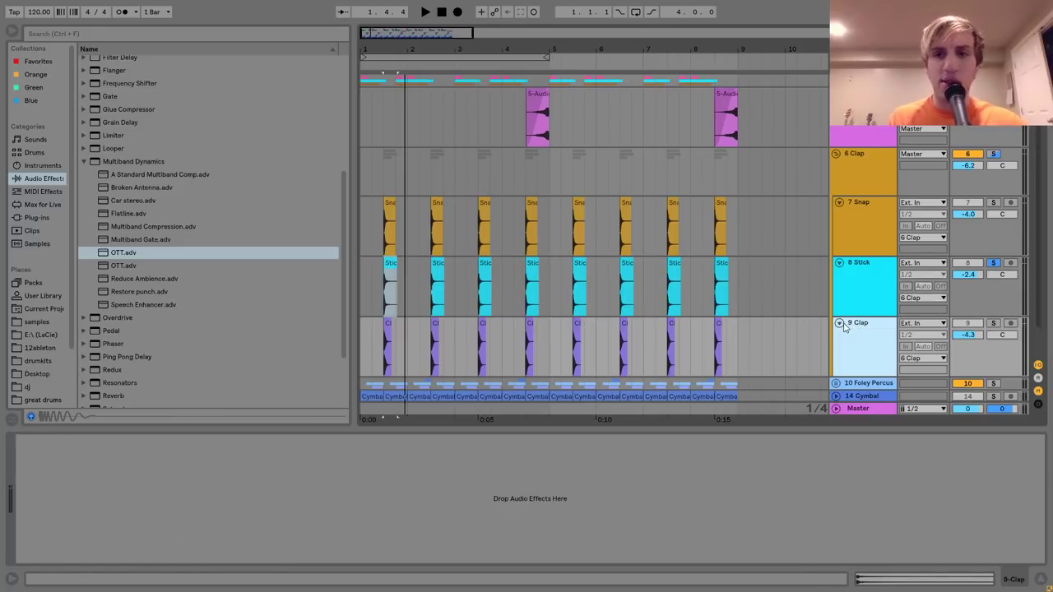
pyautogui.click(994, 323)
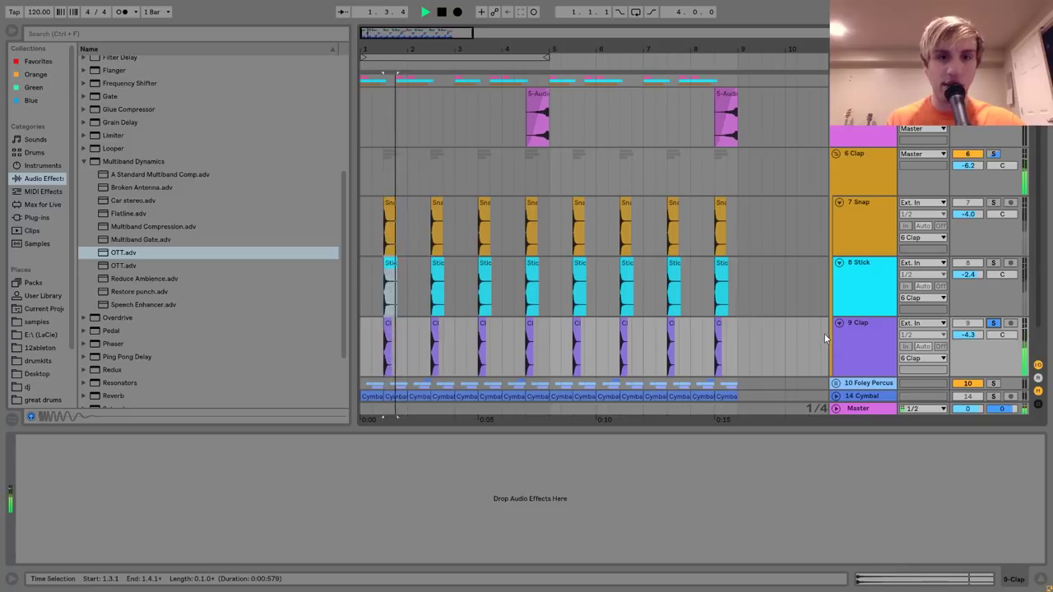
pyautogui.press('space')
pyautogui.click(869, 340)
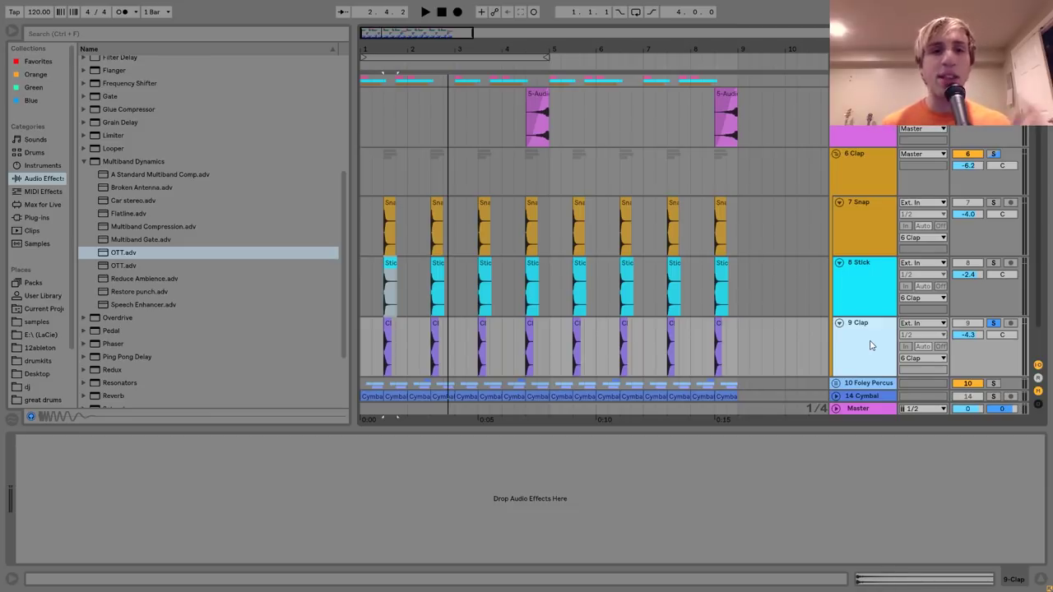
# - Compare the 7 Snap, 8 Stick and 9 Clap layers by soloing each in turn and playing from 1.3.1
pyautogui.click(993, 202)
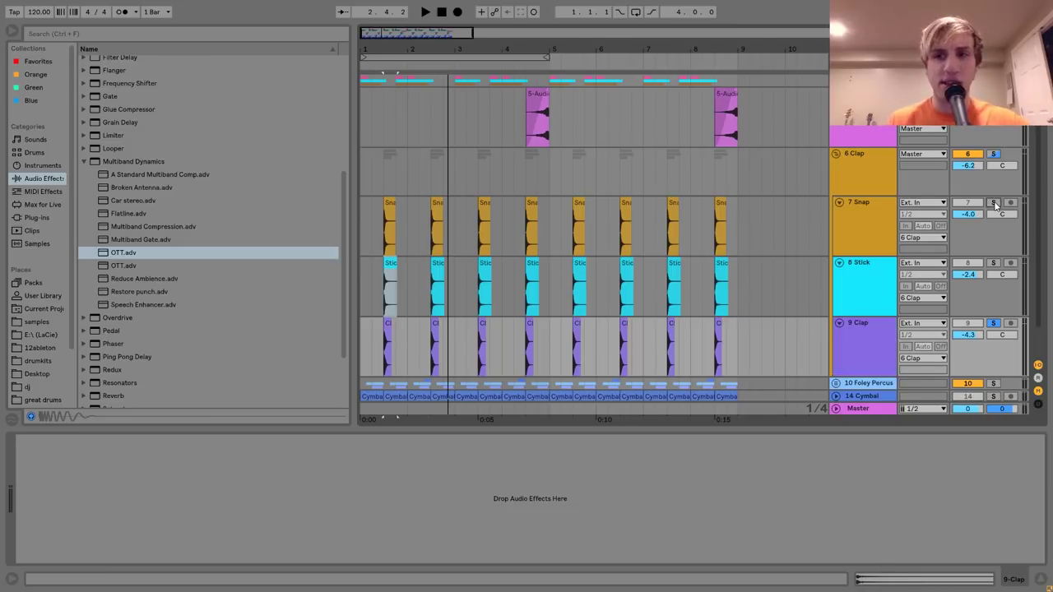
pyautogui.press('space')
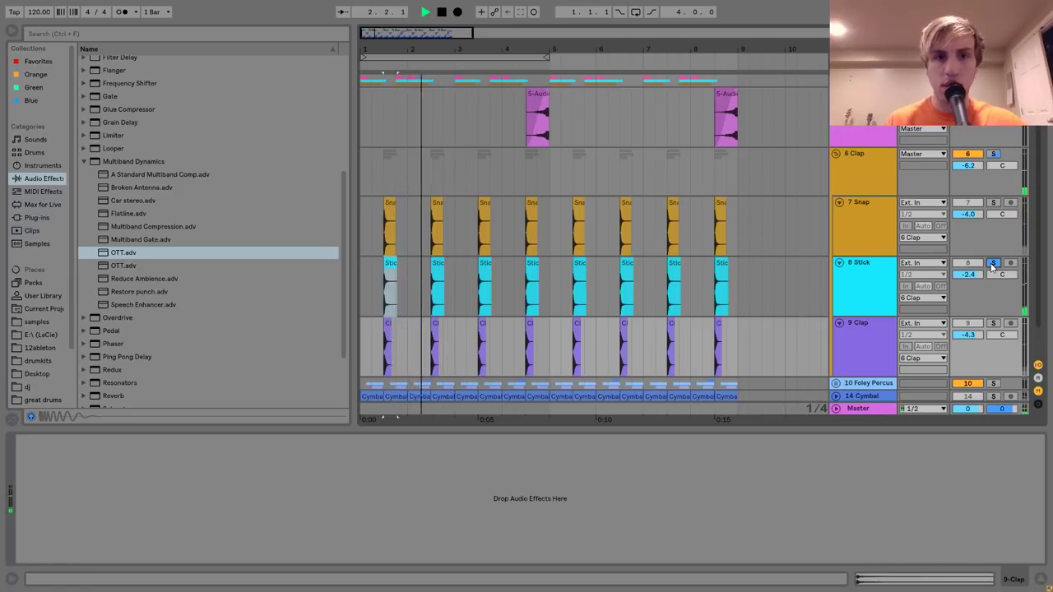
pyautogui.click(993, 263)
pyautogui.press('space')
pyautogui.click(993, 324)
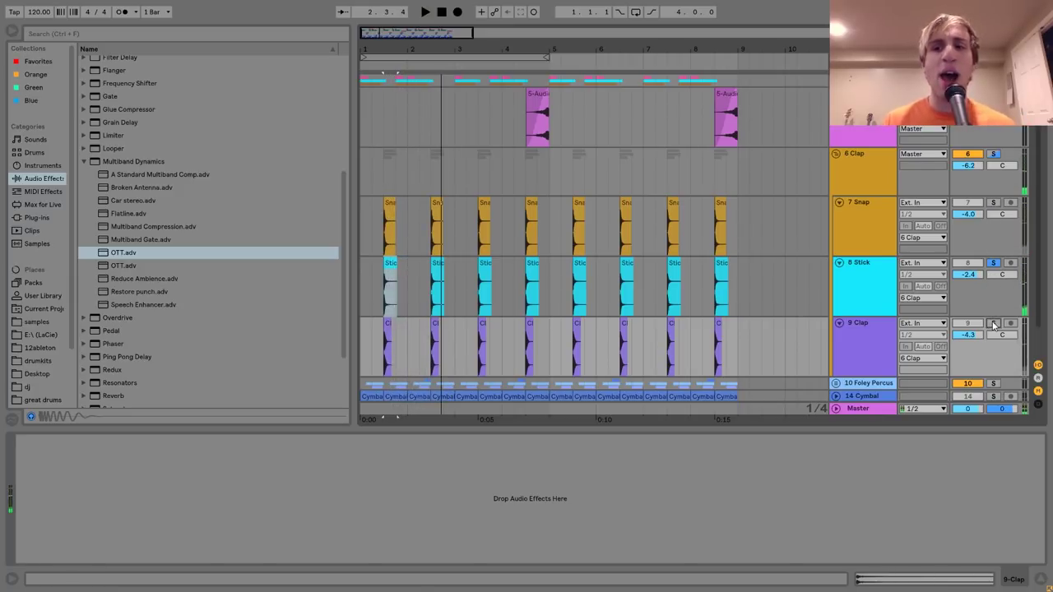
pyautogui.press('space')
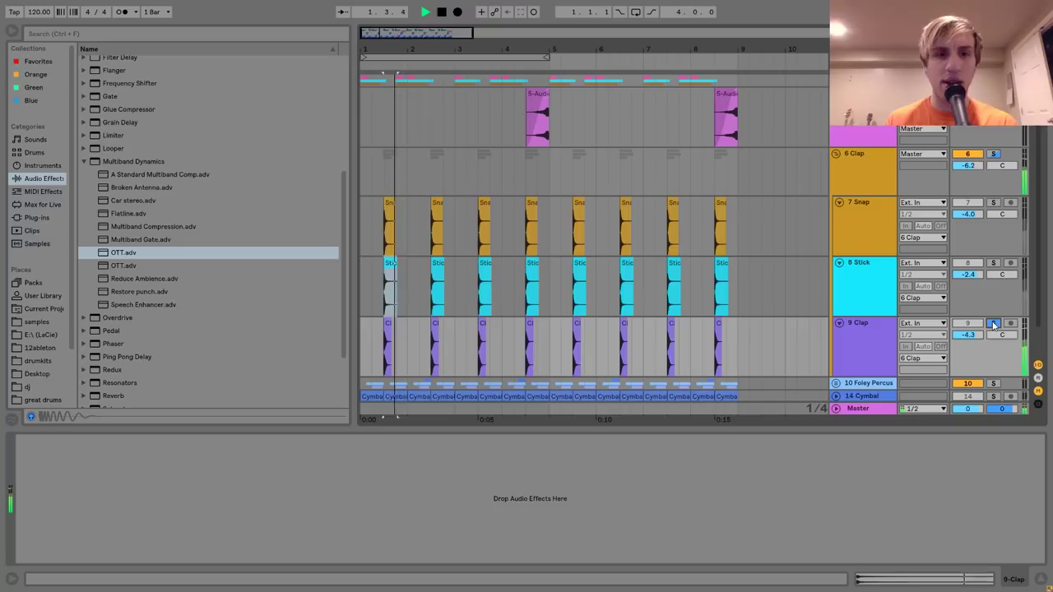
pyautogui.click(872, 341)
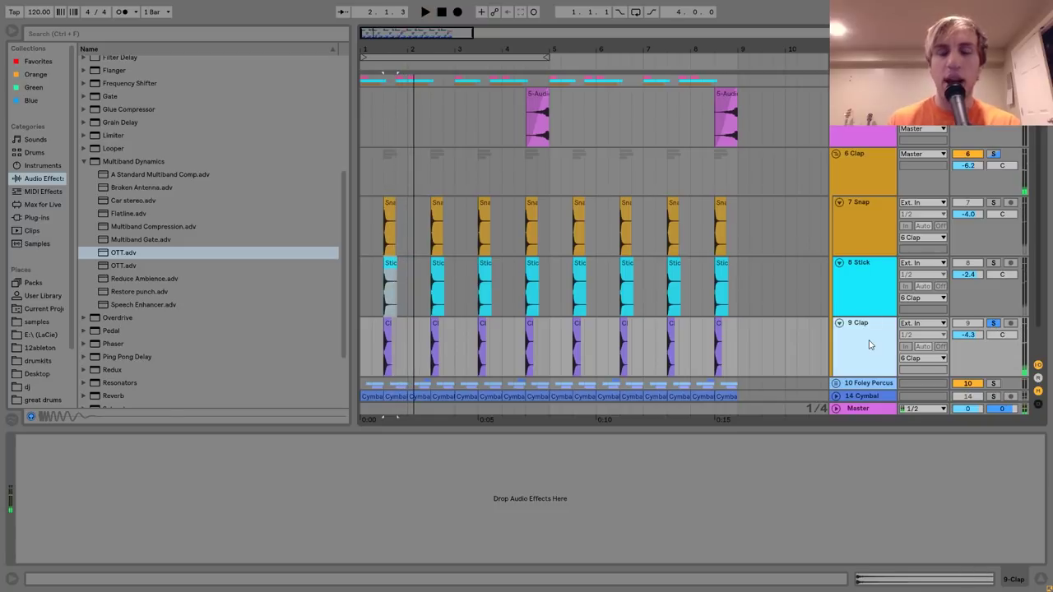
# - Solo the whole 6 Clap group and play it while bypassing and re-enabling its Saturator
pyautogui.click(993, 154)
pyautogui.click(883, 164)
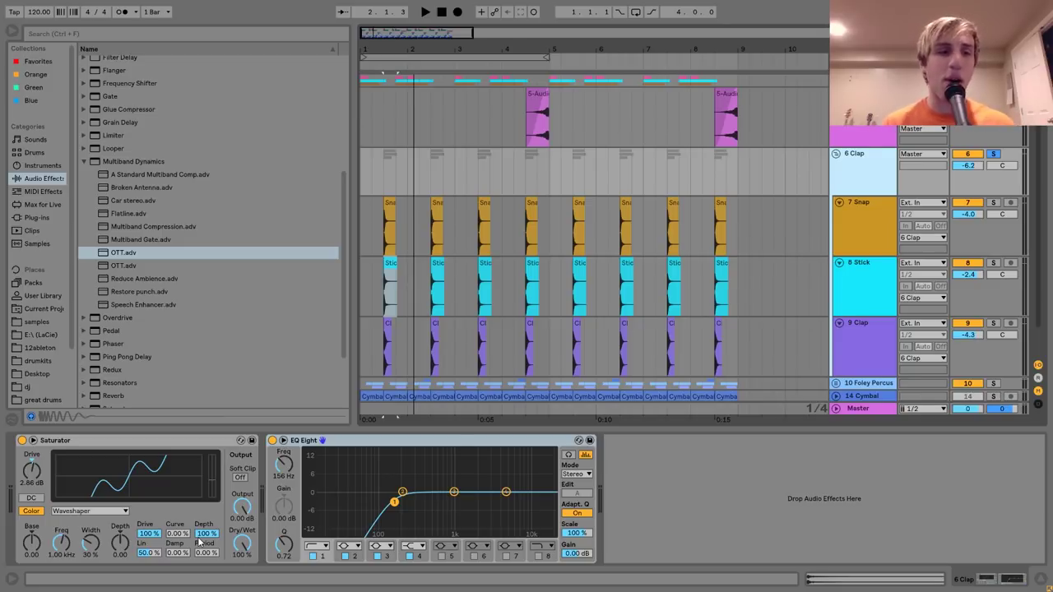
pyautogui.press('space')
pyautogui.click(21, 441)
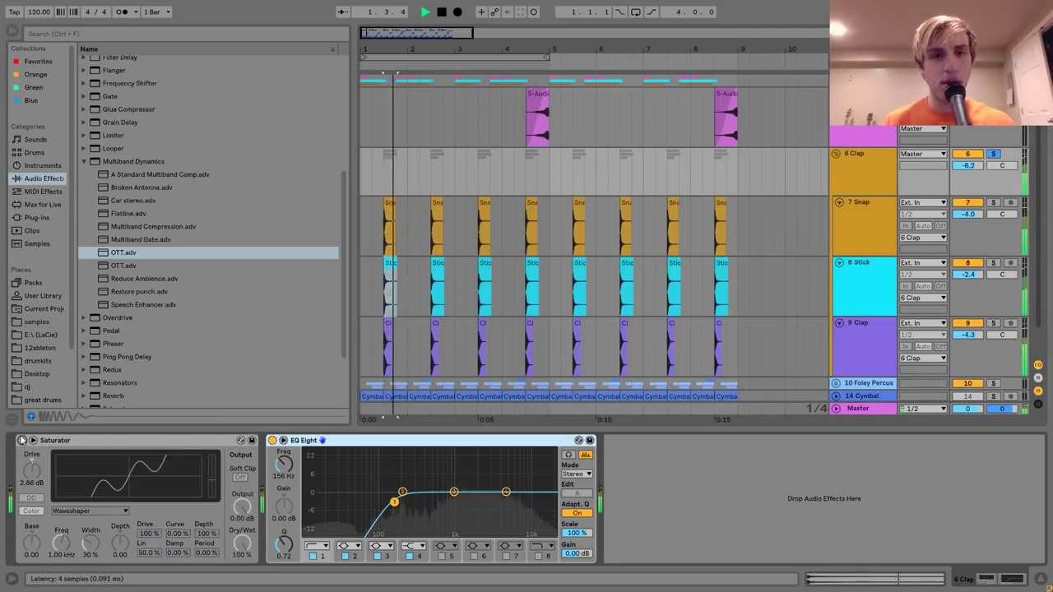
pyautogui.click(22, 441)
pyautogui.press('space')
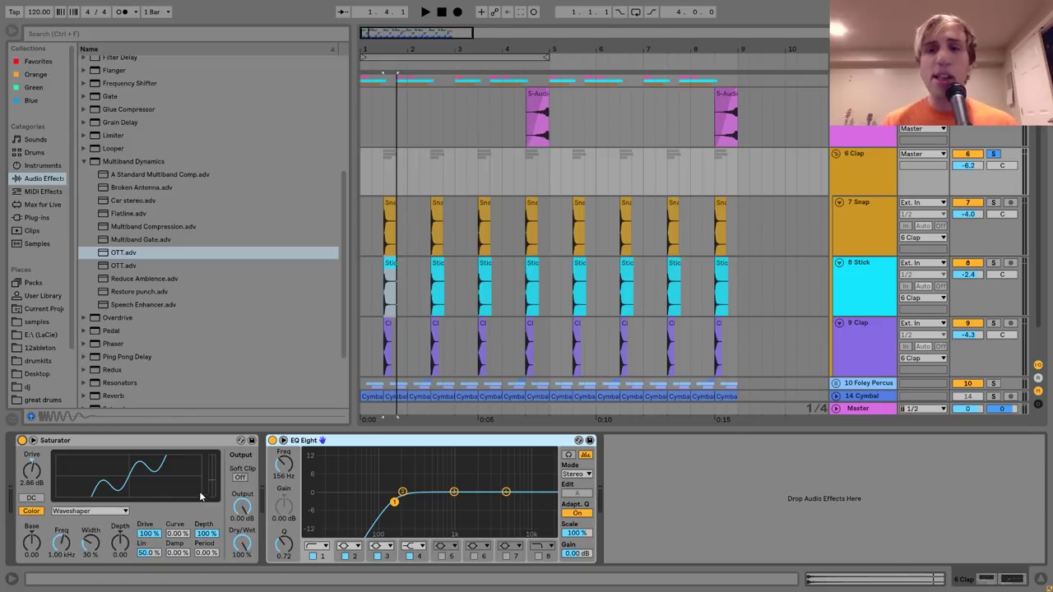
# - Fold the 6 Clap group, unfold the 10 Foley Percussion group, solo it and play its layers
pyautogui.click(836, 154)
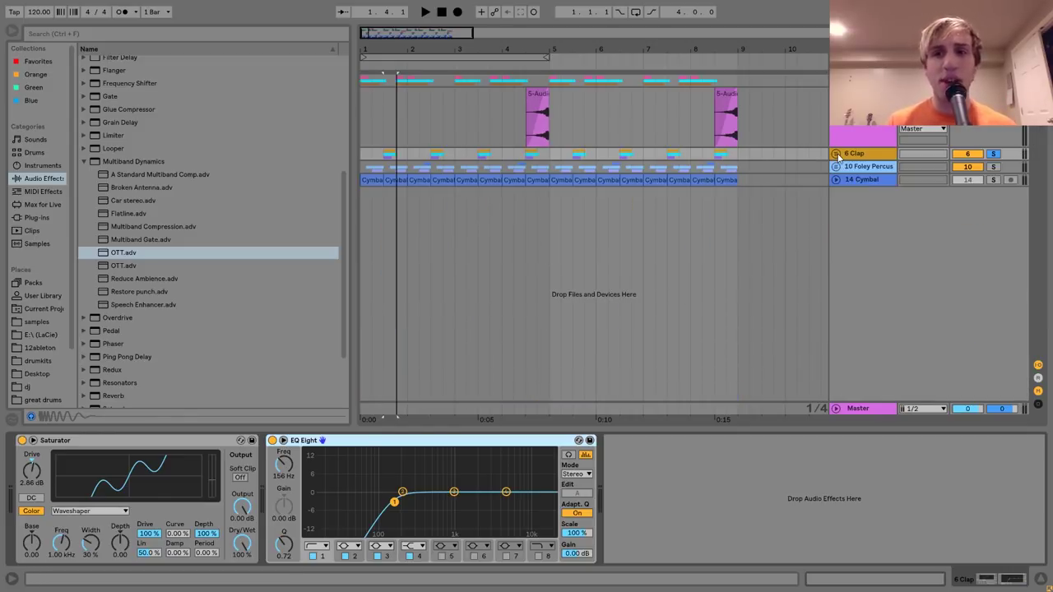
pyautogui.click(836, 166)
pyautogui.click(860, 169)
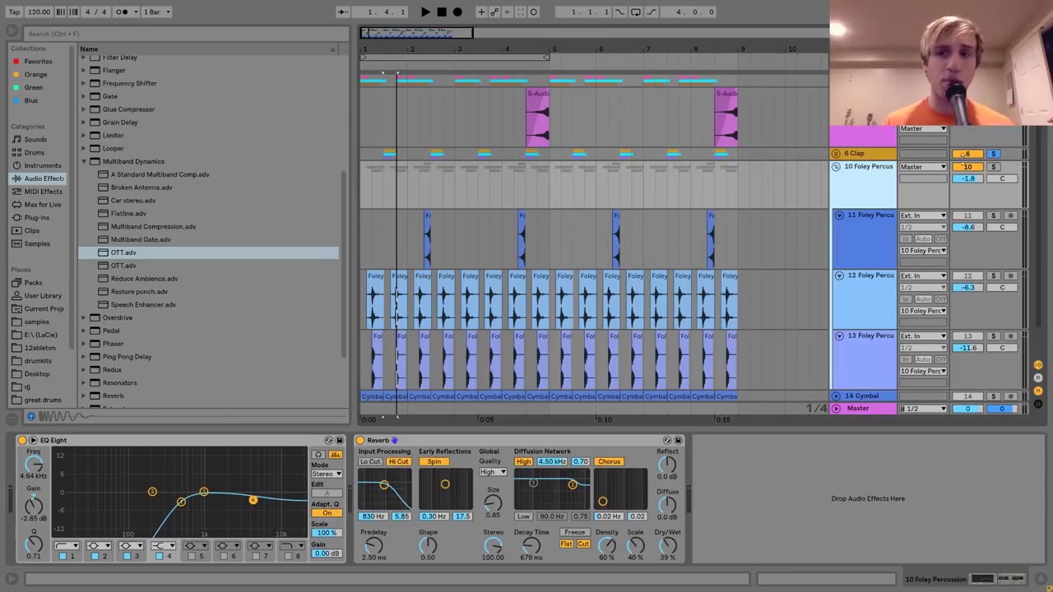
pyautogui.click(993, 166)
pyautogui.press('space')
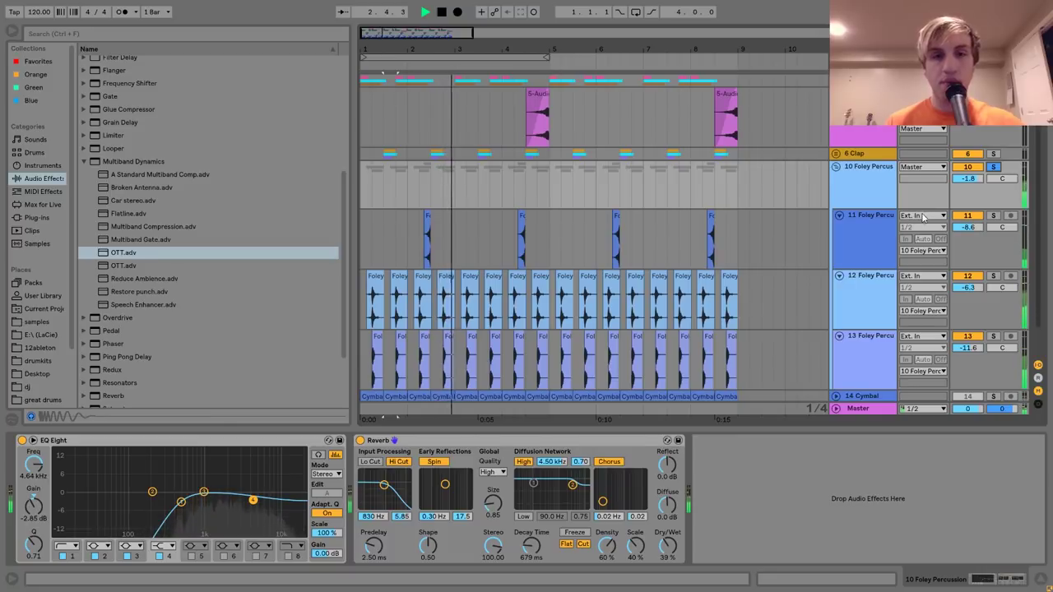
pyautogui.press('space')
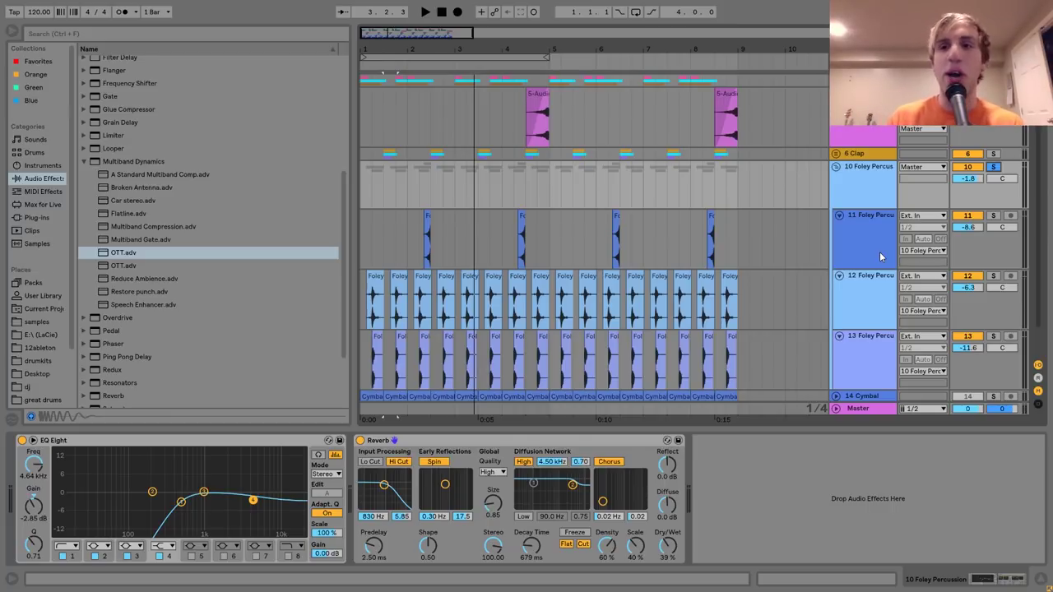
# - Compare the full beat from 1.1.1 with the 10 Foley Percussion group muted and with it reactivated
pyautogui.click(976, 169)
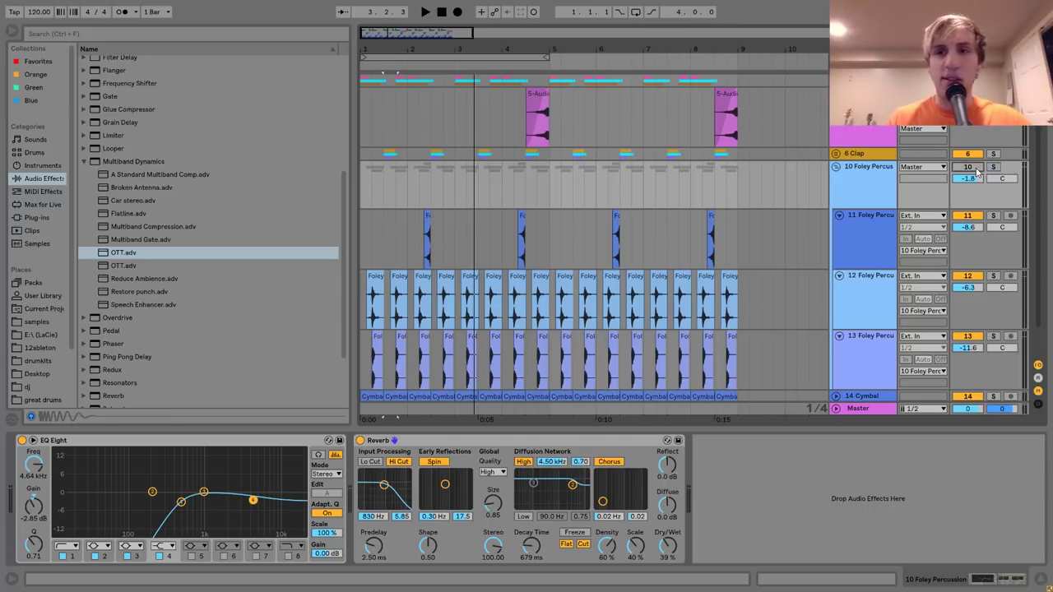
pyautogui.click(362, 181)
pyautogui.press('space')
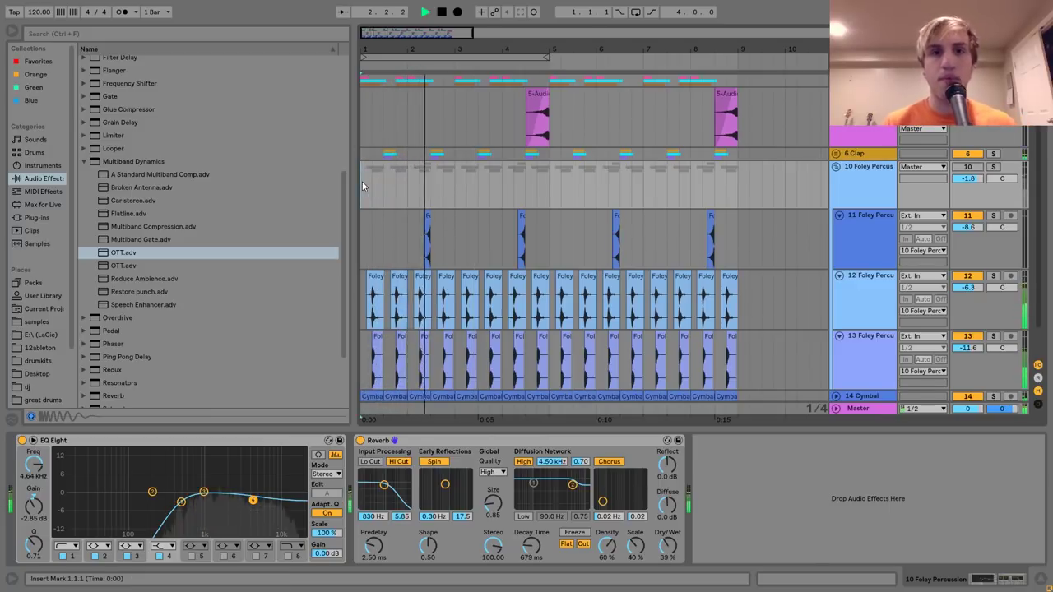
pyautogui.click(967, 168)
pyautogui.press('space')
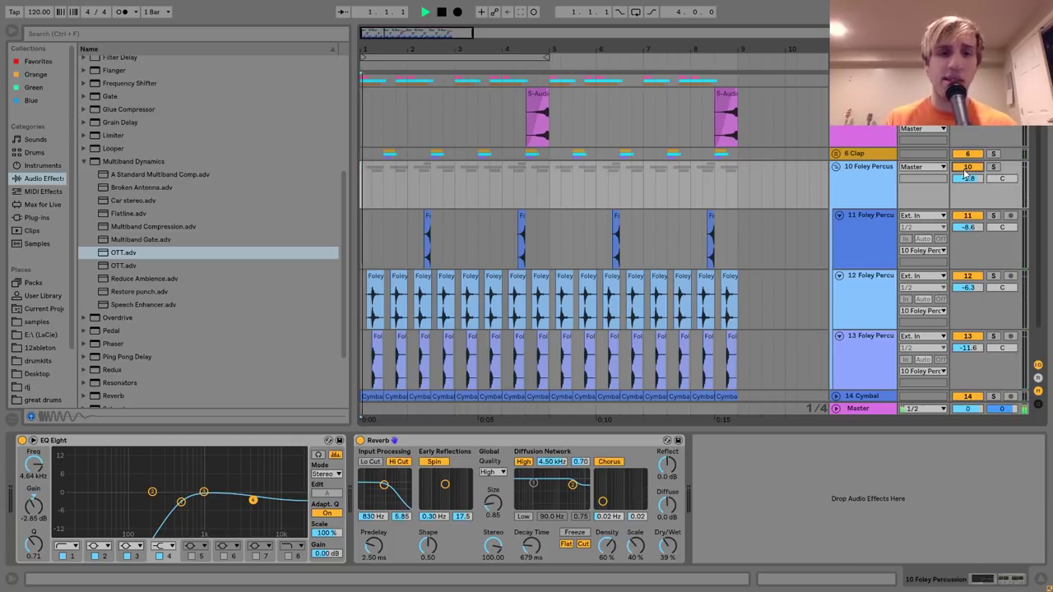
pyautogui.click(878, 176)
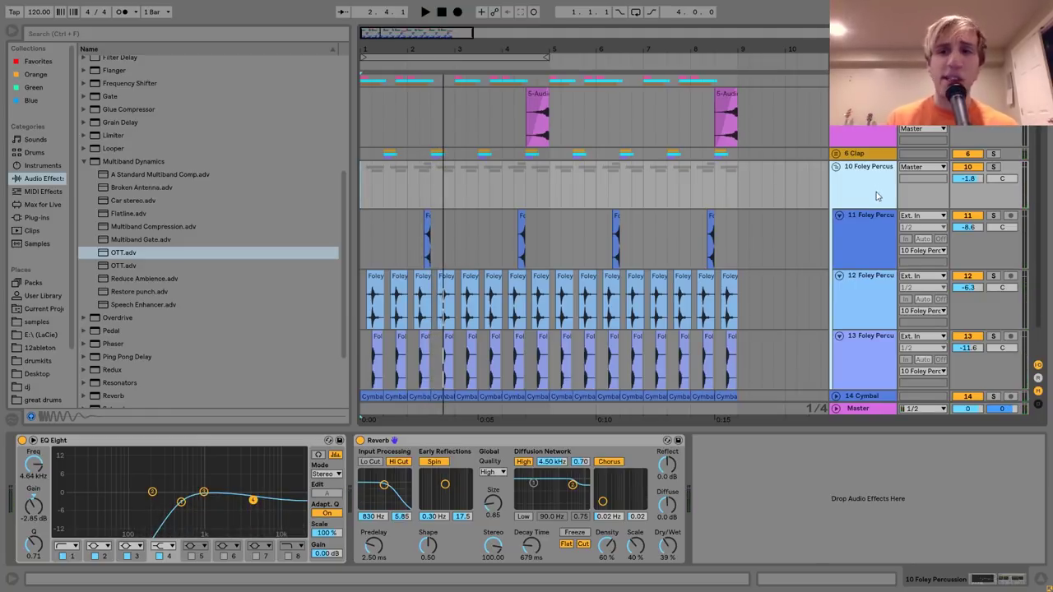
# - Solo the 11 Foley Percussion 1 track together with the 6 Clap group and play its first clip at 2.2.2
pyautogui.click(876, 235)
pyautogui.press('s')
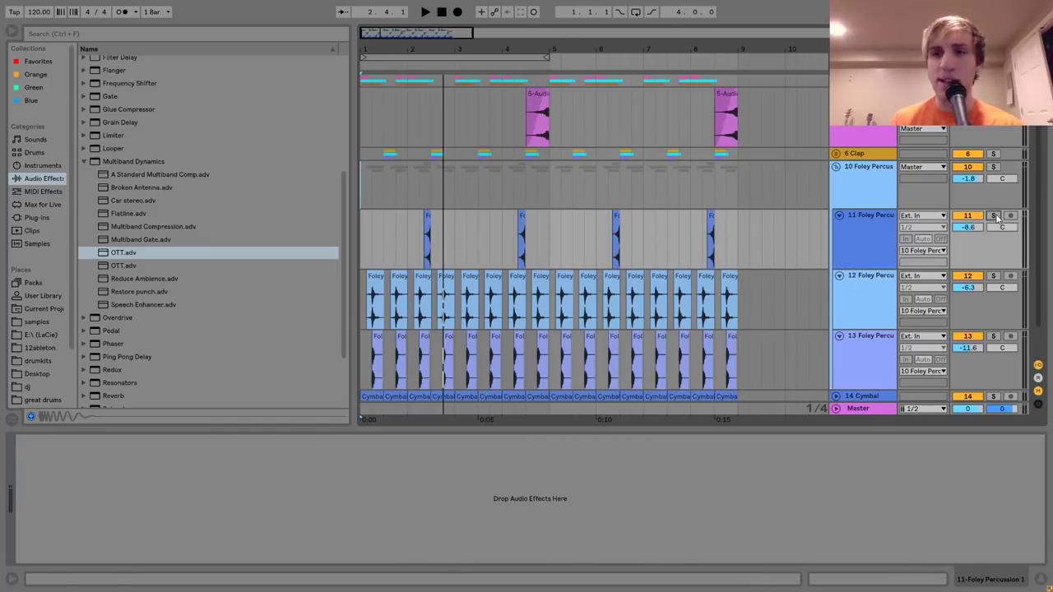
pyautogui.click(426, 223)
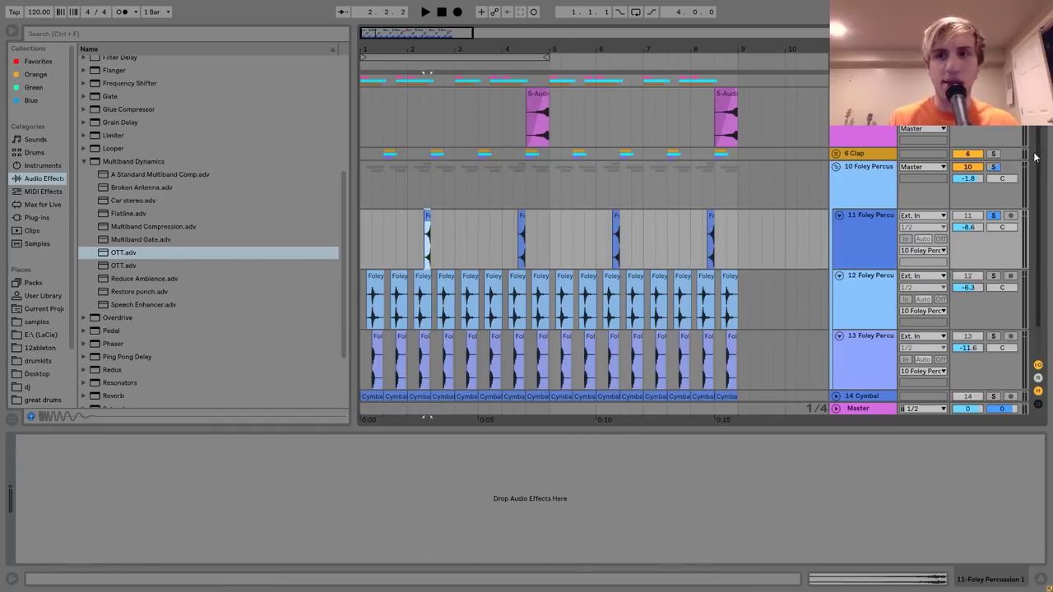
pyautogui.press('space')
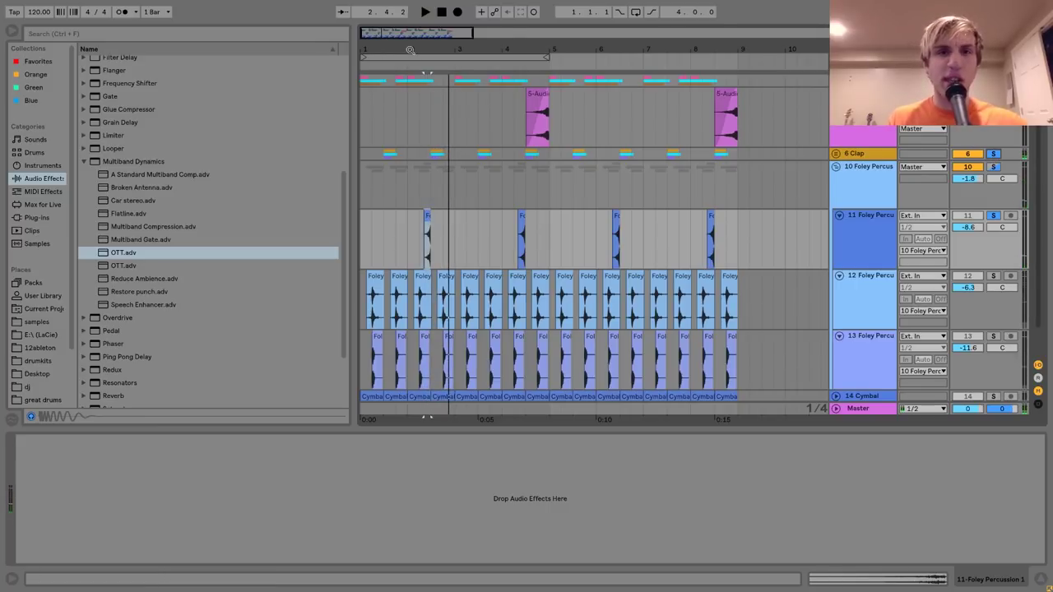
# - Examine the first Foley Percussion 1 clip's waveform up close against the clap at 2.3 and replay it
pyautogui.moveTo(415, 51); pyautogui.dragTo(545, 282)
pyautogui.click(545, 255)
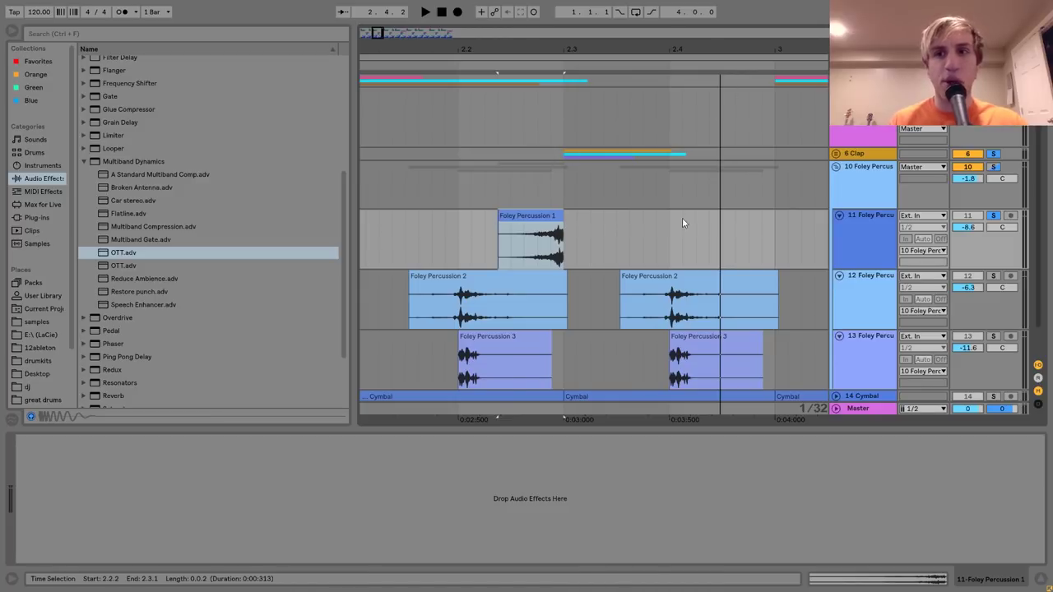
pyautogui.press('space')
pyautogui.moveTo(548, 32); pyautogui.dragTo(530, 28)
# - Mark out bars 1 to 4 on the 11 Foley Percussion 1 track to examine where its clips fall
pyautogui.moveTo(488, 251); pyautogui.dragTo(211, 233)
pyautogui.press('space')
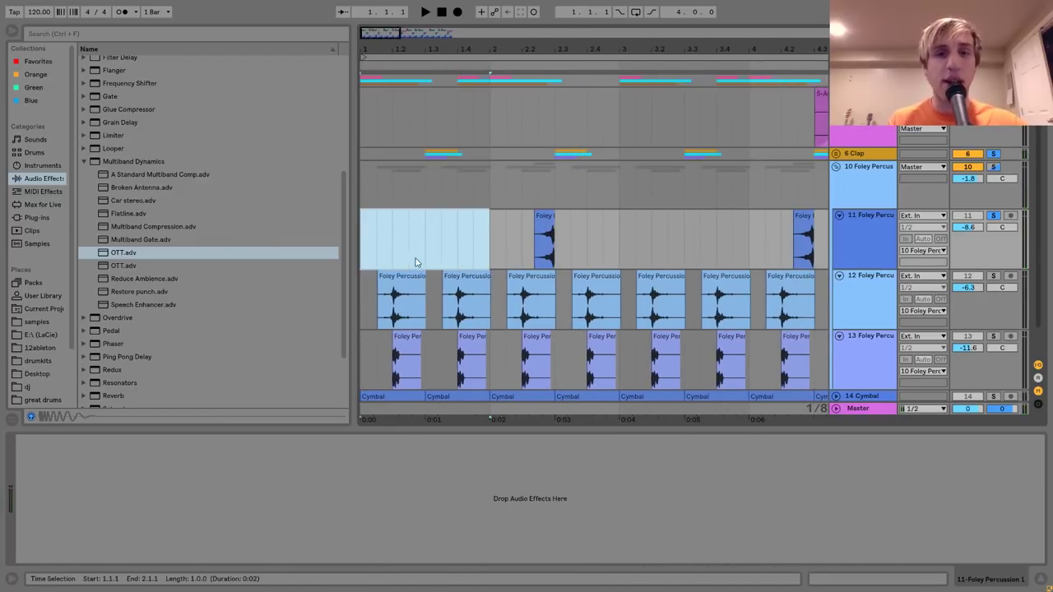
pyautogui.moveTo(490, 243); pyautogui.dragTo(708, 240)
pyautogui.hscroll(3, 620, 241)
pyautogui.hscroll(-3, 705, 239)
pyautogui.hscroll(-3, 705, 240)
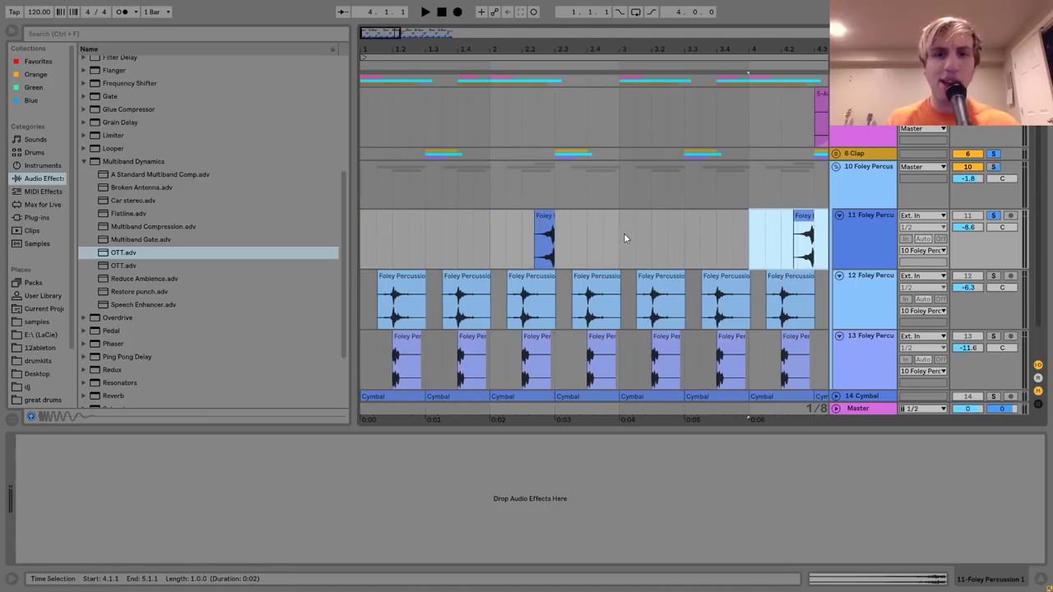
# - Select bar 2 on the 11 Foley Percussion 1 track and play from 2.1.1 through the clap
pyautogui.moveTo(624, 239); pyautogui.dragTo(491, 231)
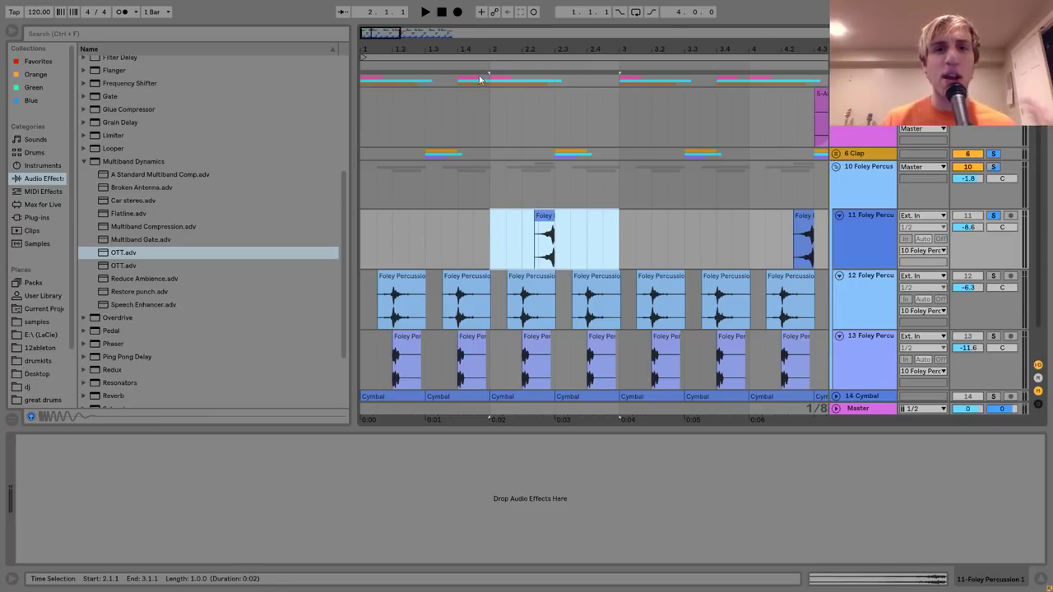
pyautogui.moveTo(472, 53); pyautogui.dragTo(434, 49)
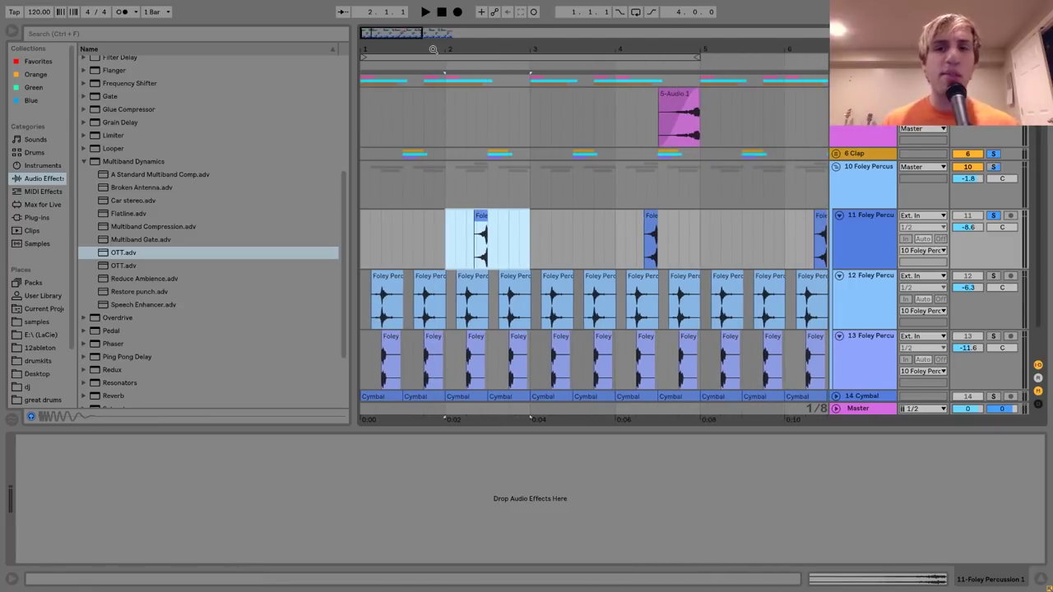
pyautogui.press('space')
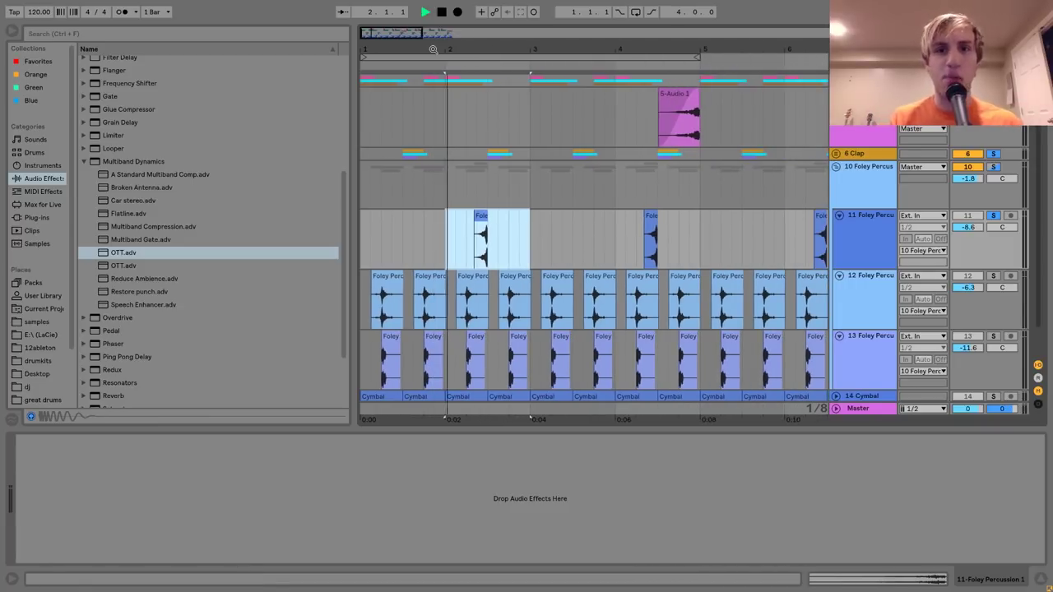
pyautogui.press('space')
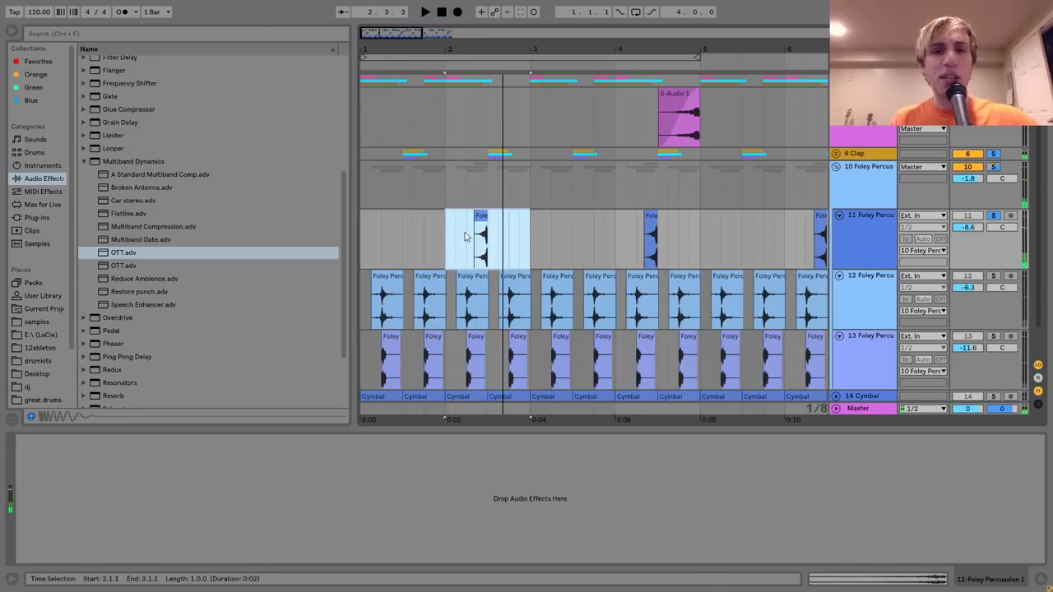
# - Play the first Foley Percussion 1 clip from 2.2.2 and examine how its tail leads into the clap at 2.3
pyautogui.click(478, 215)
pyautogui.press('space')
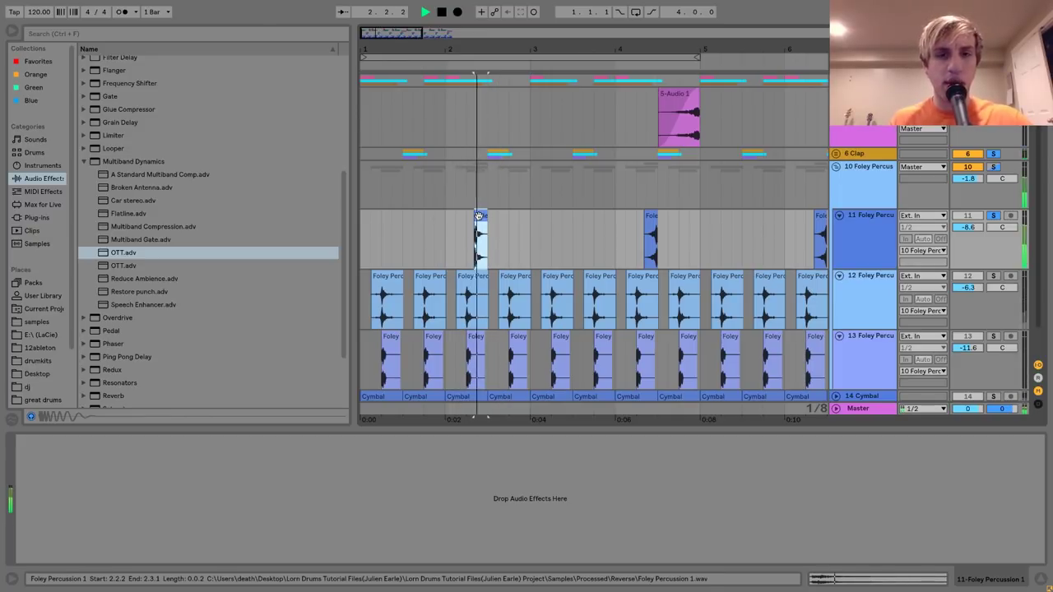
pyautogui.press('space')
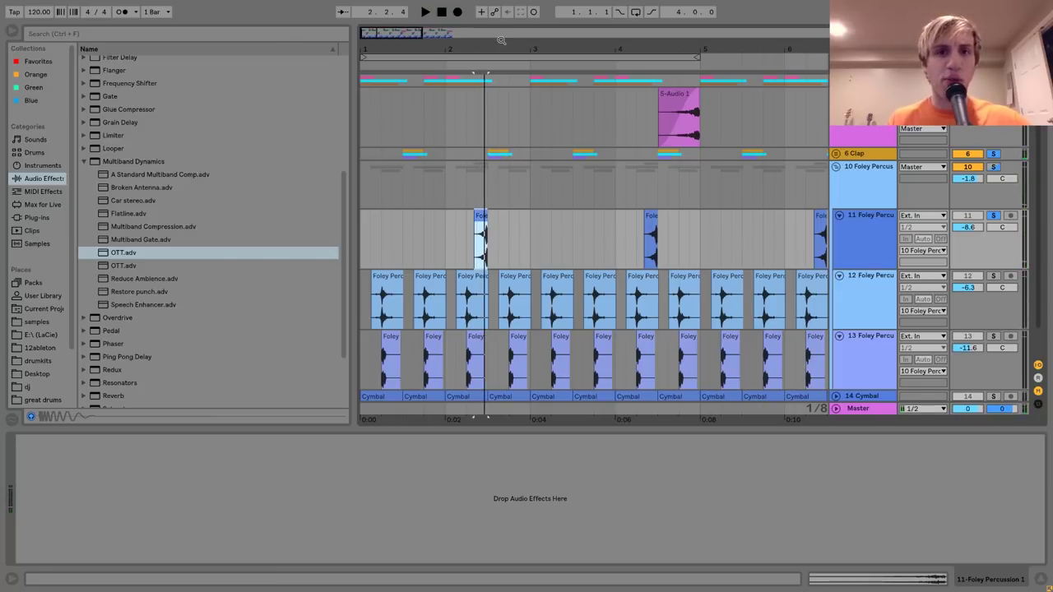
pyautogui.press('z')
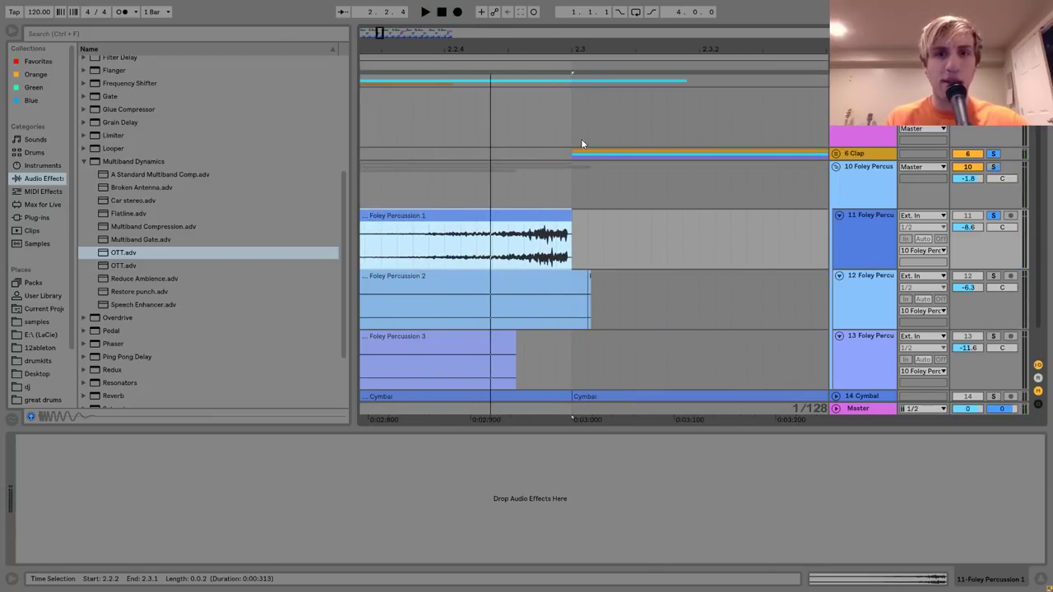
pyautogui.press('space')
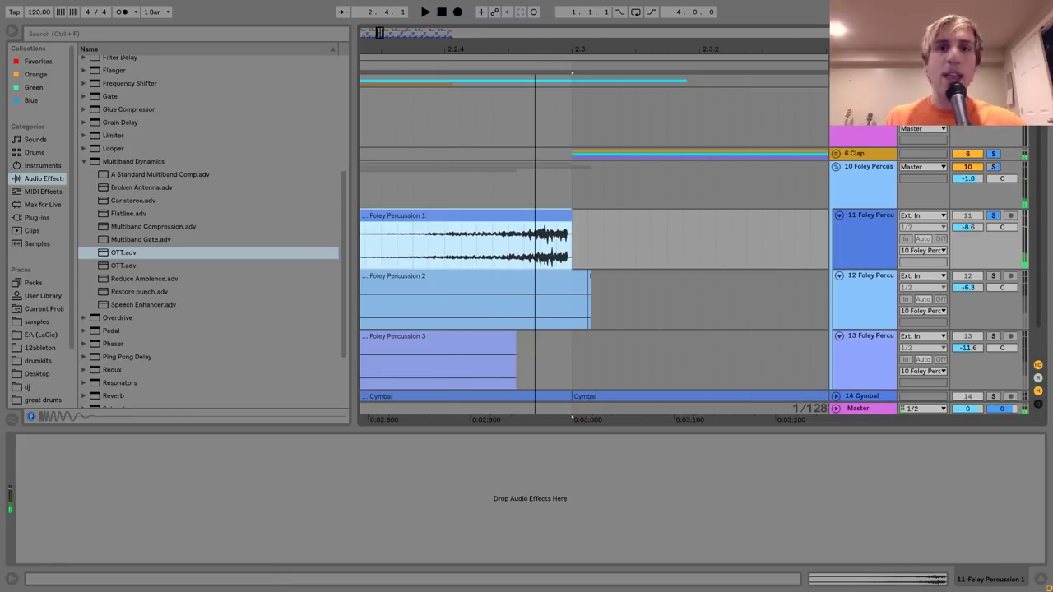
pyautogui.press('x')
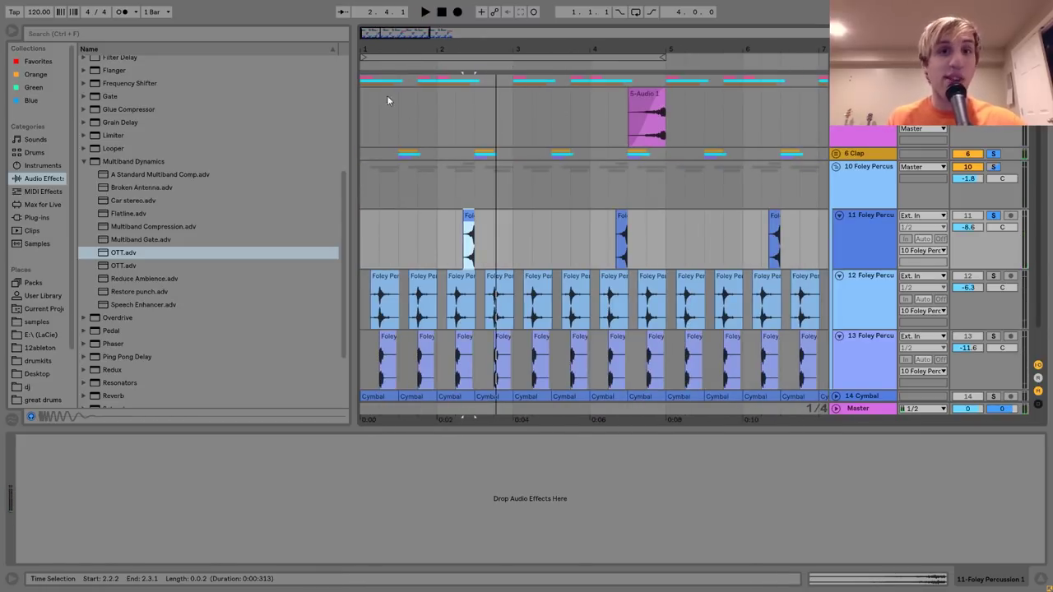
# - Solo the 12 and 13 Foley Percussion tracks in place of track 11 and the claps, play them, and clear the solos
pyautogui.click(856, 288)
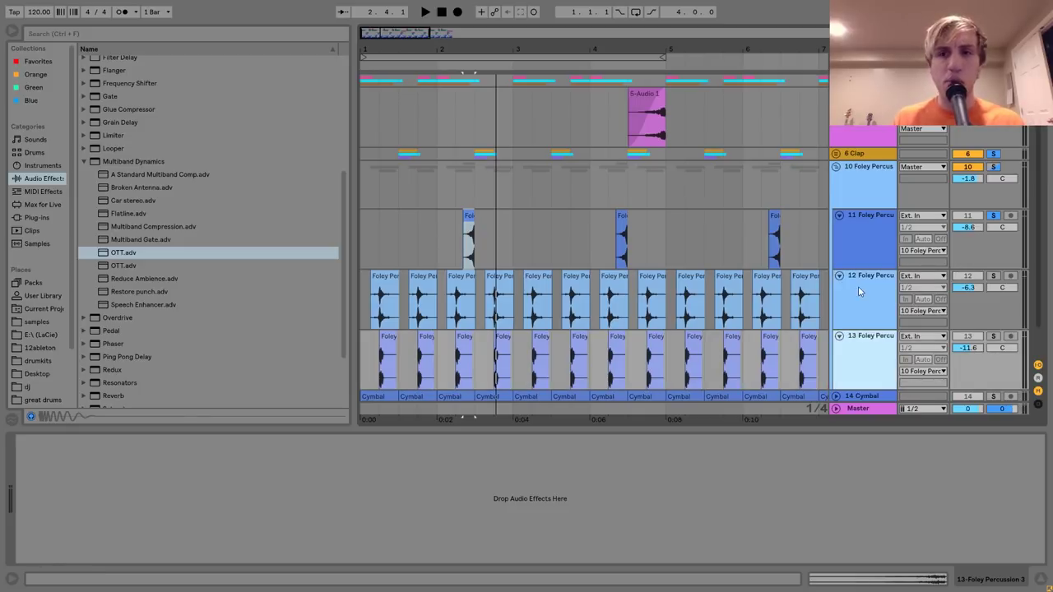
pyautogui.click(993, 276)
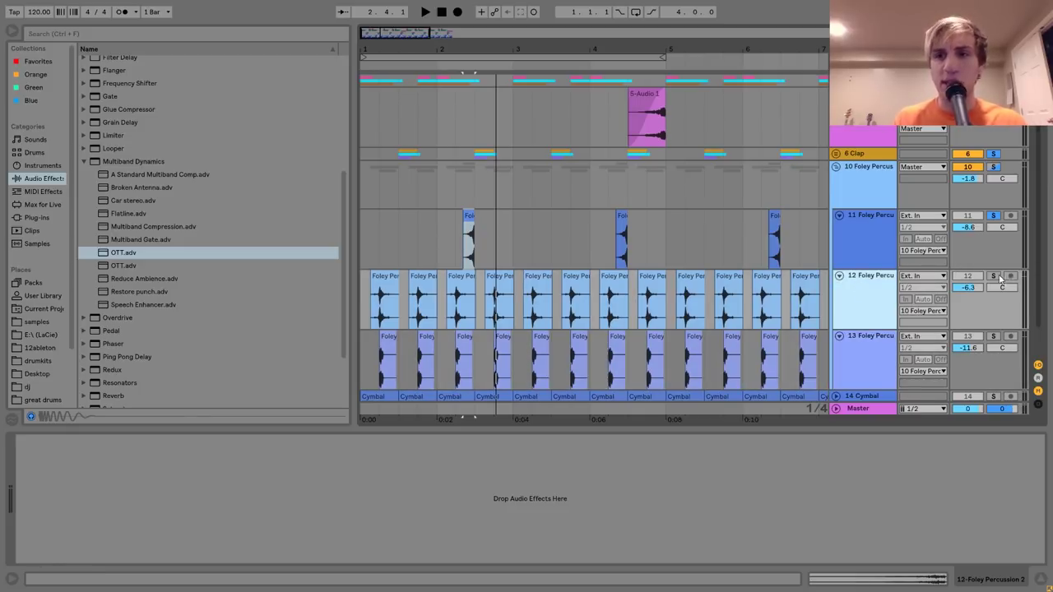
pyautogui.click(993, 336)
pyautogui.press('space')
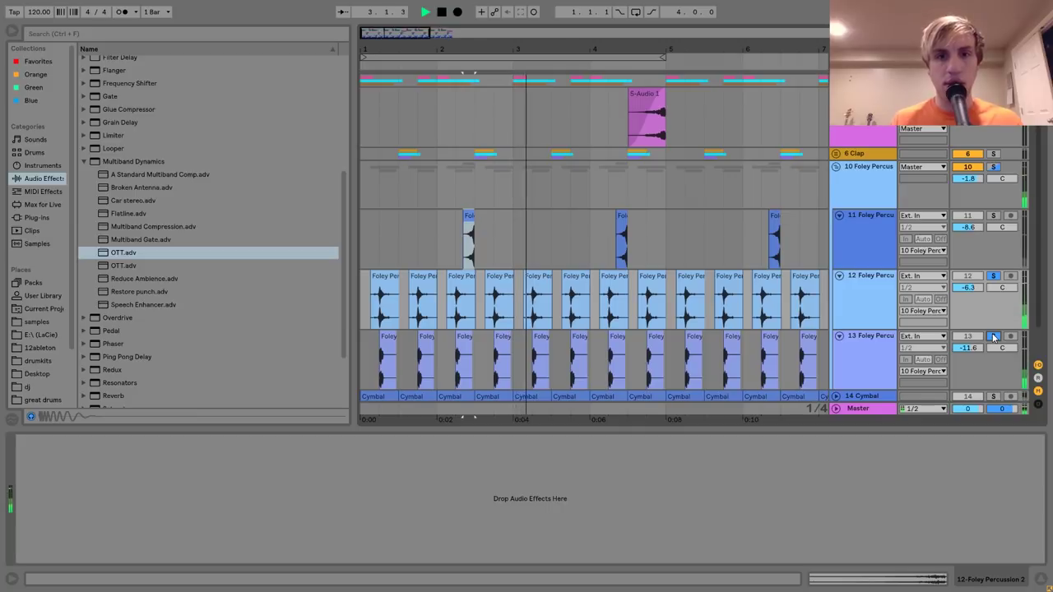
pyautogui.click(993, 336)
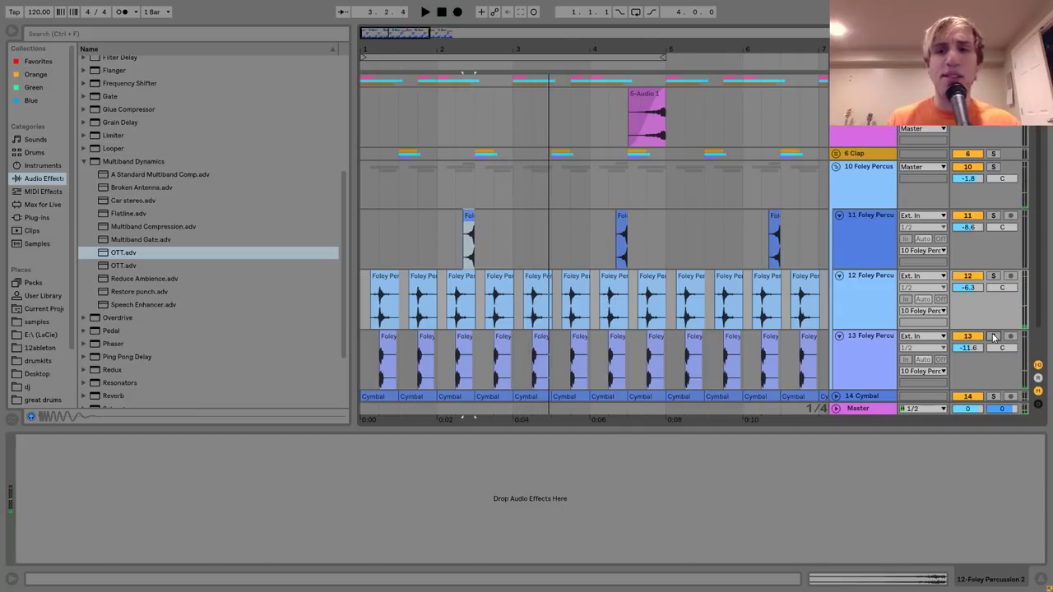
# - Play the full beat and compare it with the 12 and 13 Foley Percussion tracks soloed in turn
pyautogui.press('space')
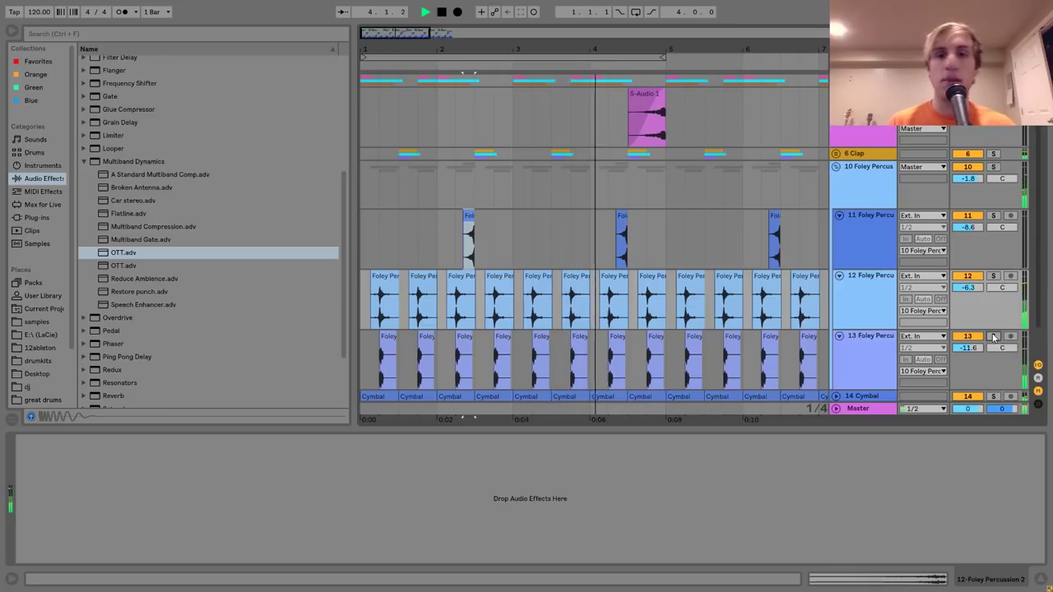
pyautogui.press('space')
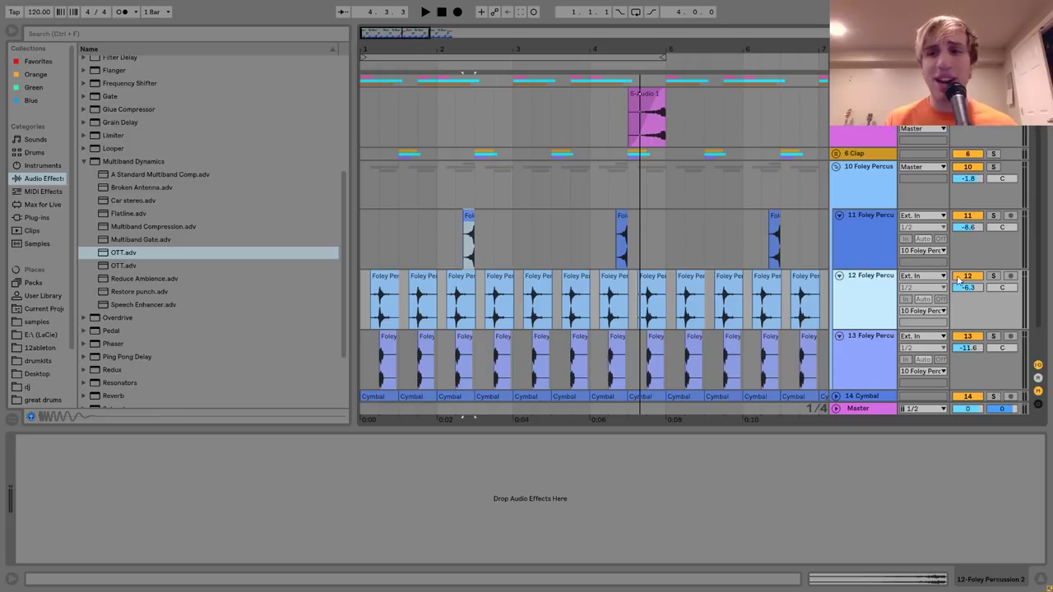
pyautogui.click(993, 276)
pyautogui.click(386, 287)
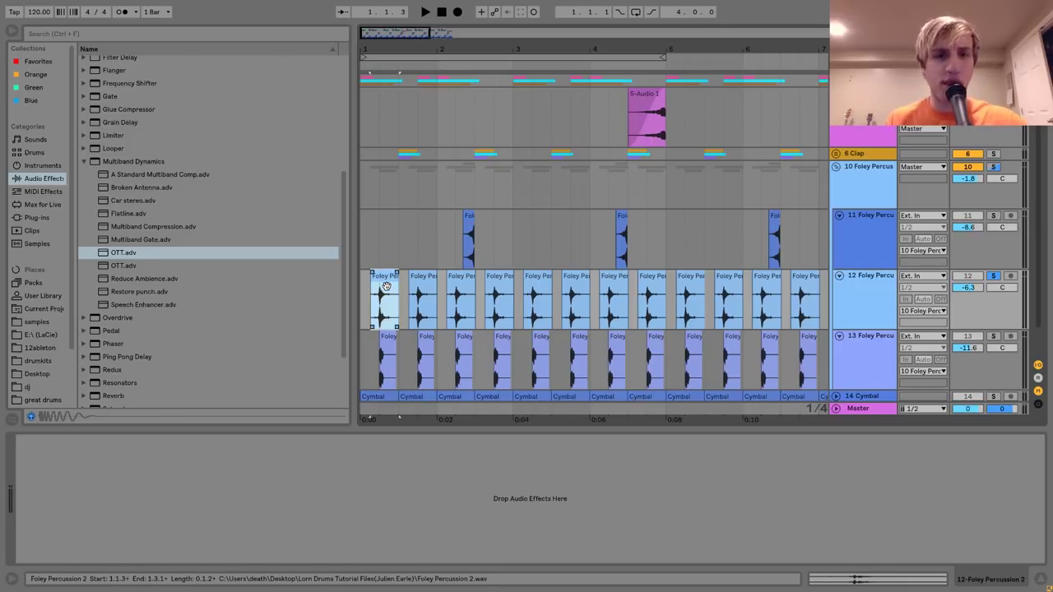
pyautogui.press('space')
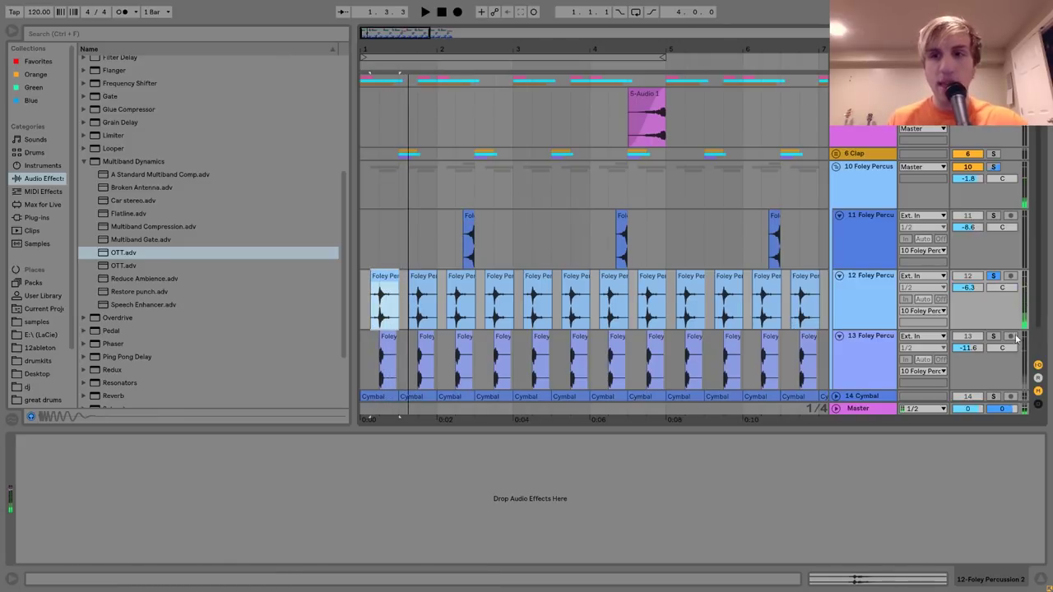
pyautogui.click(994, 337)
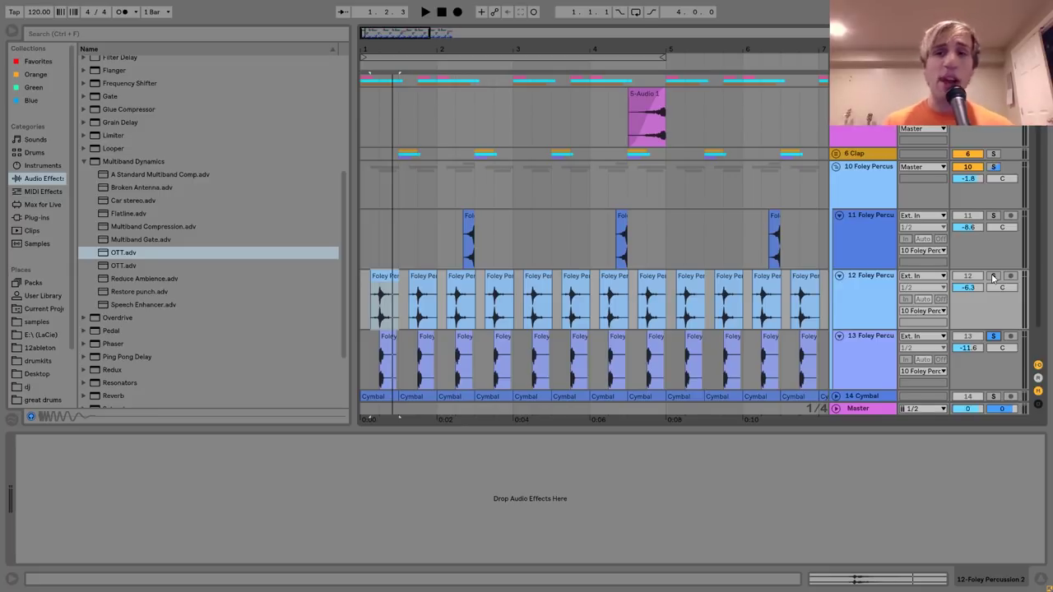
# - Solo the 10 Foley Percussion group and set its EQ Eight band 4 to 4.74 kHz and -2.60 dB during playback
pyautogui.click(993, 166)
pyautogui.click(853, 182)
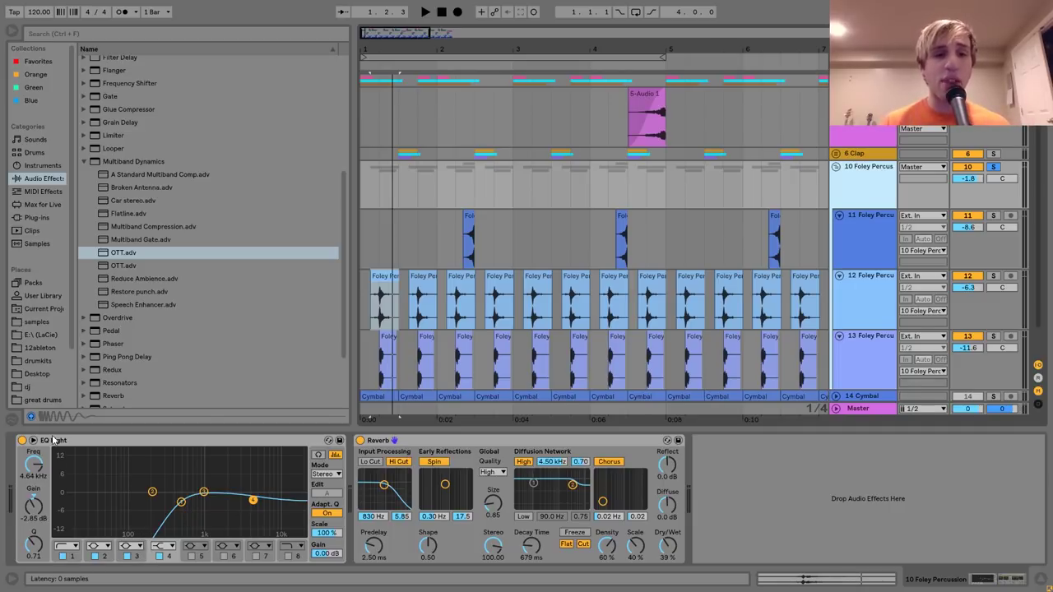
pyautogui.press('space')
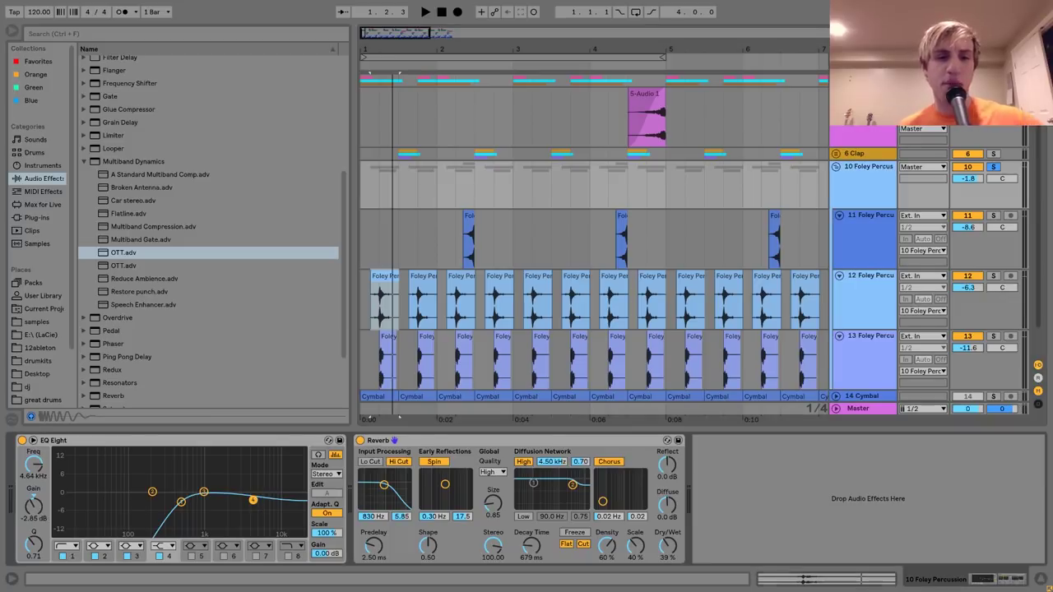
pyautogui.moveTo(255, 504); pyautogui.dragTo(255, 503)
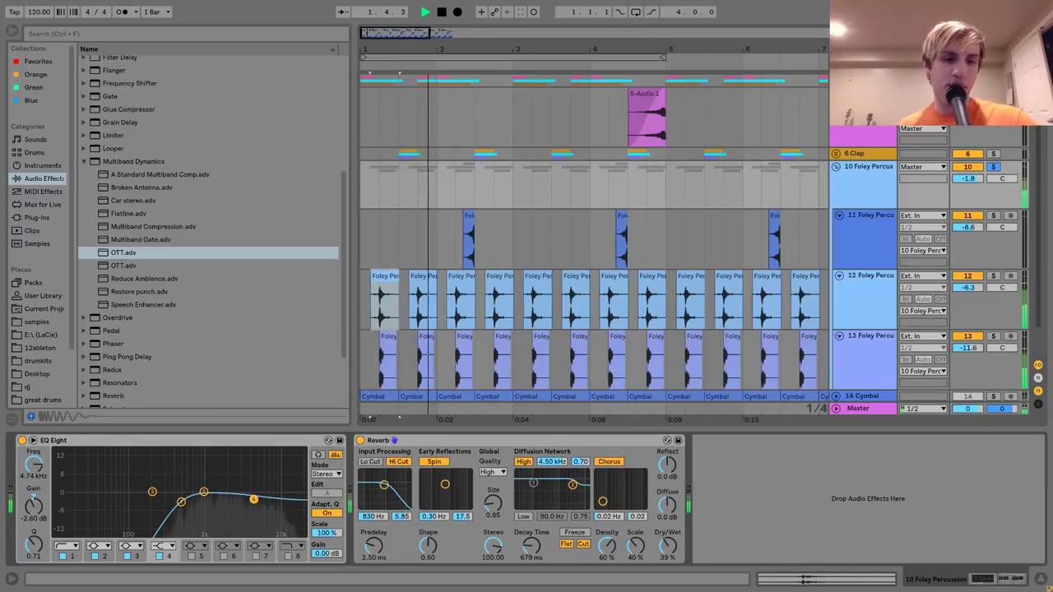
pyautogui.press('space')
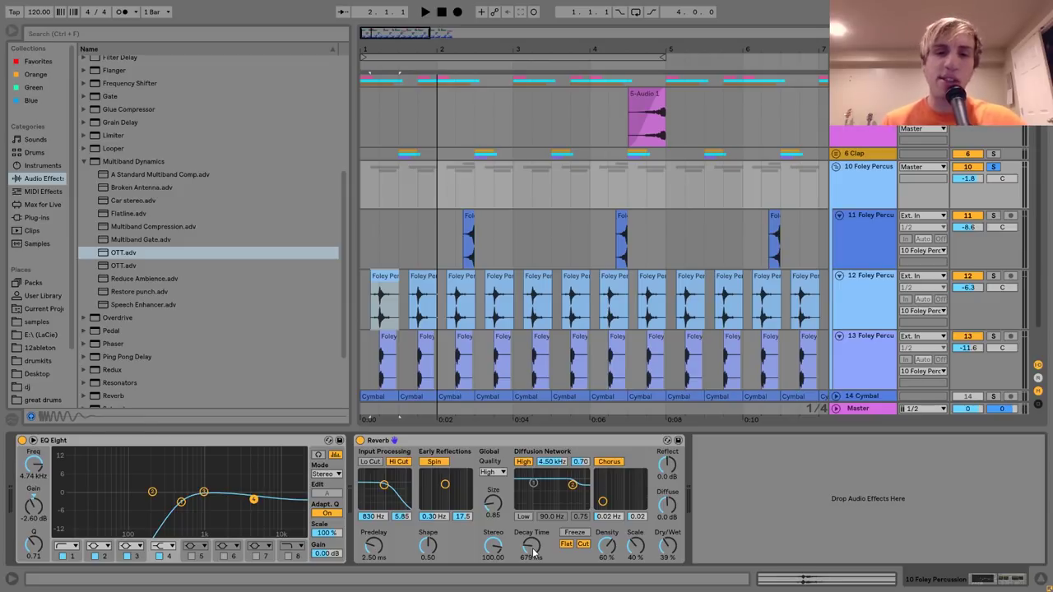
# - Play the soloed Foley Percussion group with its Reverb switched off and back on to compare the sound
pyautogui.press('space')
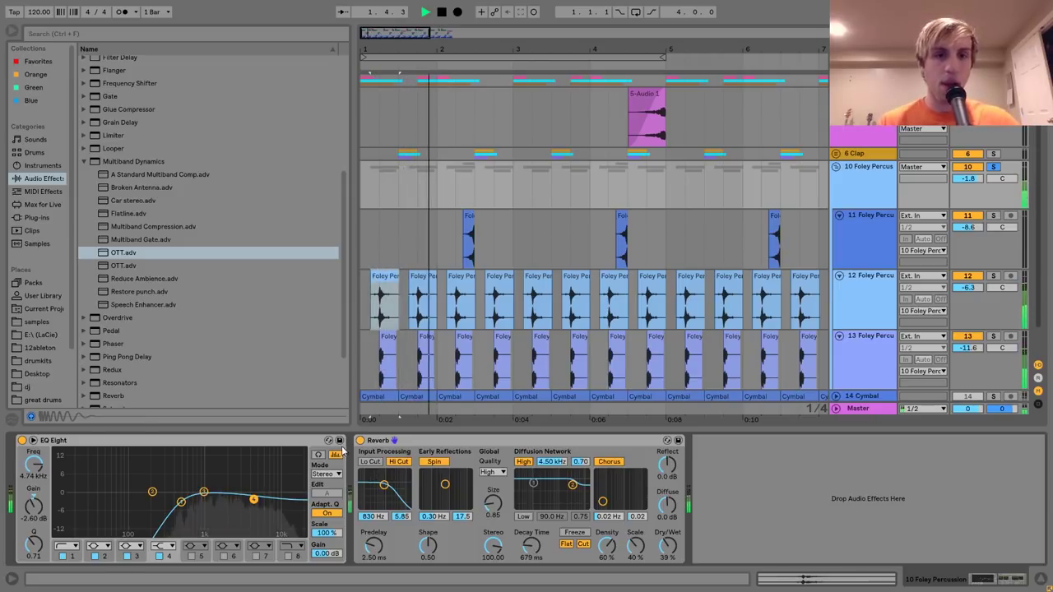
pyautogui.click(359, 441)
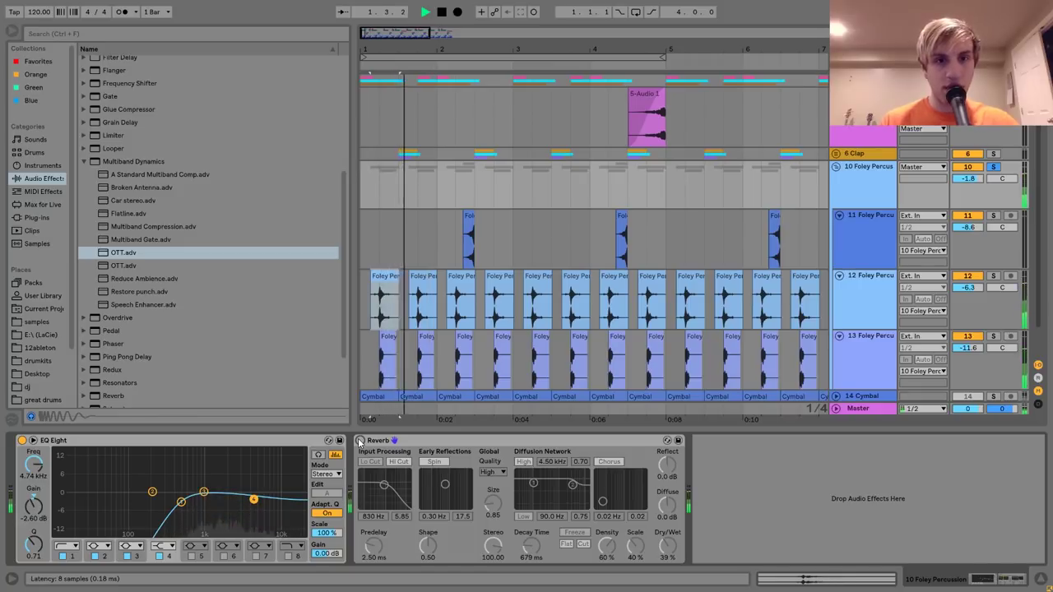
pyautogui.click(360, 441)
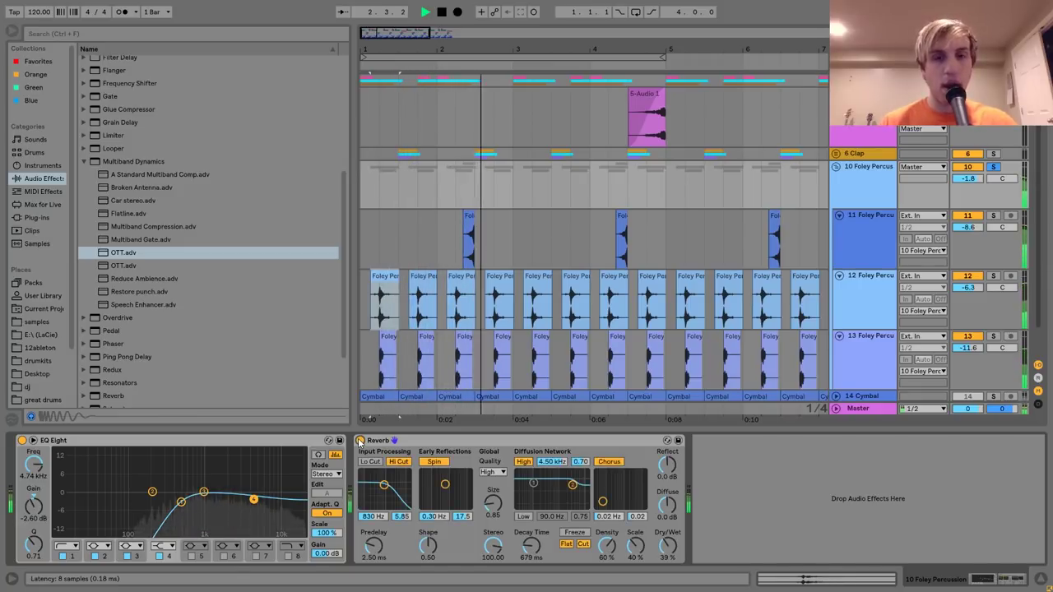
pyautogui.press('space')
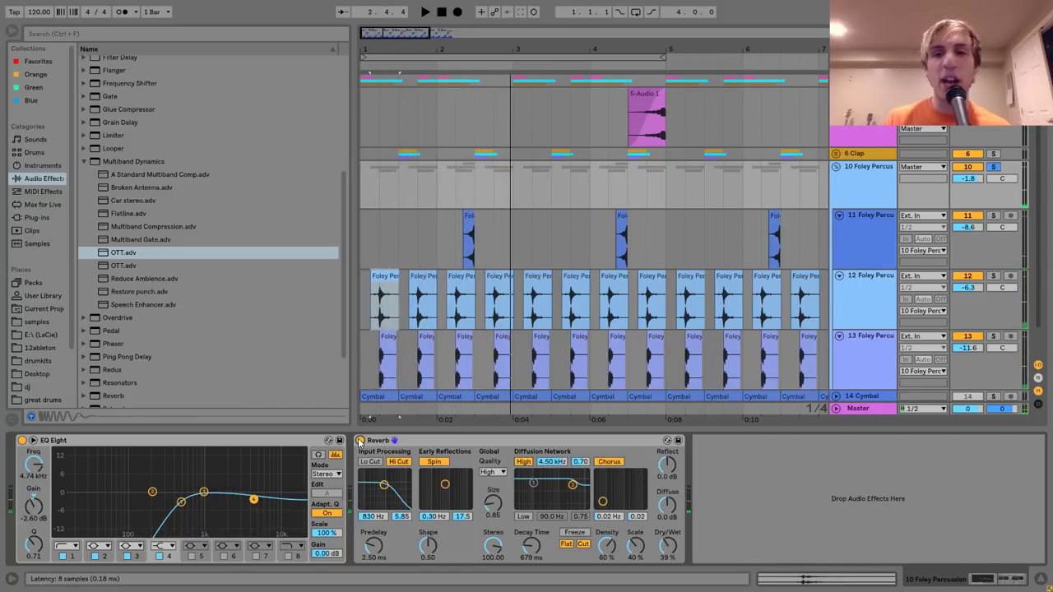
# - Fold the 10 Foley Percussion group, and play the unfolded 14 Cymbal track soloed from bar 1, clearing the solo after listening
pyautogui.click(836, 166)
pyautogui.click(992, 183)
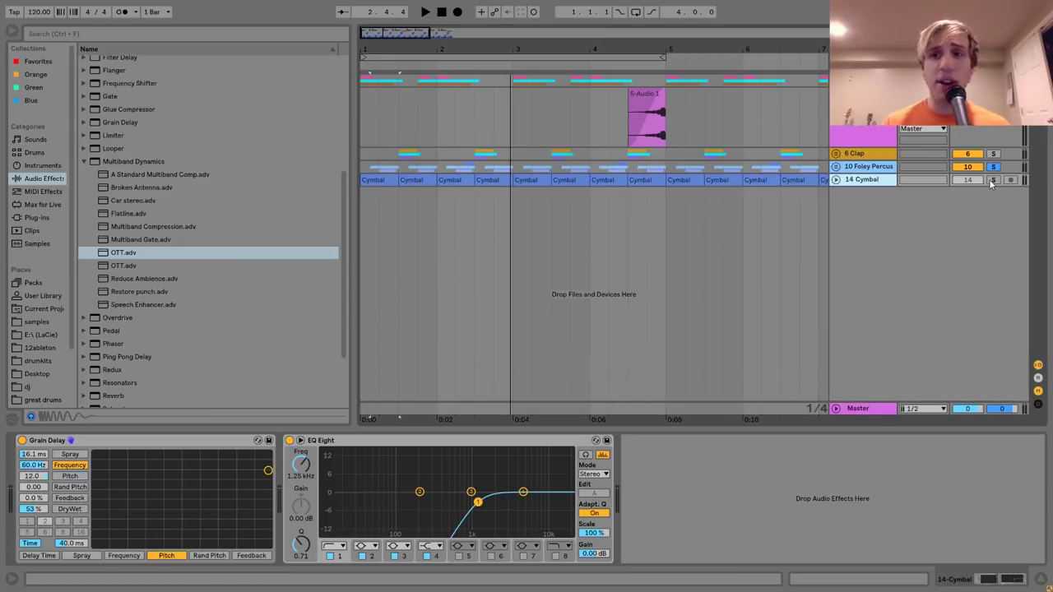
pyautogui.click(836, 179)
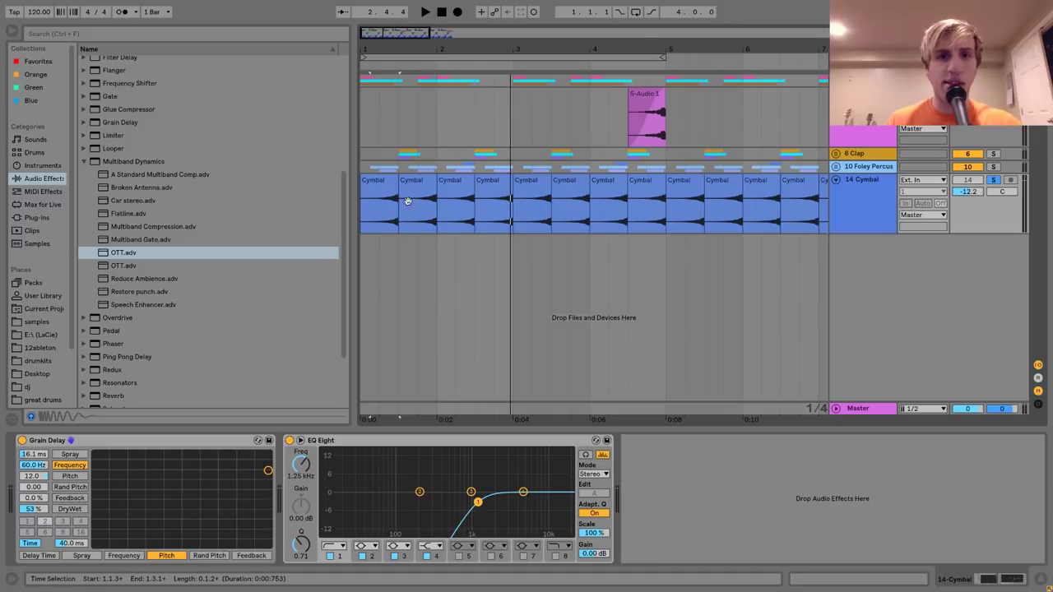
pyautogui.click(380, 206)
pyautogui.press('space')
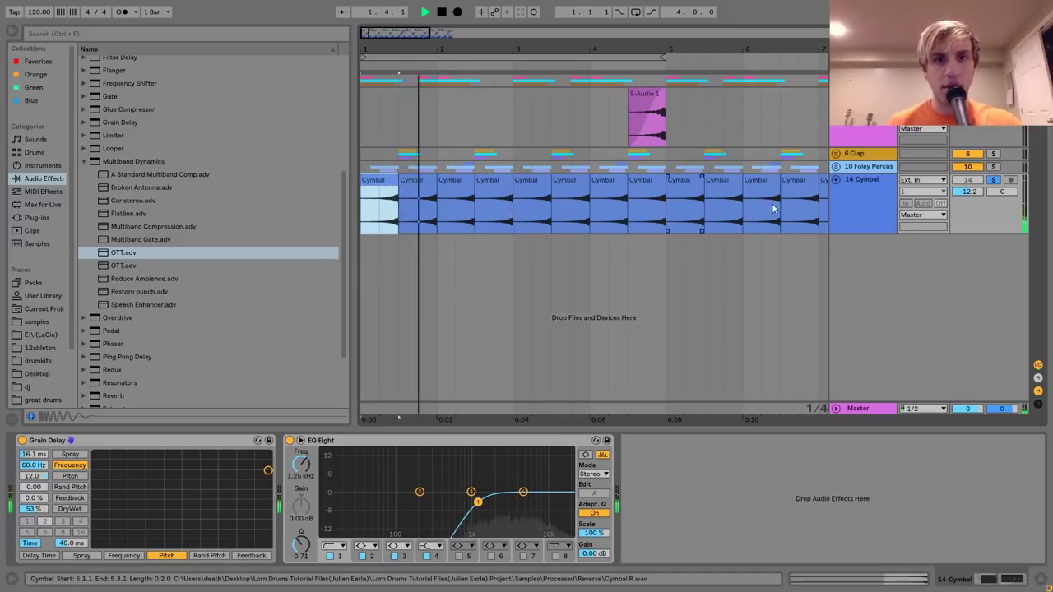
pyautogui.click(975, 180)
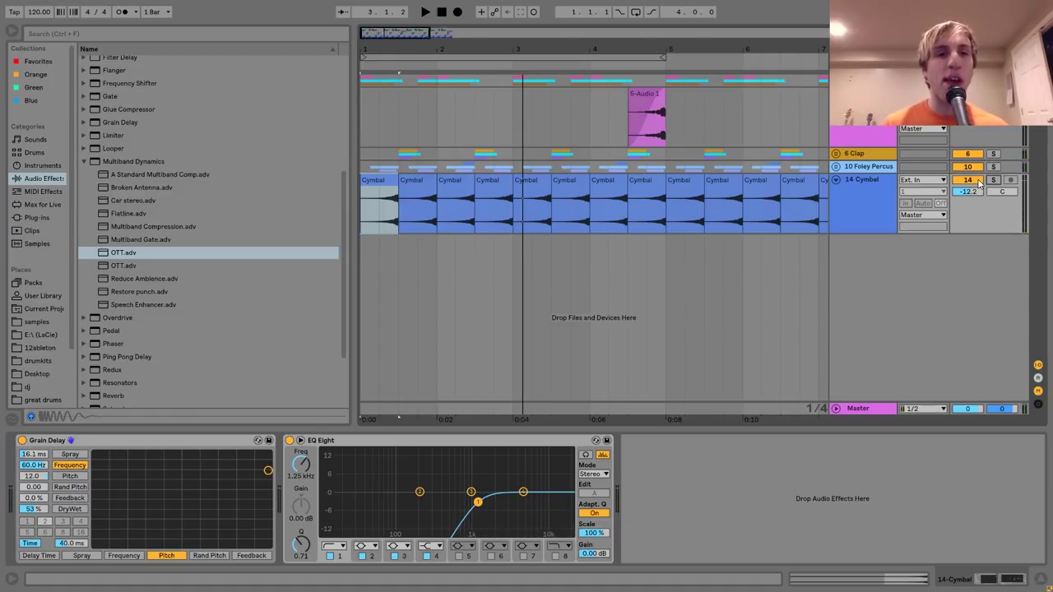
# - Play the full beat from the first Cymbal clip to hear how the reversed cymbals lead into the claps
pyautogui.click(378, 221)
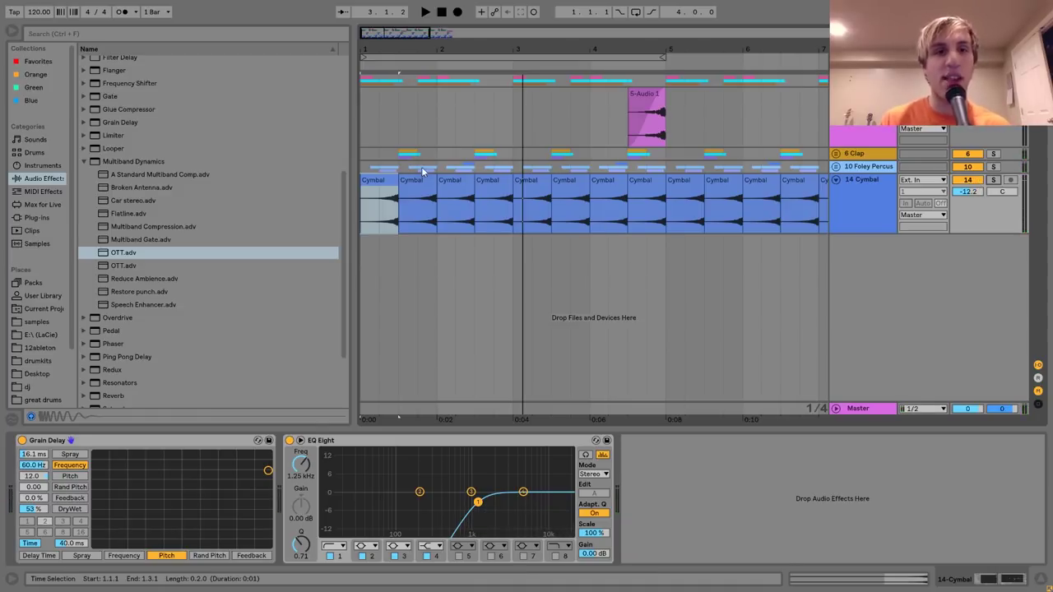
pyautogui.press('space')
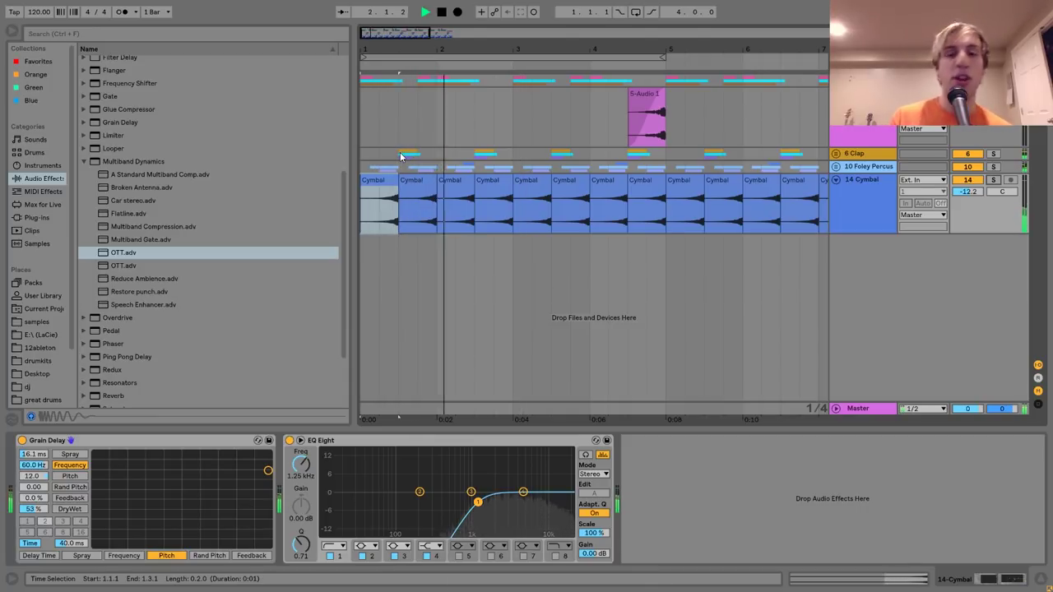
pyautogui.press('space')
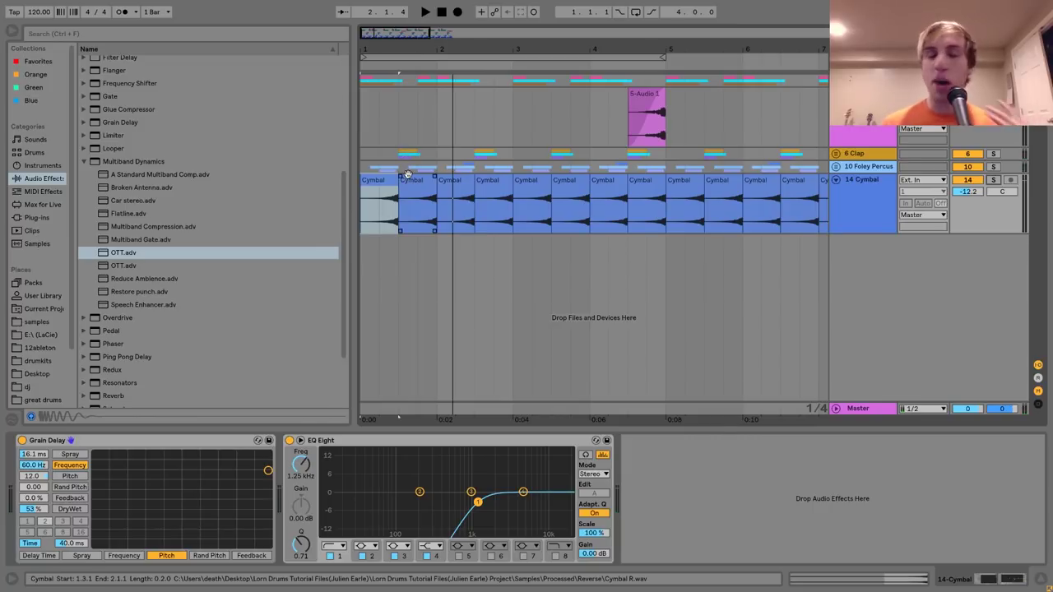
# - Place Cymbal.wav from the Lorn Drums Tutorial Files folder on a new track at bar 1, reverse it and isolate a half-bar clip ending at 1.3.1
pyautogui.click(37, 374)
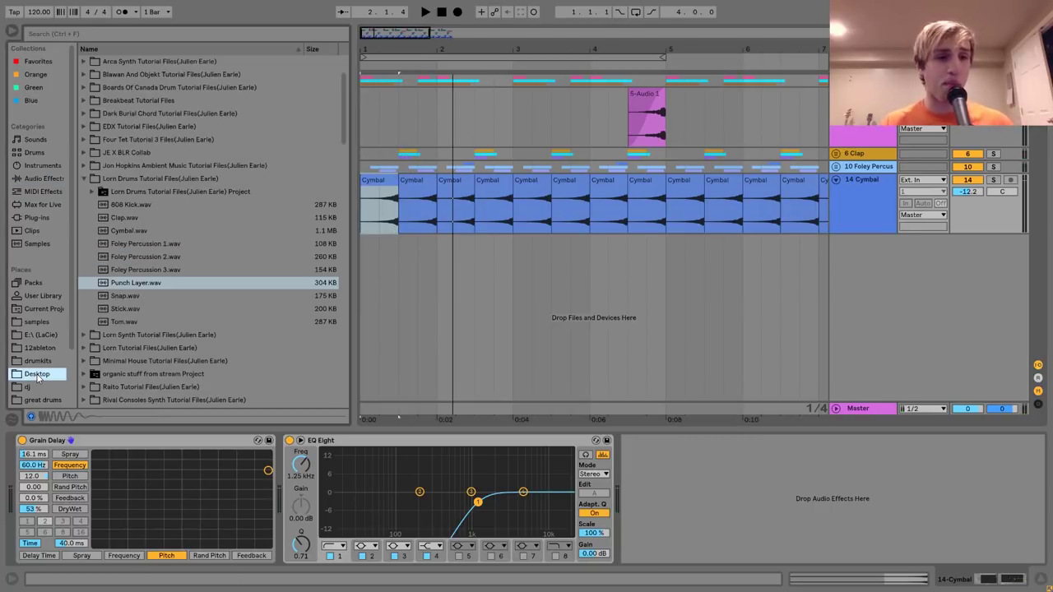
pyautogui.click(133, 233)
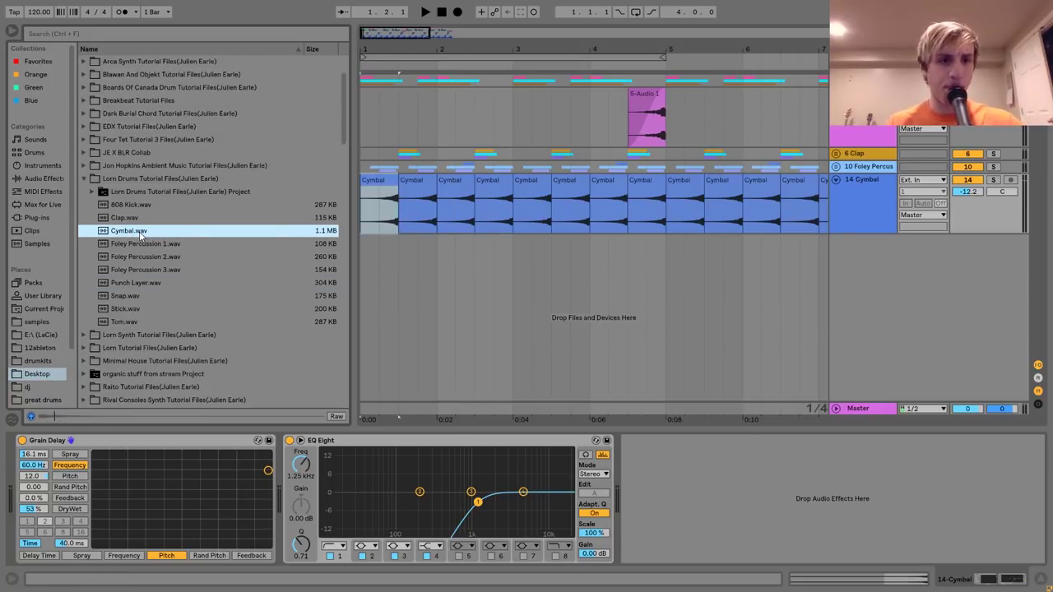
pyautogui.moveTo(139, 231); pyautogui.dragTo(362, 258)
pyautogui.doubleClick(366, 257)
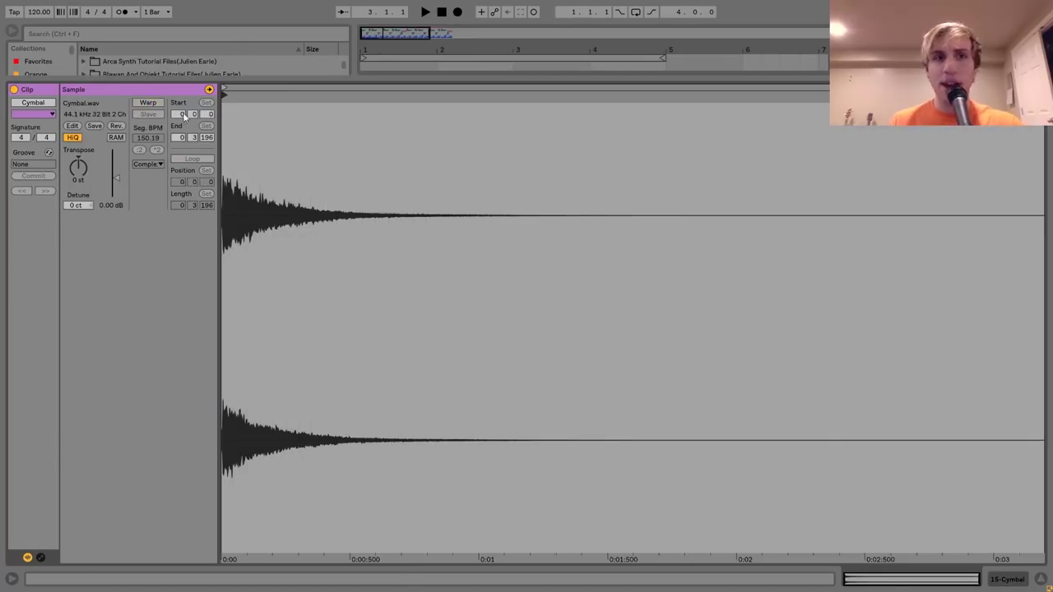
pyautogui.click(1038, 576)
pyautogui.moveTo(398, 271); pyautogui.dragTo(364, 265)
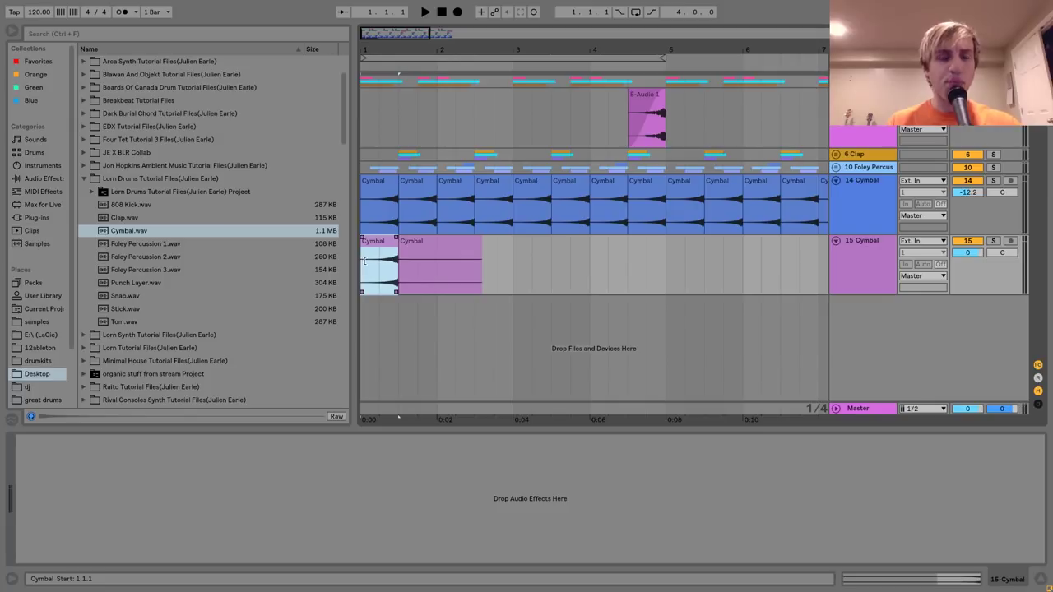
# - Duplicate the reversed half-bar cymbal clip six times up to 4.3.1, and delete the 15 Cymbal demonstration track
pyautogui.hotkey('ctrl', 'd')
pyautogui.hotkey('ctrl', 'd')
pyautogui.hotkey('ctrl', 'd')
pyautogui.hotkey('ctrl', 'd')
pyautogui.hotkey('ctrl', 'd')
pyautogui.hotkey('ctrl', 'd')
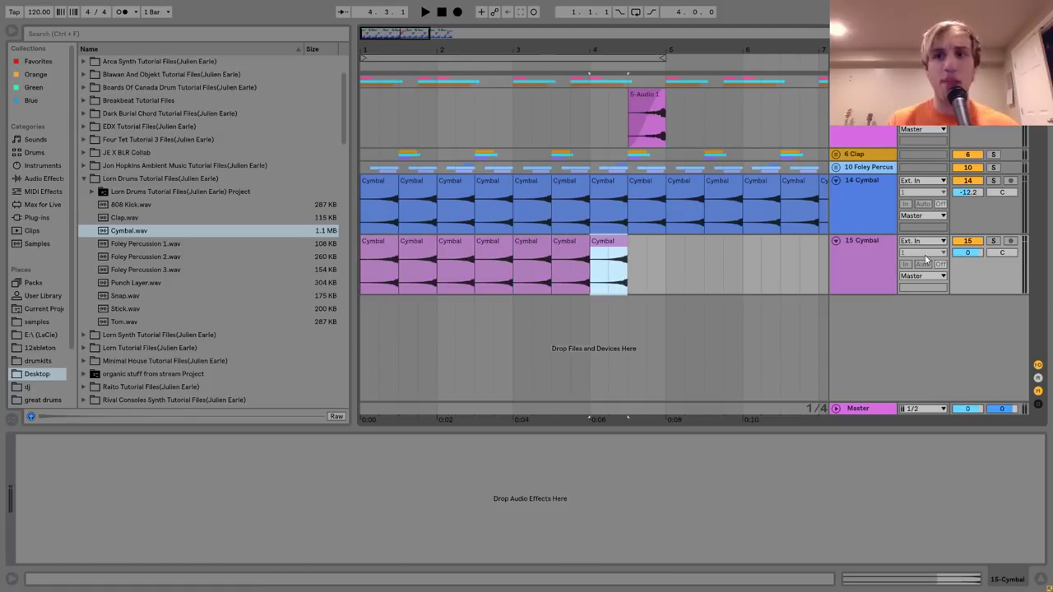
pyautogui.click(853, 265)
pyautogui.press('Delete')
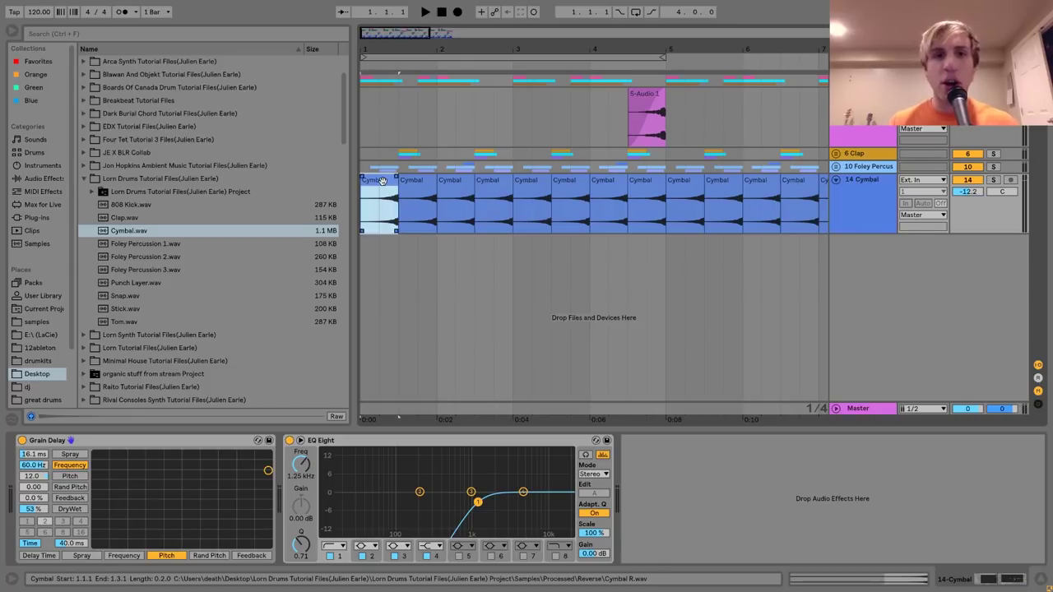
# - Play the beat from bar 1 with the 14 Cymbal track muted and unmuted to compare its contribution
pyautogui.press('Home')
pyautogui.press('space')
pyautogui.click(980, 181)
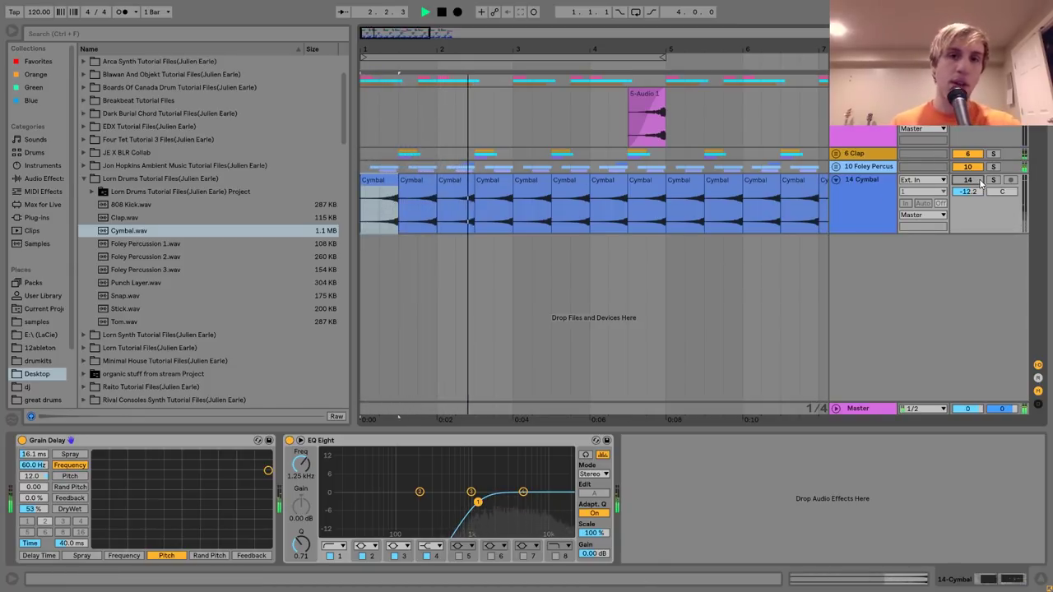
pyautogui.press('space')
pyautogui.click(979, 181)
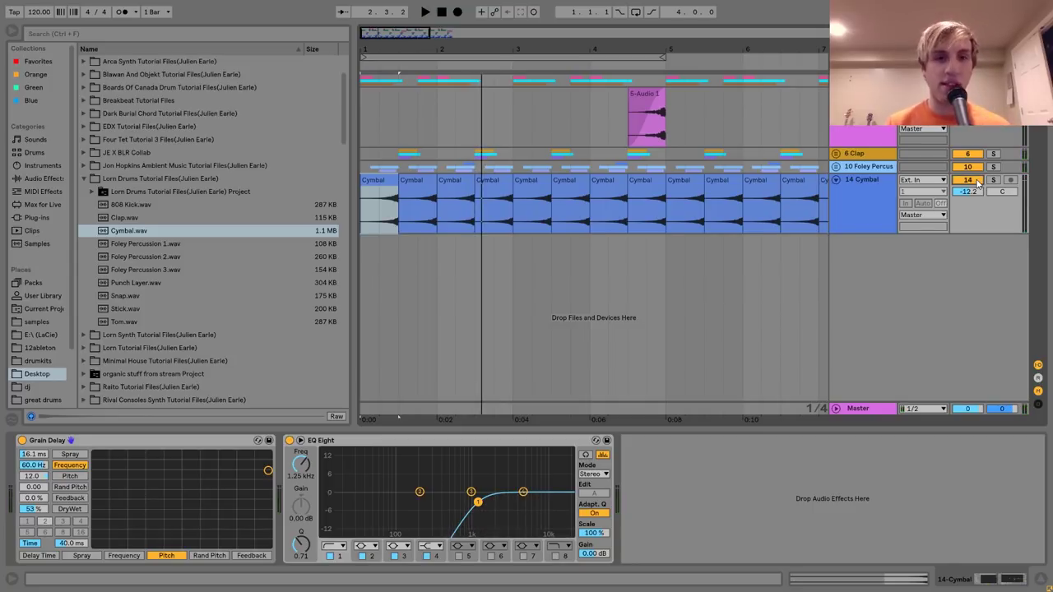
pyautogui.press('space')
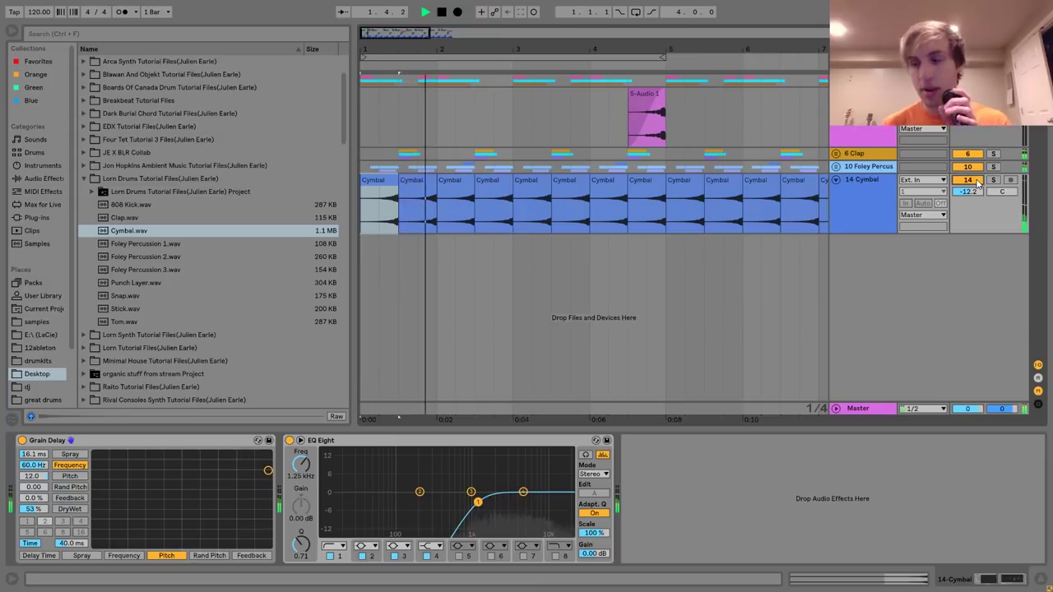
pyautogui.press('space')
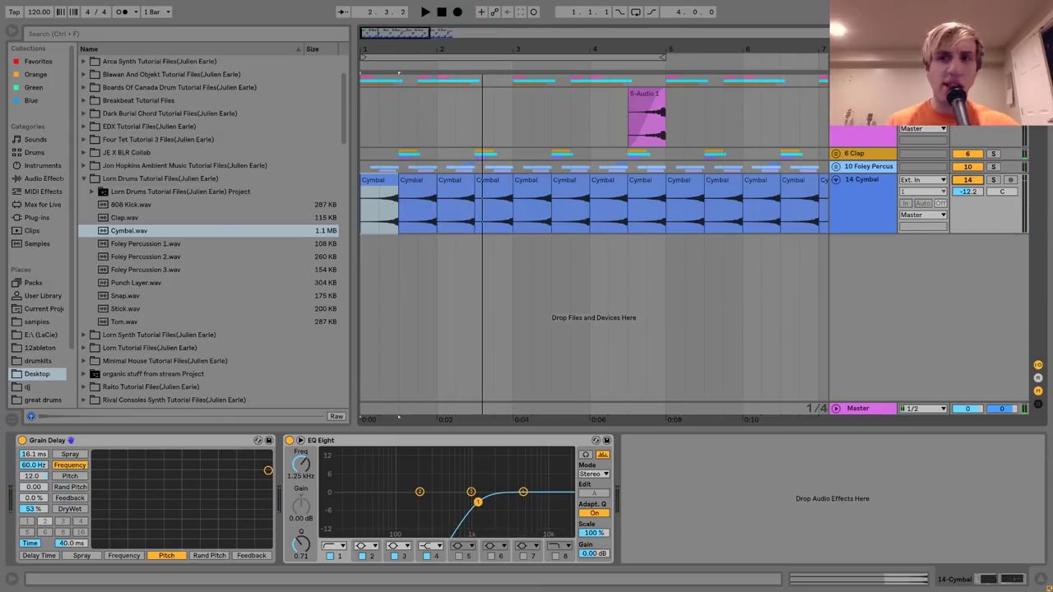
# - Play the 6 Clap group soloed from bar 1, without the cymbal
pyautogui.click(967, 179)
pyautogui.click(993, 154)
pyautogui.press('space')
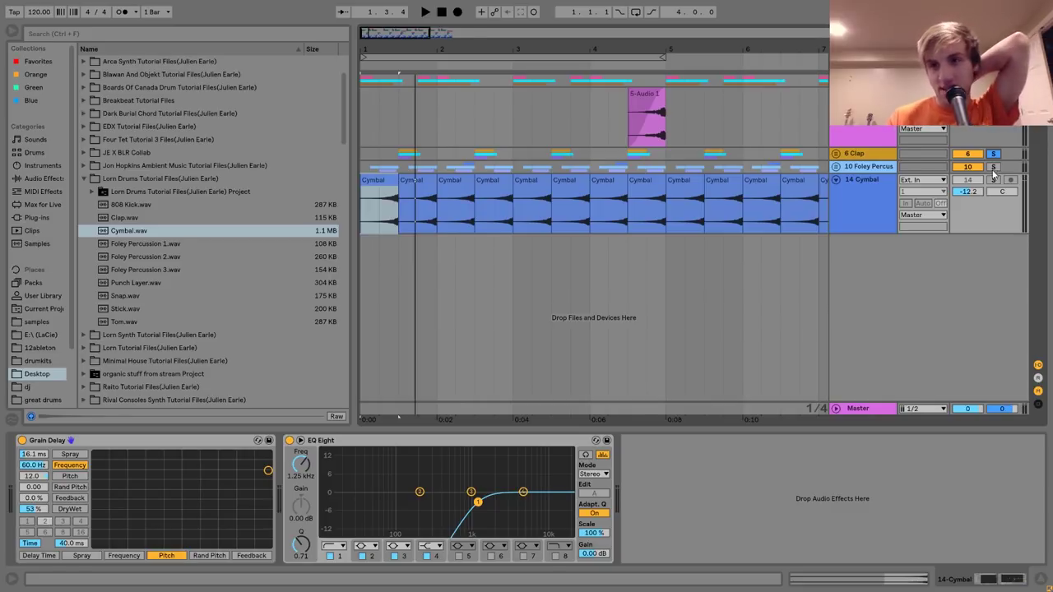
# - Solo the 14 Cymbal track in place of the clap group and examine the Frequency setting of its Grain Delay
pyautogui.click(994, 180)
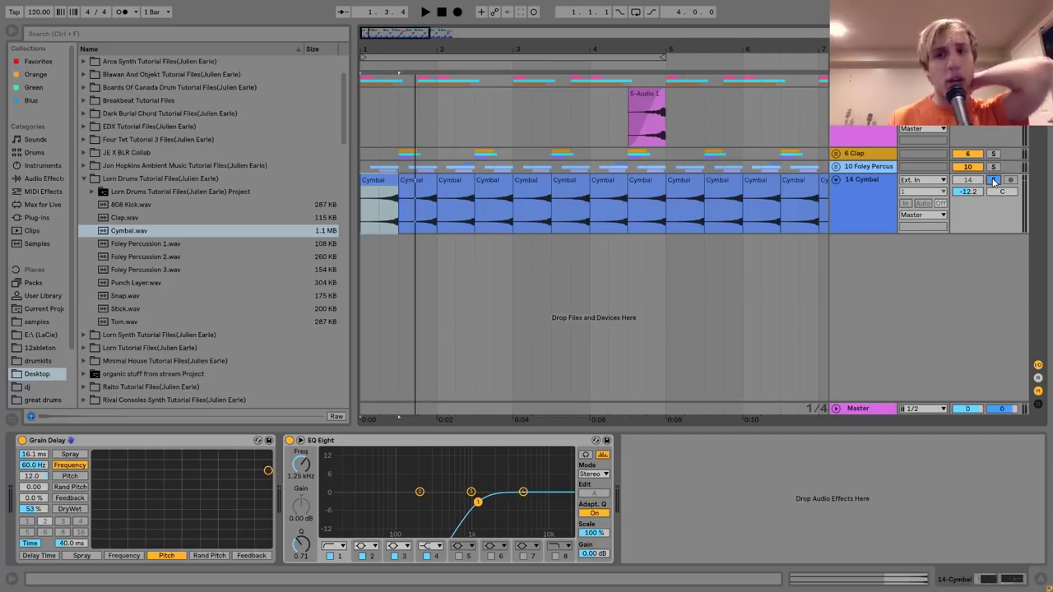
pyautogui.click(856, 213)
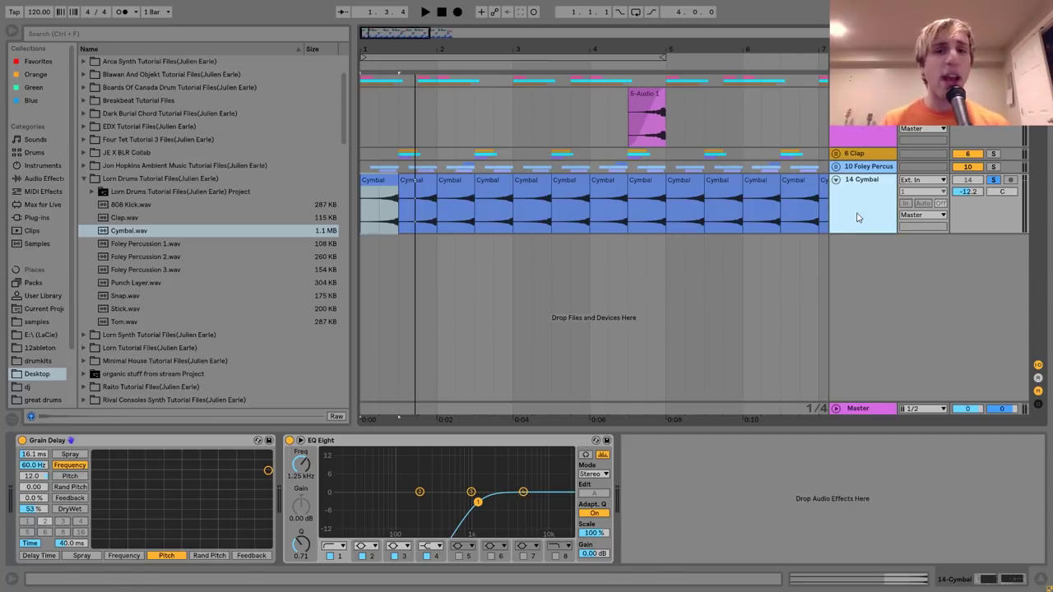
pyautogui.click(388, 212)
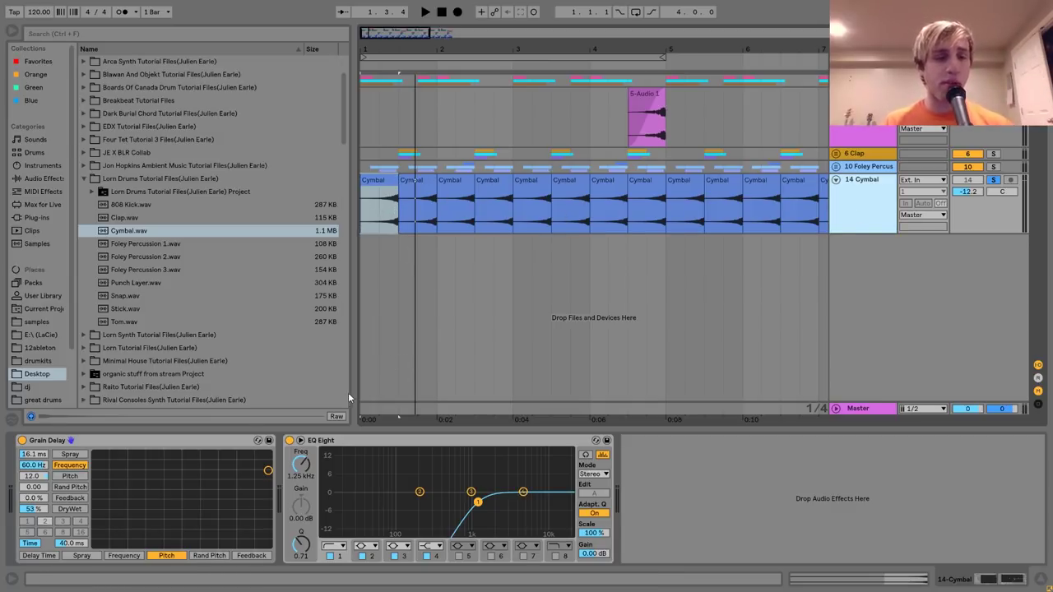
pyautogui.click(56, 467)
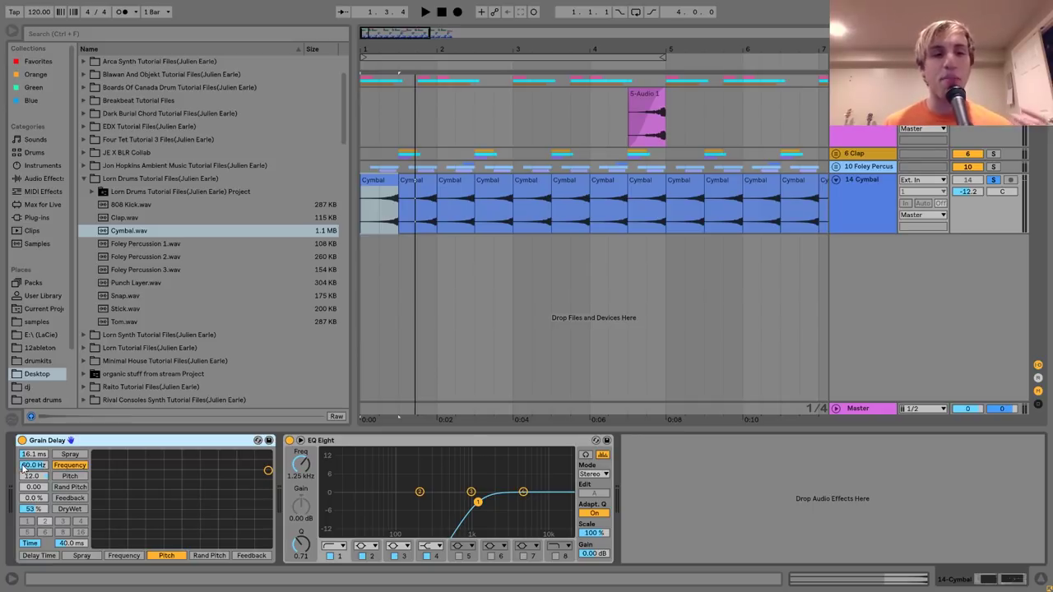
# - Play the soloed cymbal with Grain Delay bypassed and re-enabled to compare its effect, and select the EQ Eight
pyautogui.press('space')
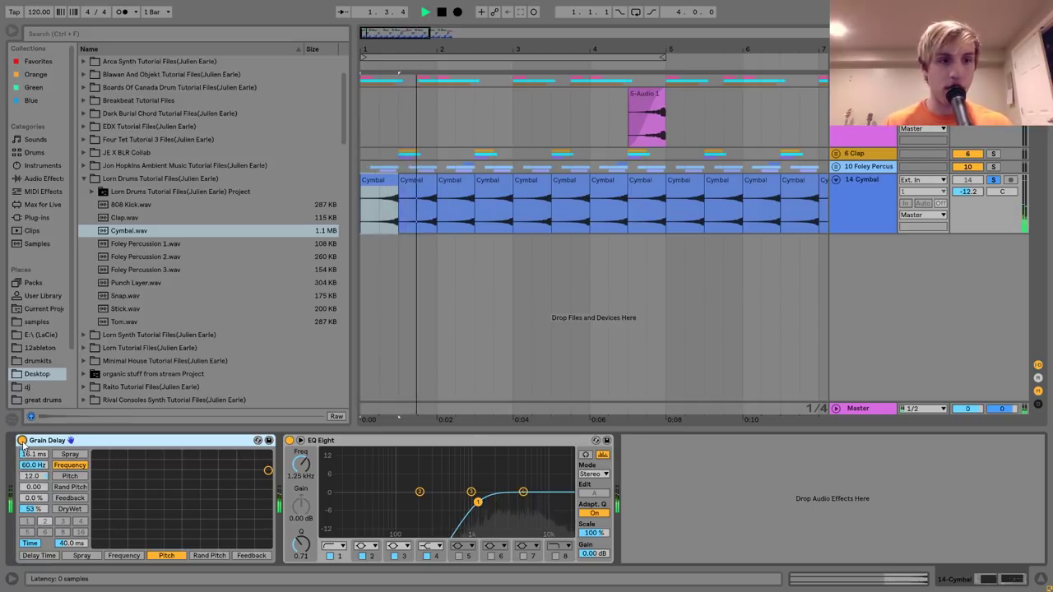
pyautogui.click(22, 440)
pyautogui.click(22, 440)
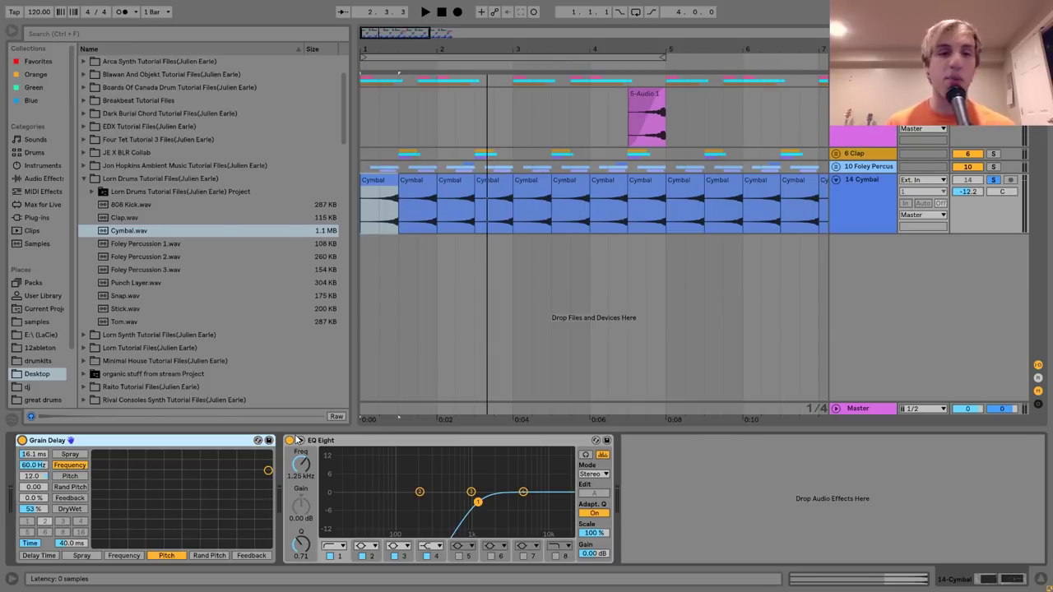
pyautogui.click(344, 442)
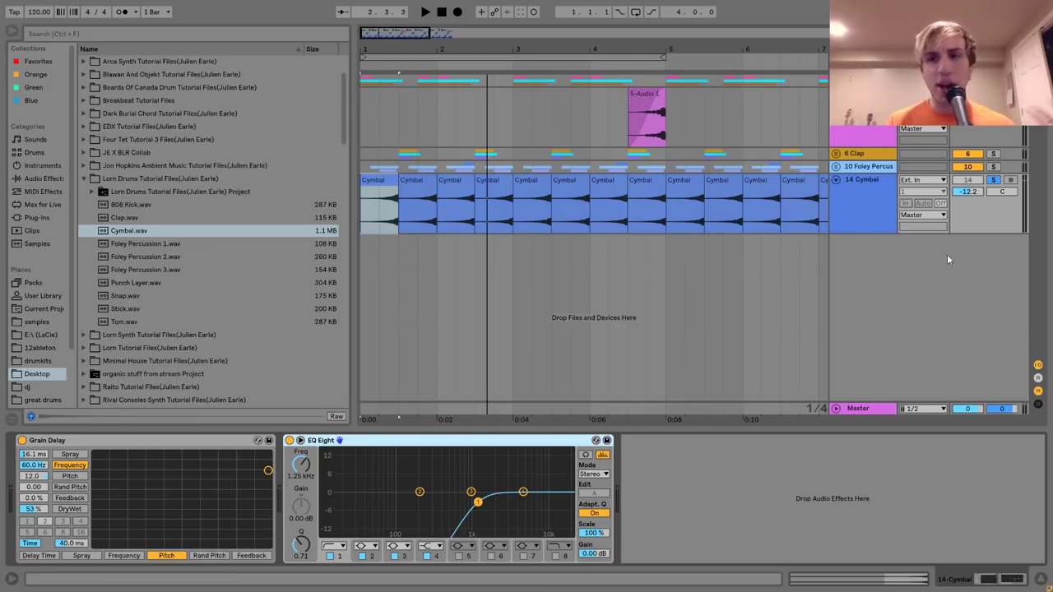
# - Unsolo the 14 Cymbal track and play the full beat from bar 1
pyautogui.click(993, 181)
pyautogui.press('space')
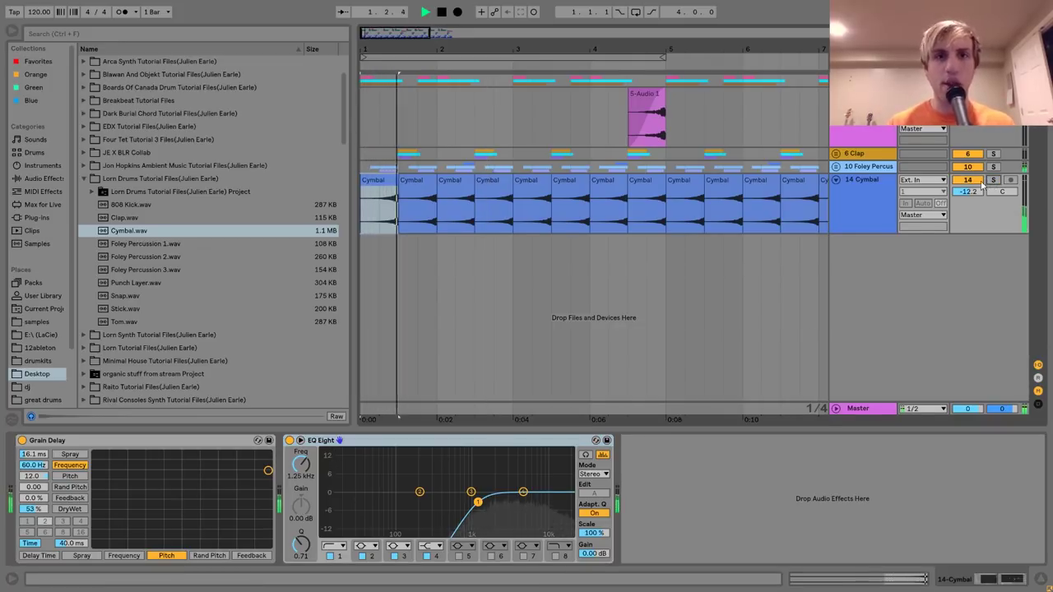
pyautogui.press('space')
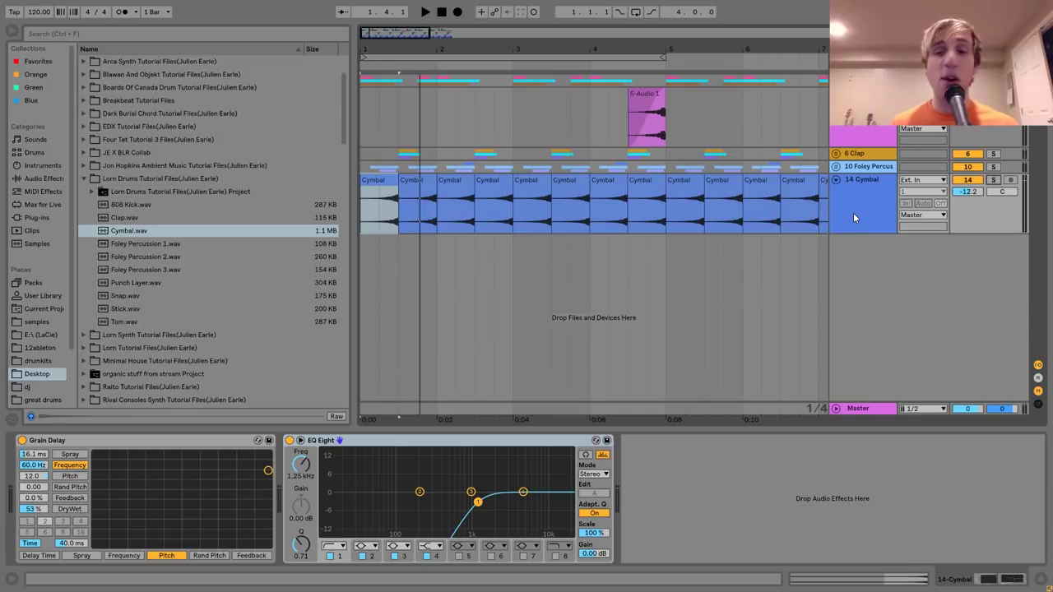
# - Select the tracks from 14 Cymbal upward and fold all tracks to fit the whole arrangement in view
pyautogui.moveTo(853, 212); pyautogui.dragTo(830, 158)
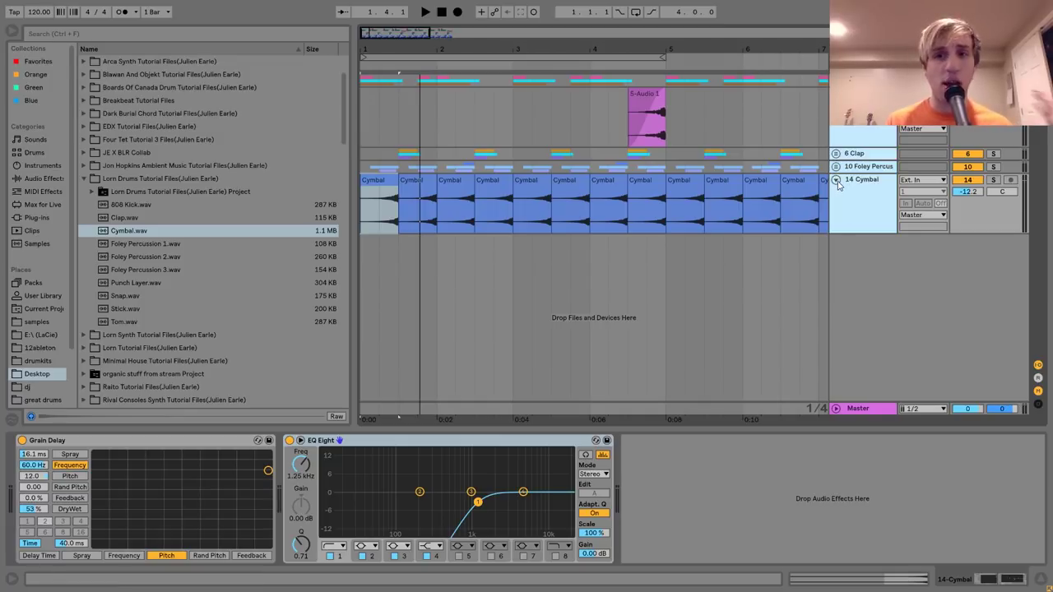
pyautogui.keyDown('alt'); pyautogui.click(836, 179); pyautogui.keyUp('alt')
pyautogui.moveTo(455, 47)
pyautogui.mouseDown()
pyautogui.moveTo(455, 37)
pyautogui.moveTo(455, 47)
pyautogui.mouseUp()
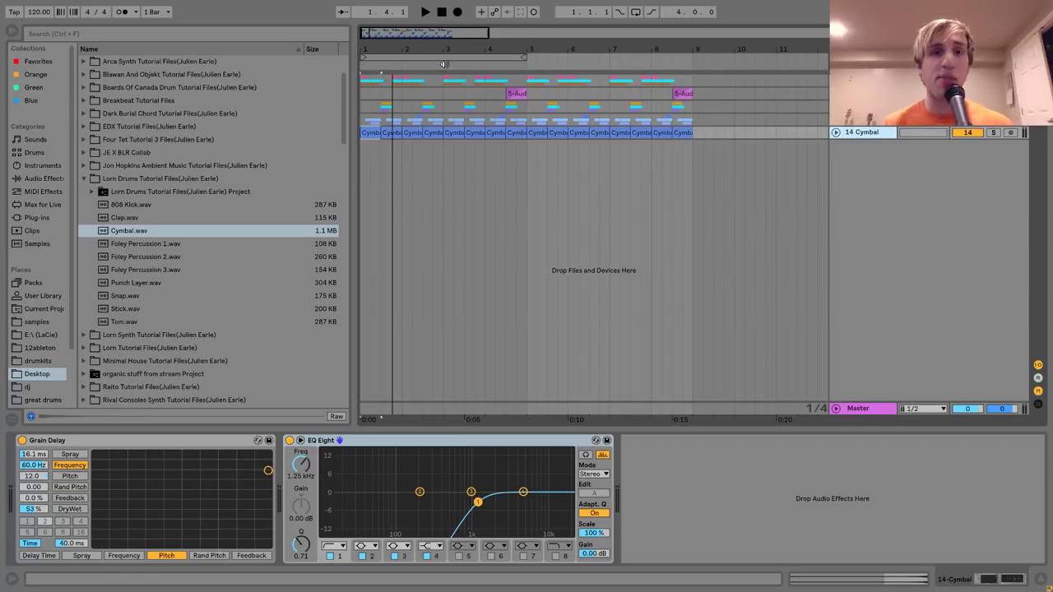